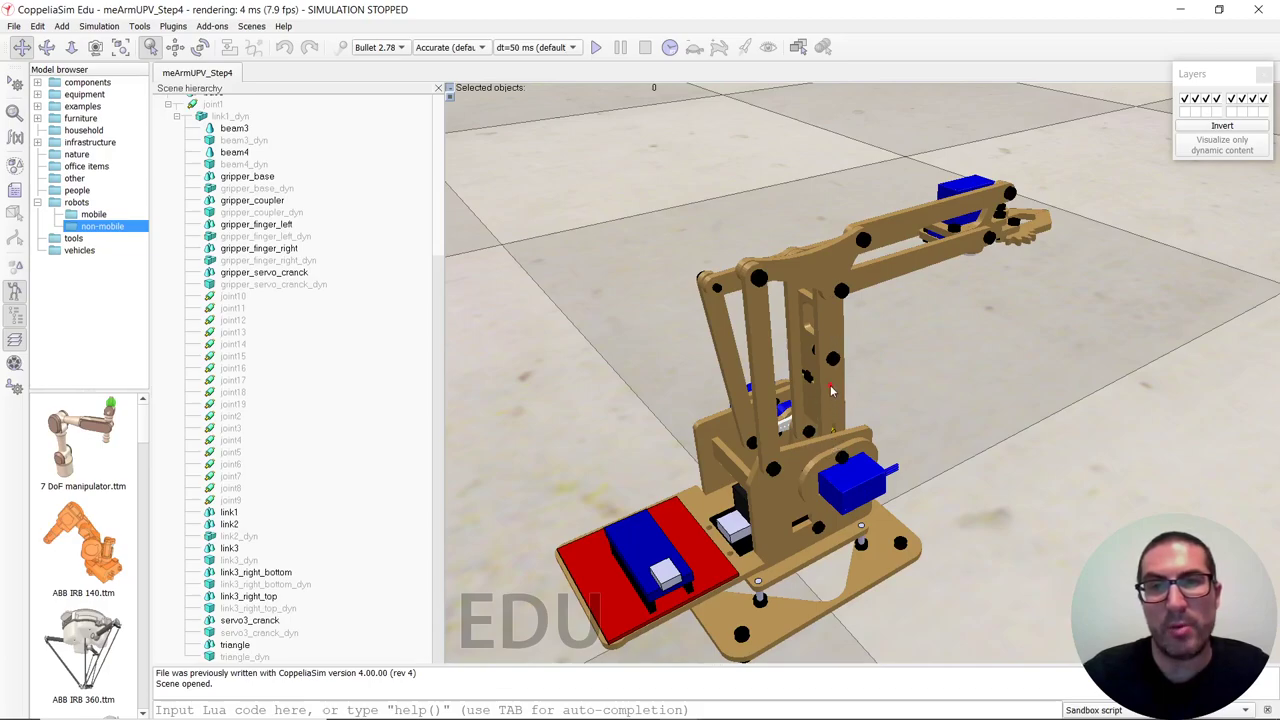
Step: Examine which shapes form the arm's four-bar linkage by selecting link2, beam4, triangle and link1 in the scene
left_click(831, 391)
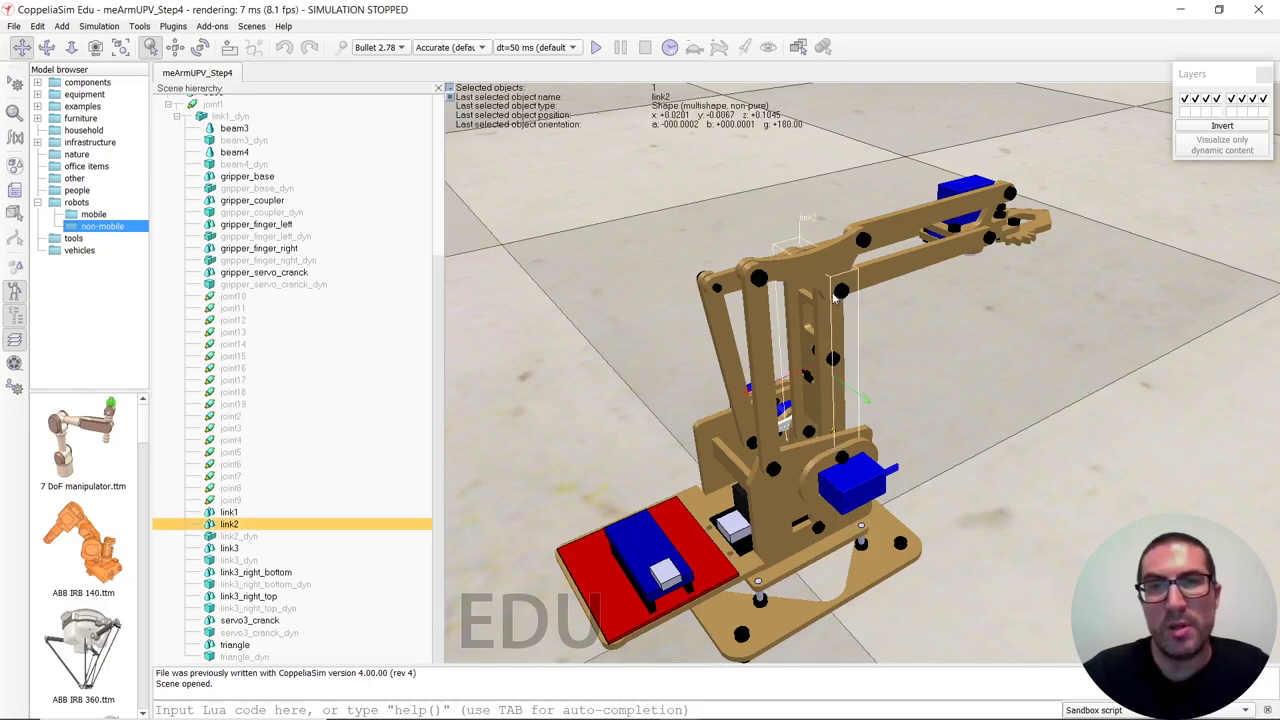
left_click(808, 278)
left_click(758, 376)
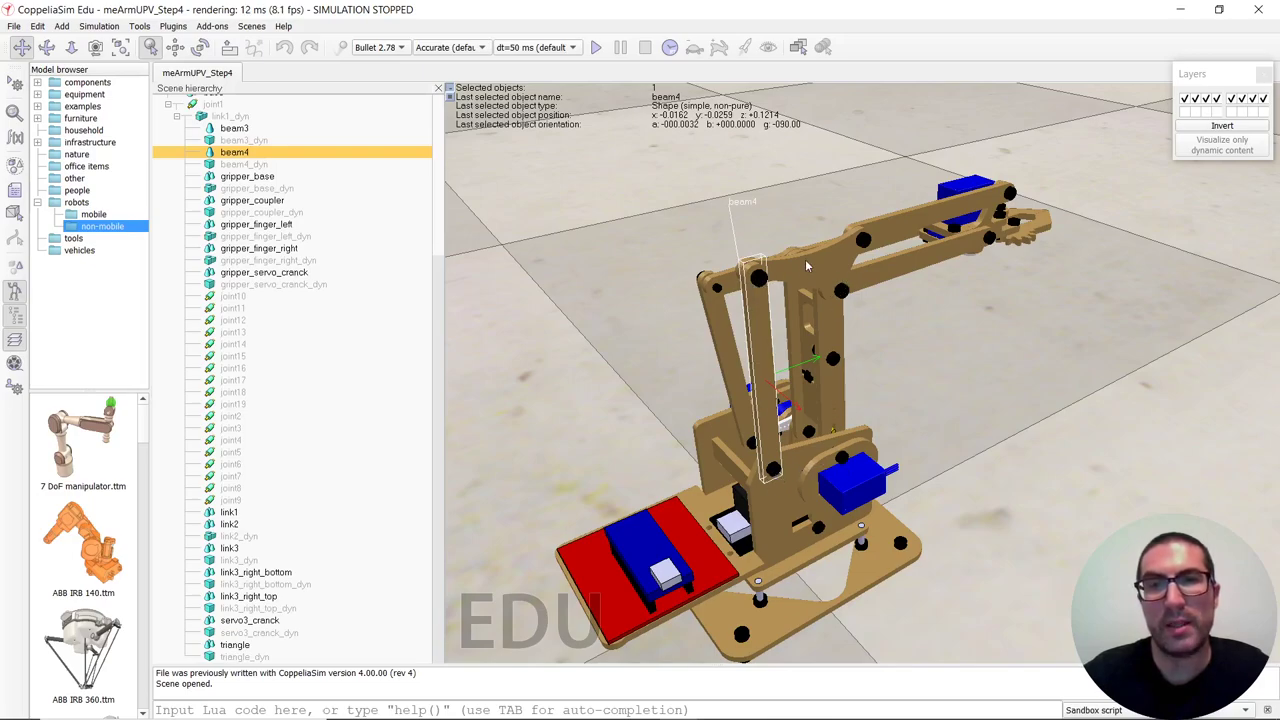
middle_click_drag(786, 490, 612, 505)
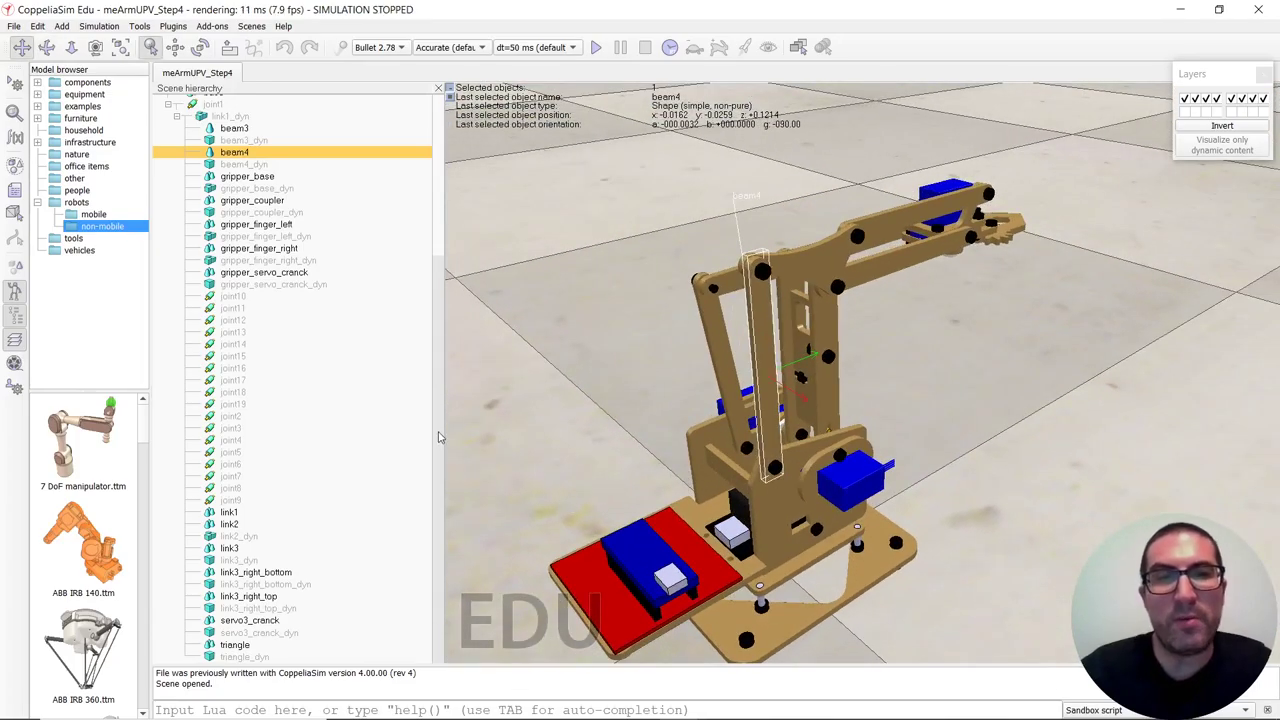
middle_click_drag(794, 485, 784, 483)
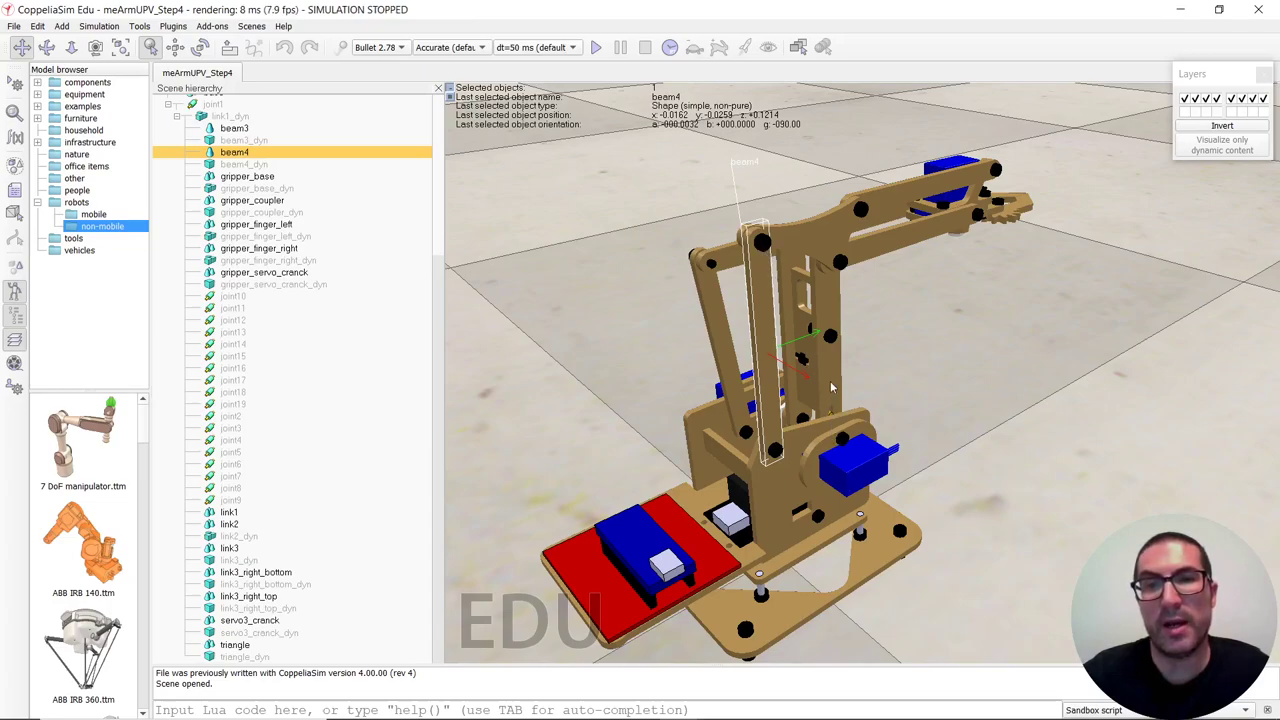
left_click(812, 256)
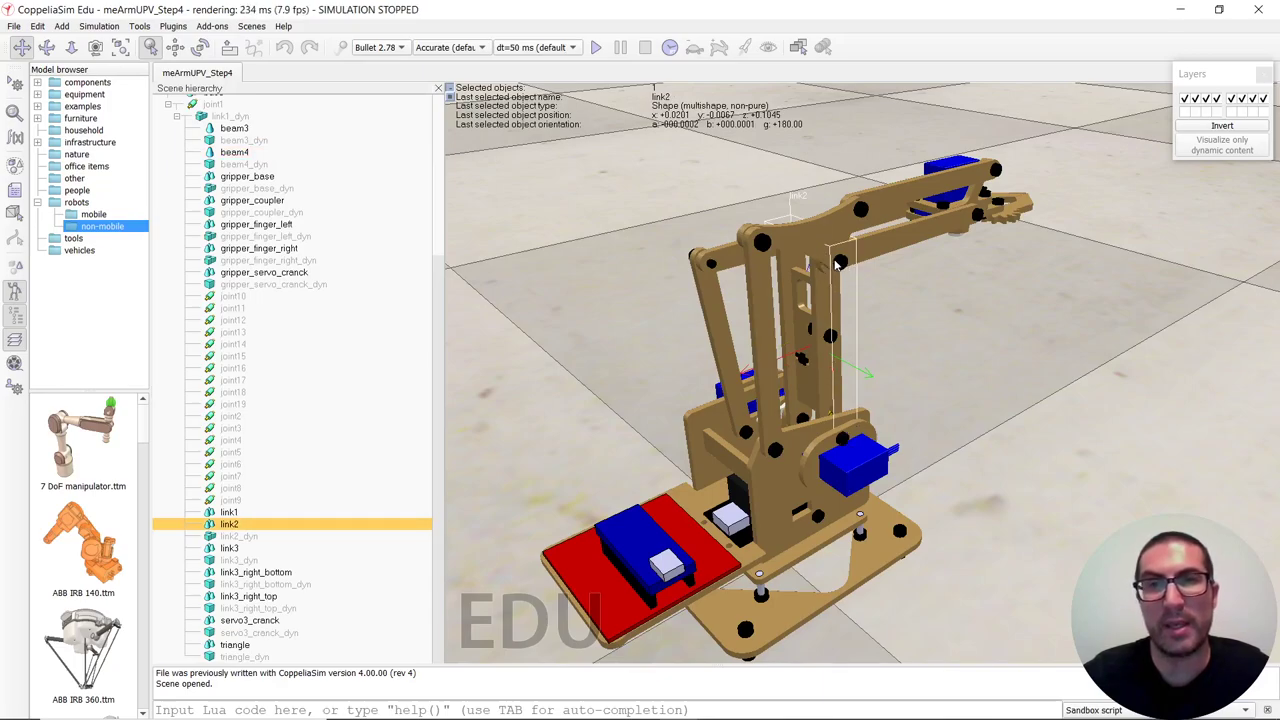
left_click(820, 246)
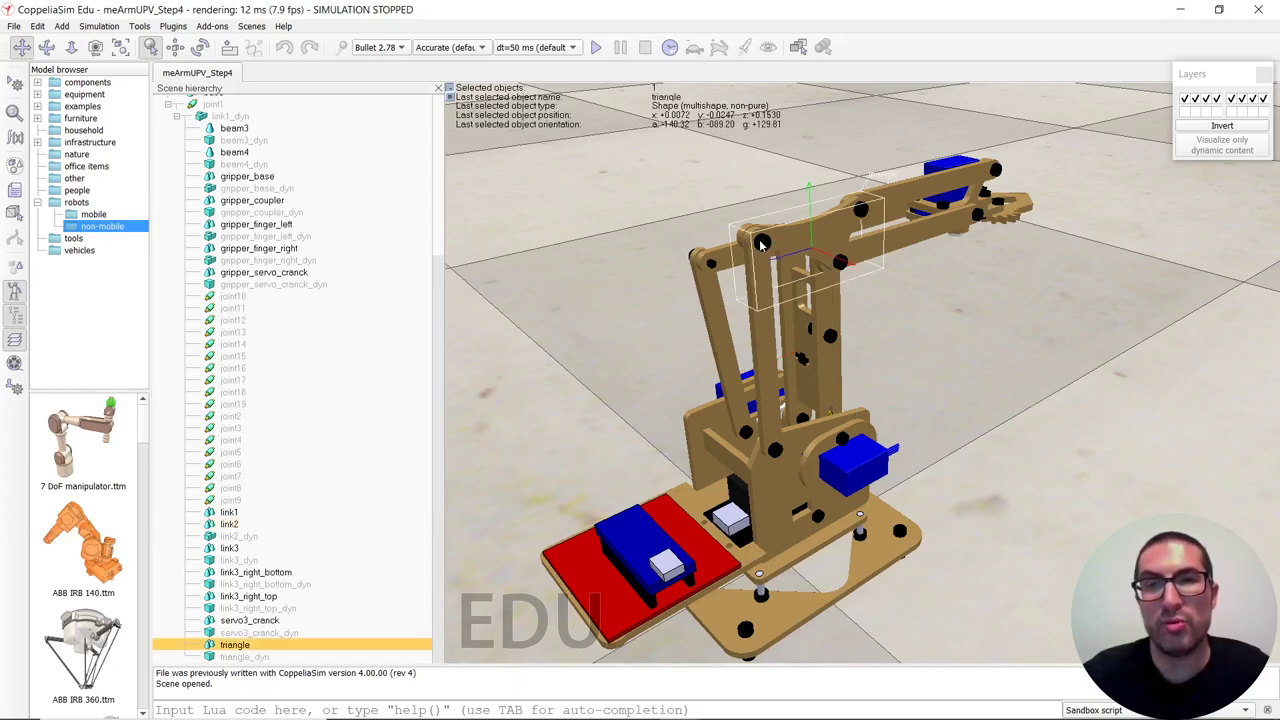
left_click(776, 478)
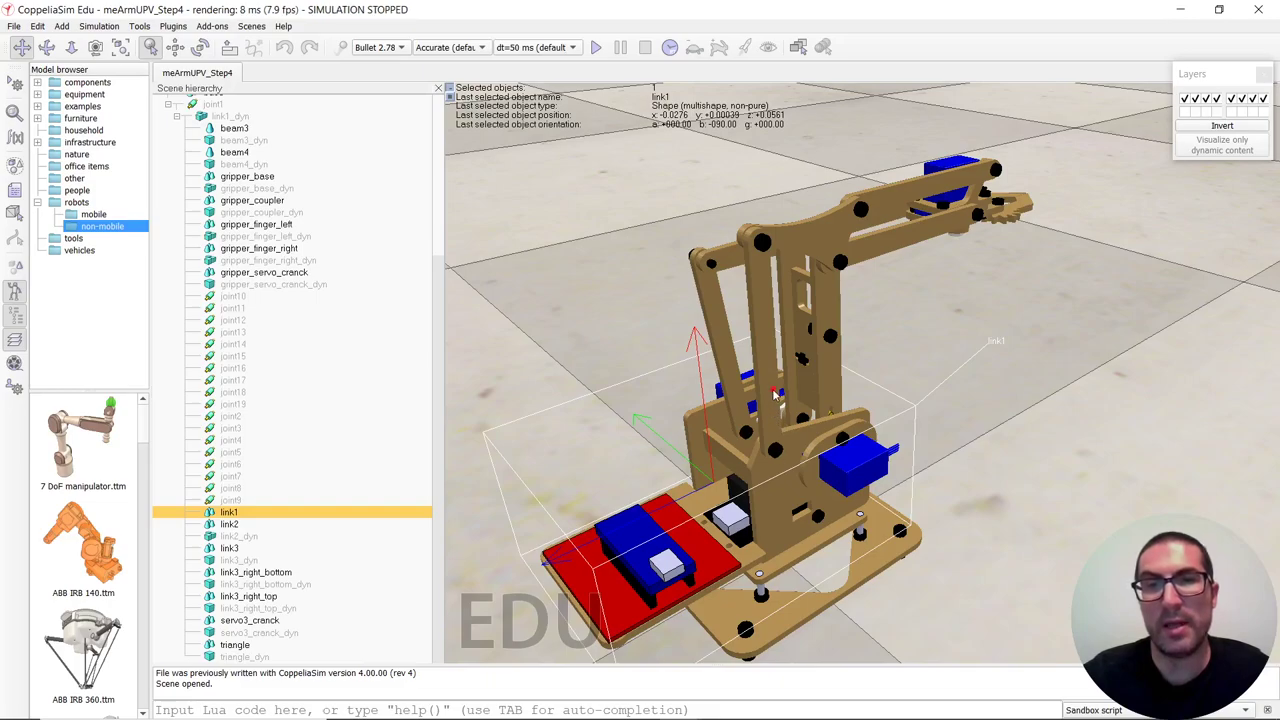
left_click(776, 396)
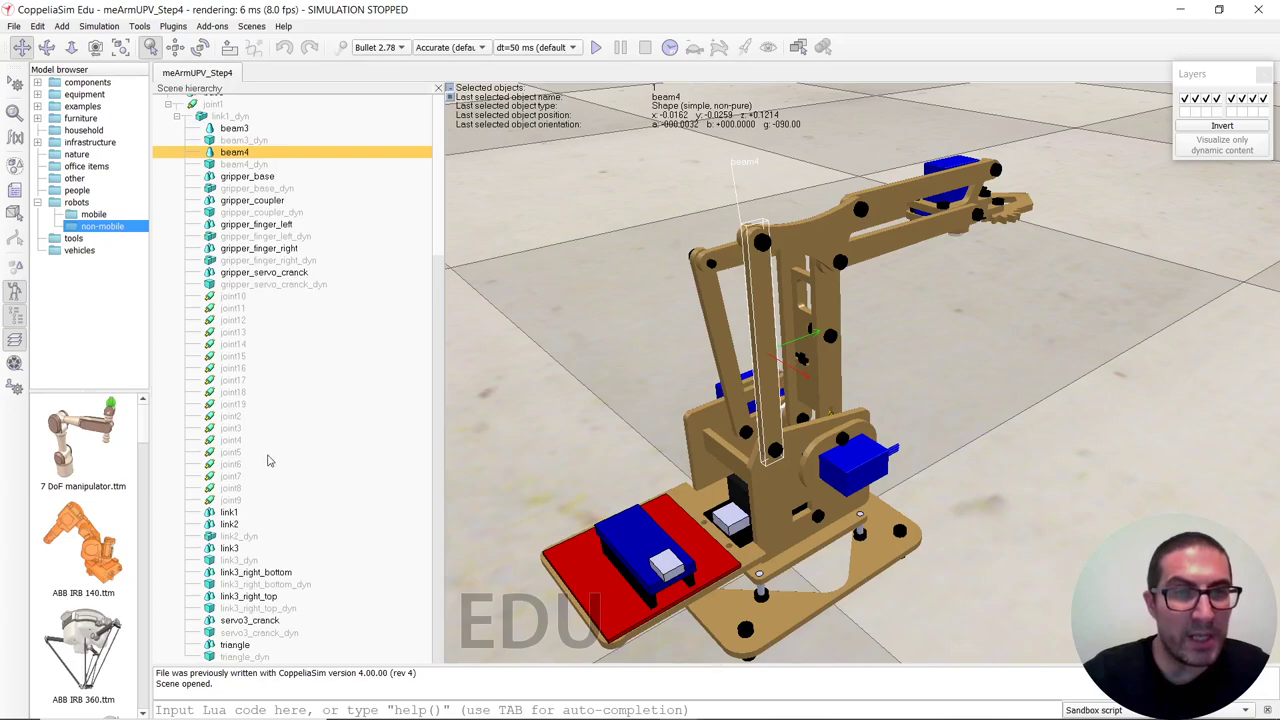
Step: Locate joint2 at the base of link2 and make link2_dyn a child of joint2 in the scene hierarchy
scroll(220, 188, "up", 1)
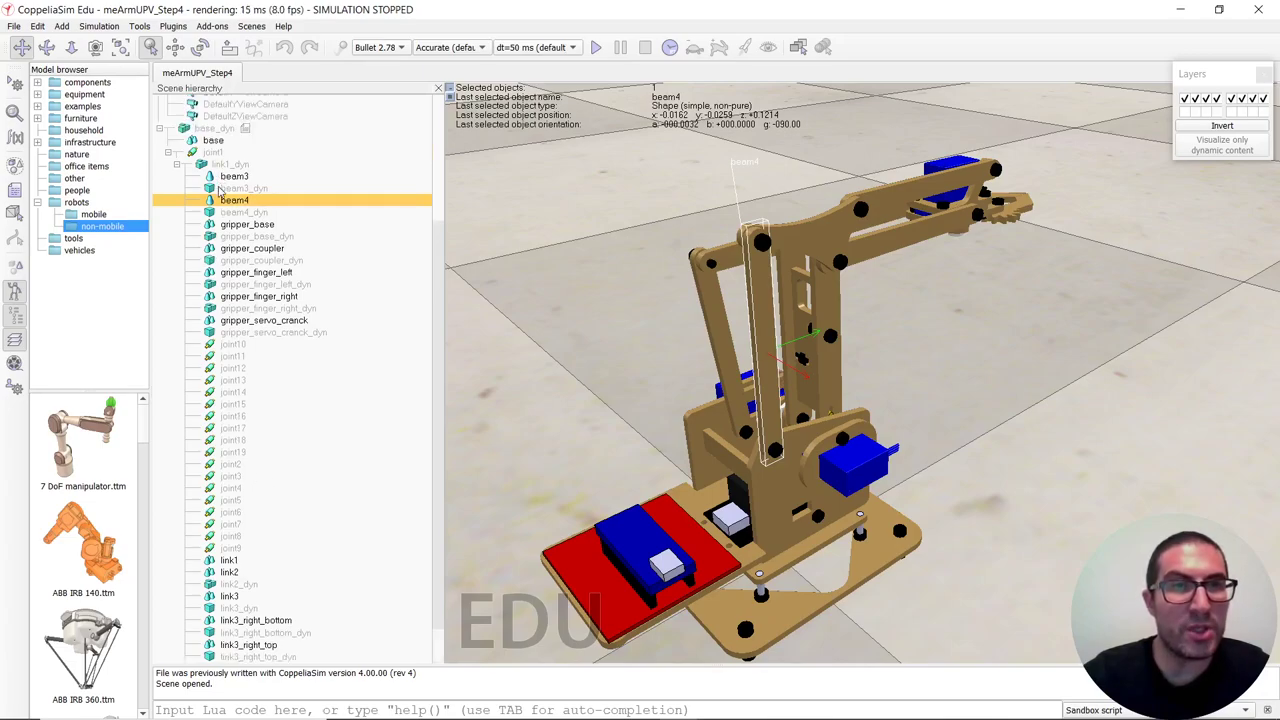
left_click(211, 165)
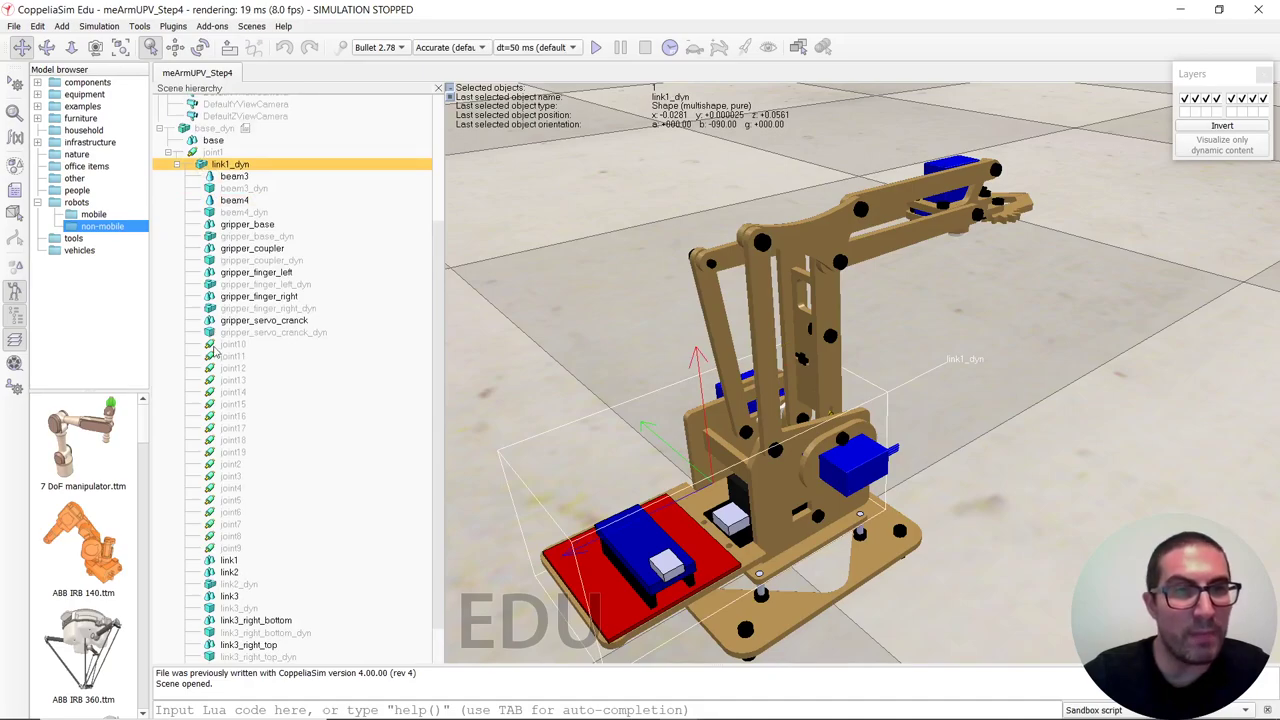
left_click(212, 466)
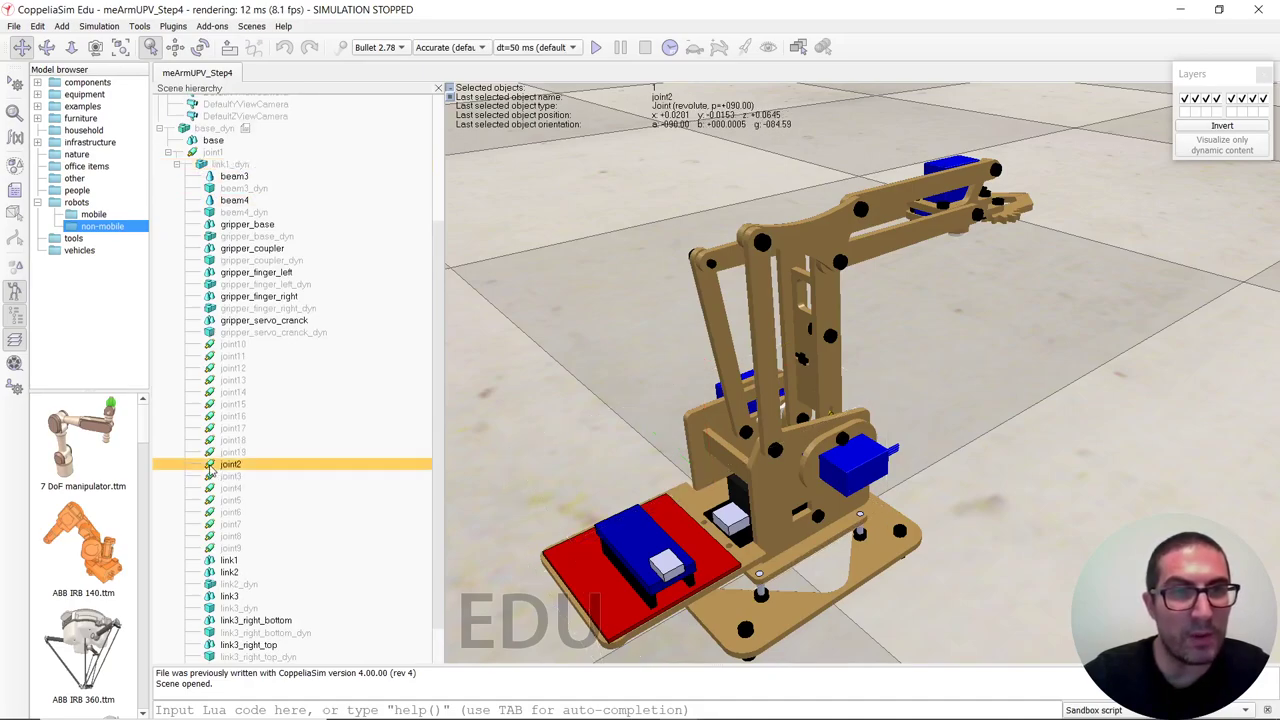
left_click(46, 47)
left_click_drag(820, 470, 945, 464)
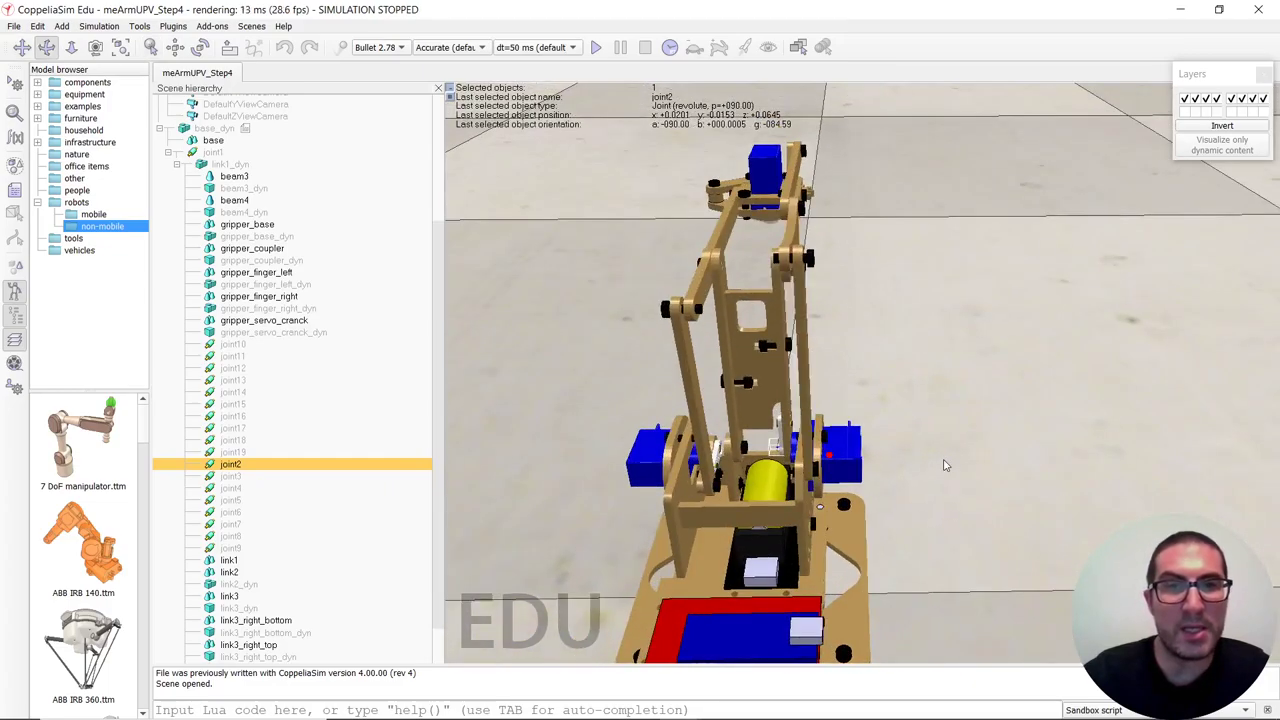
left_click(758, 412)
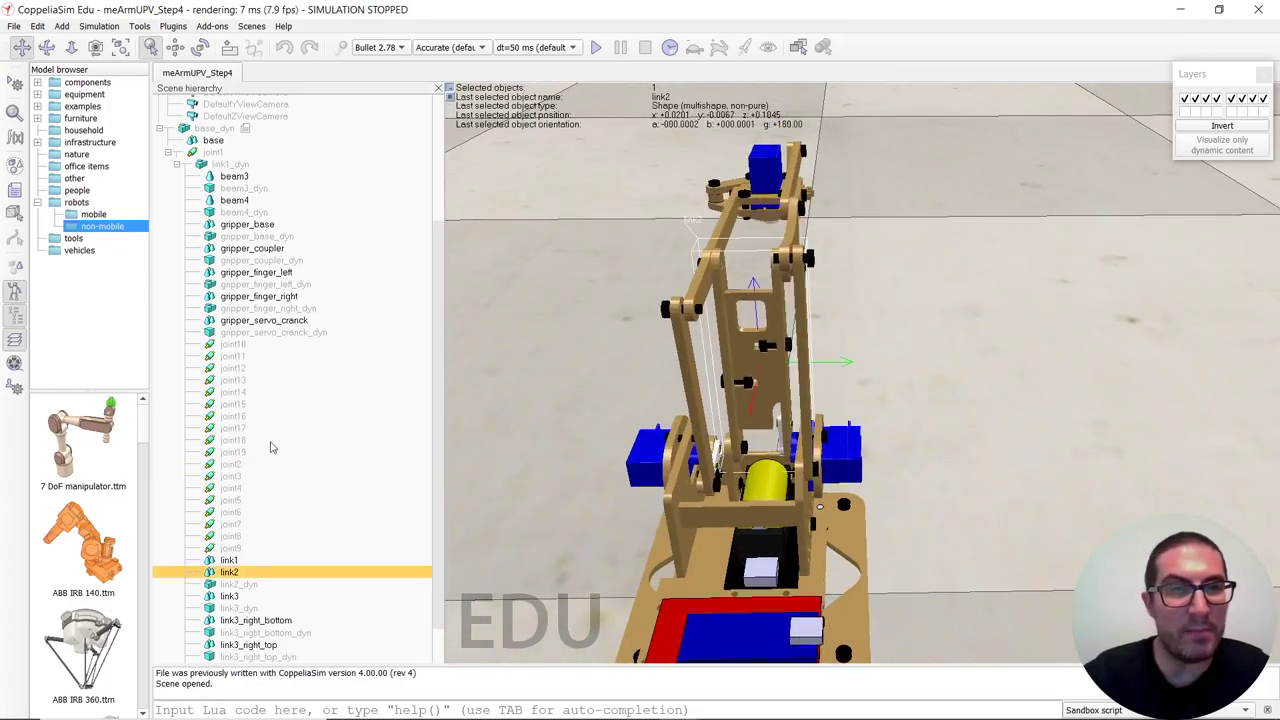
left_click(230, 584)
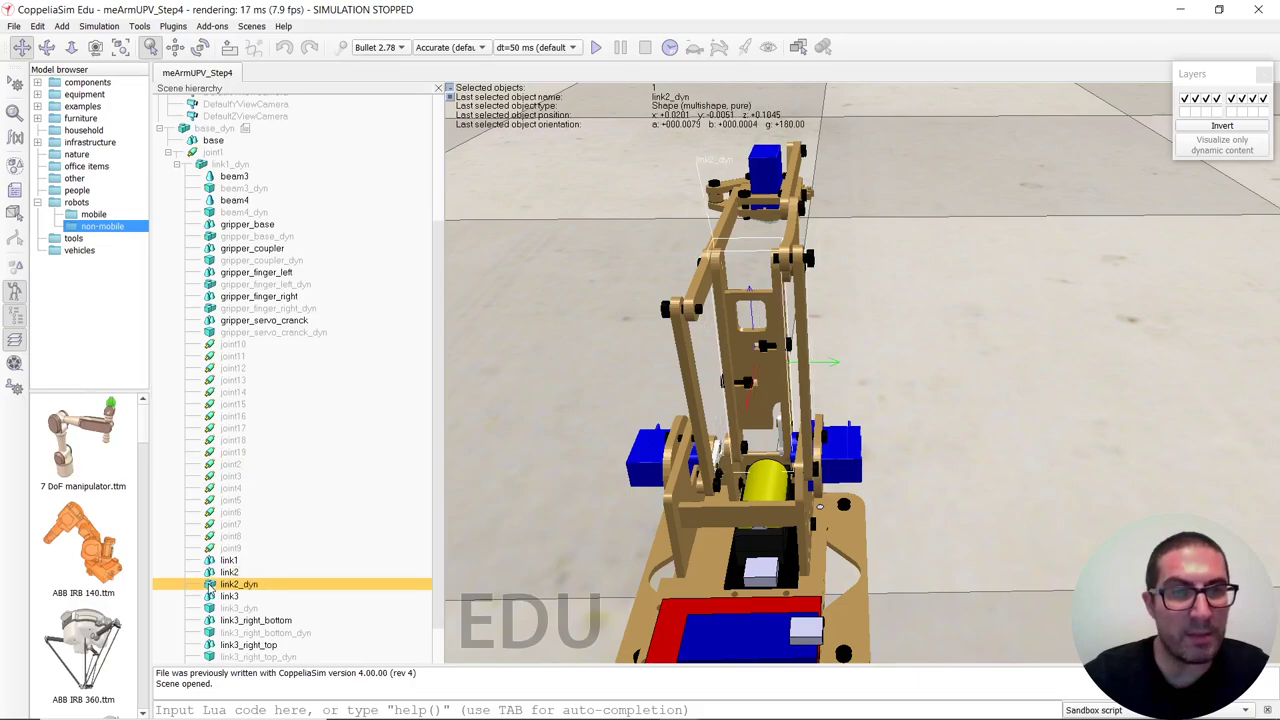
left_click_drag(210, 590, 236, 475)
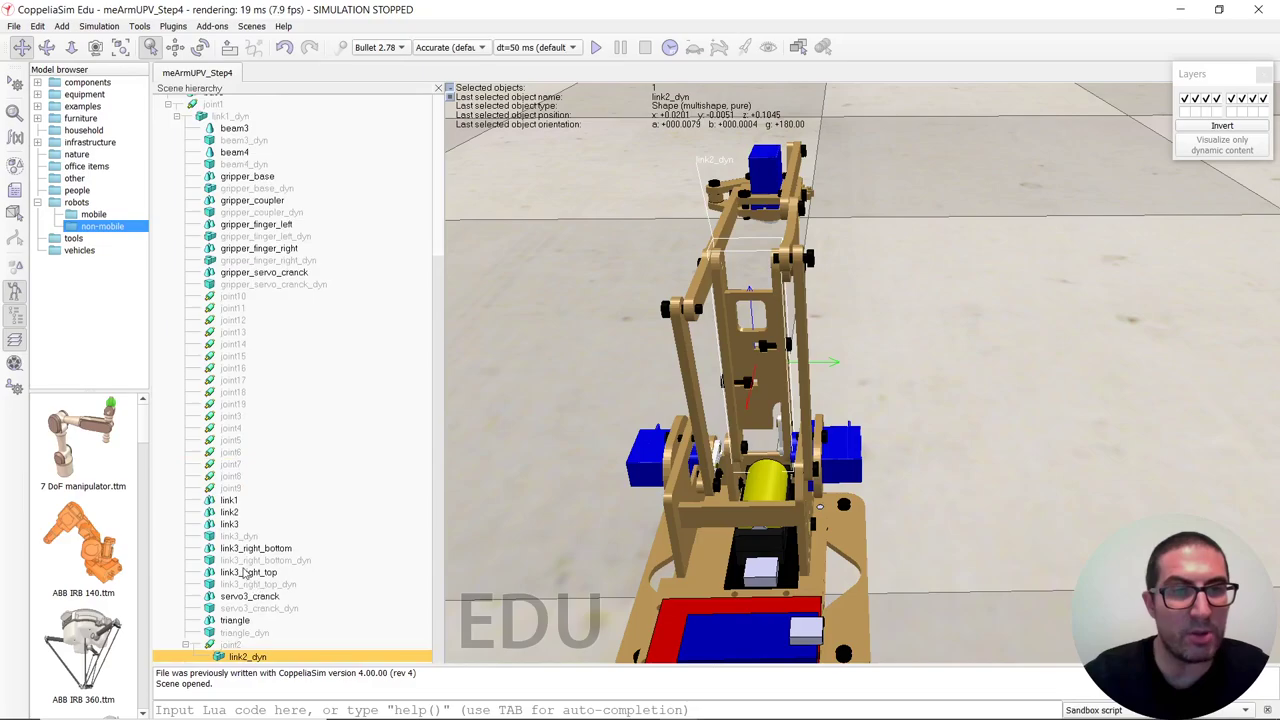
Step: Make the visual shape link2 a child of link2_dyn in the scene hierarchy
left_click(214, 514)
left_click_drag(212, 518, 250, 656)
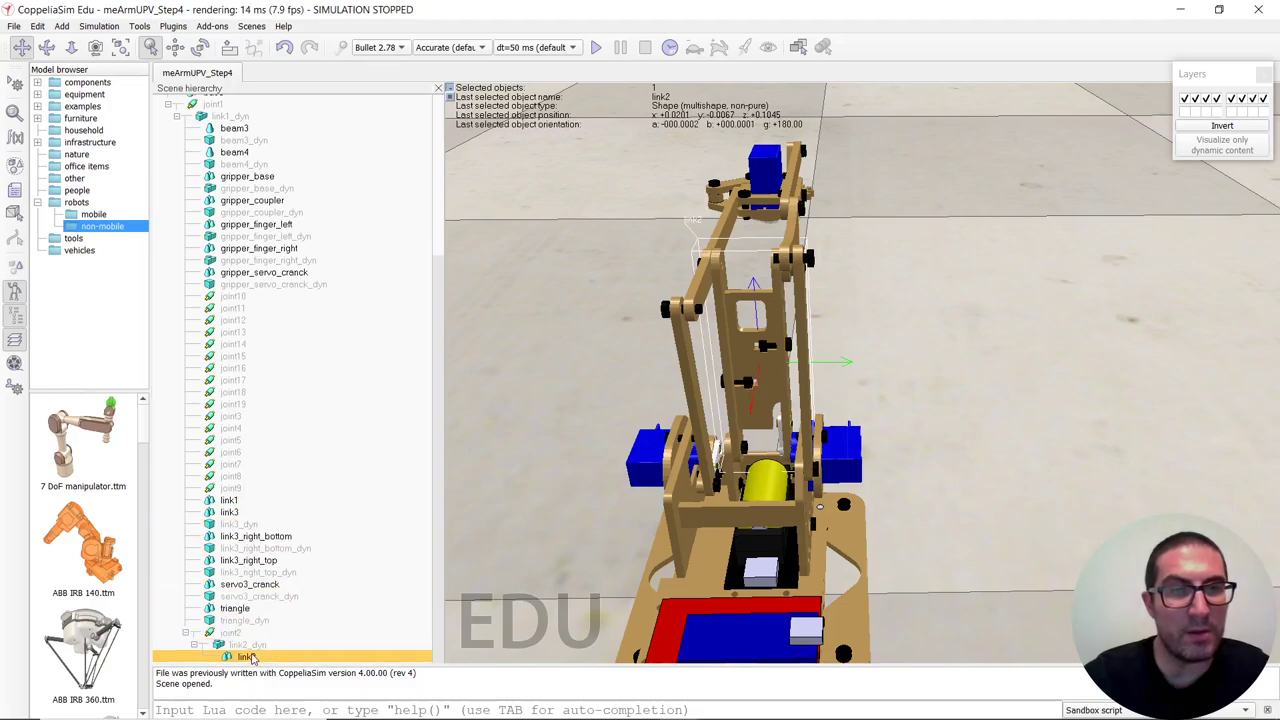
left_click(244, 645)
left_click(246, 657)
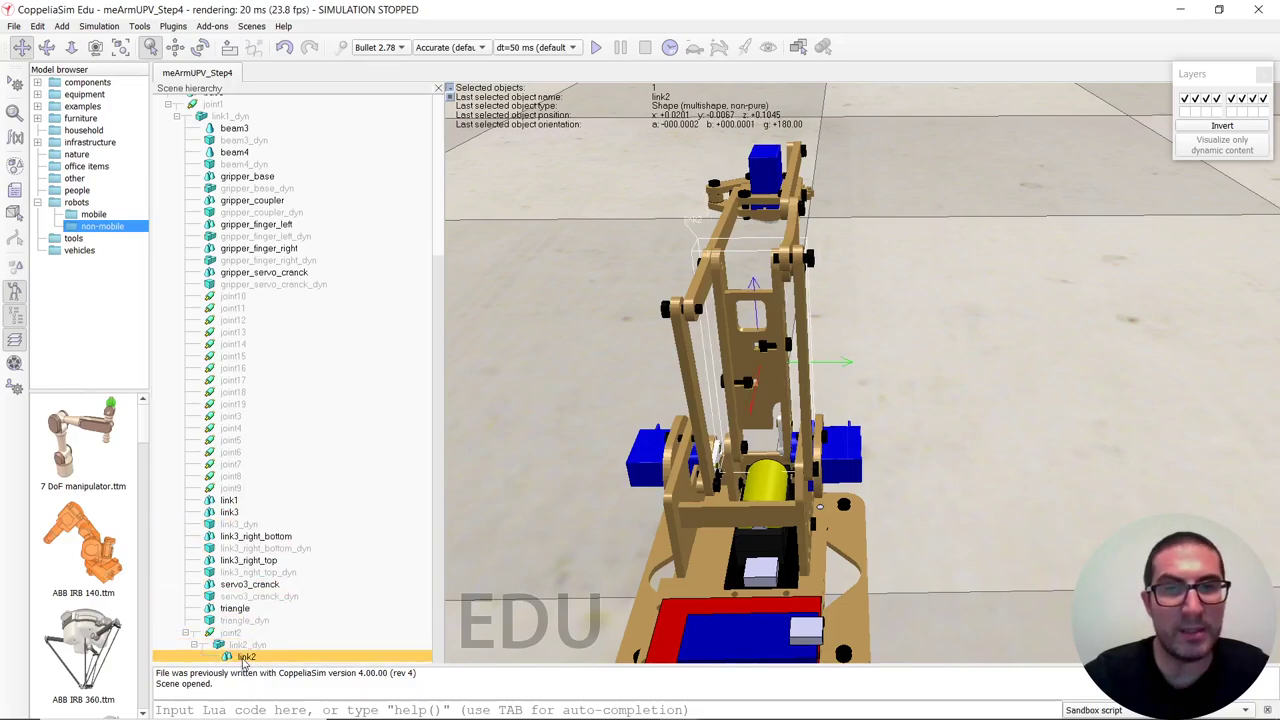
left_click(244, 645)
left_click(246, 657)
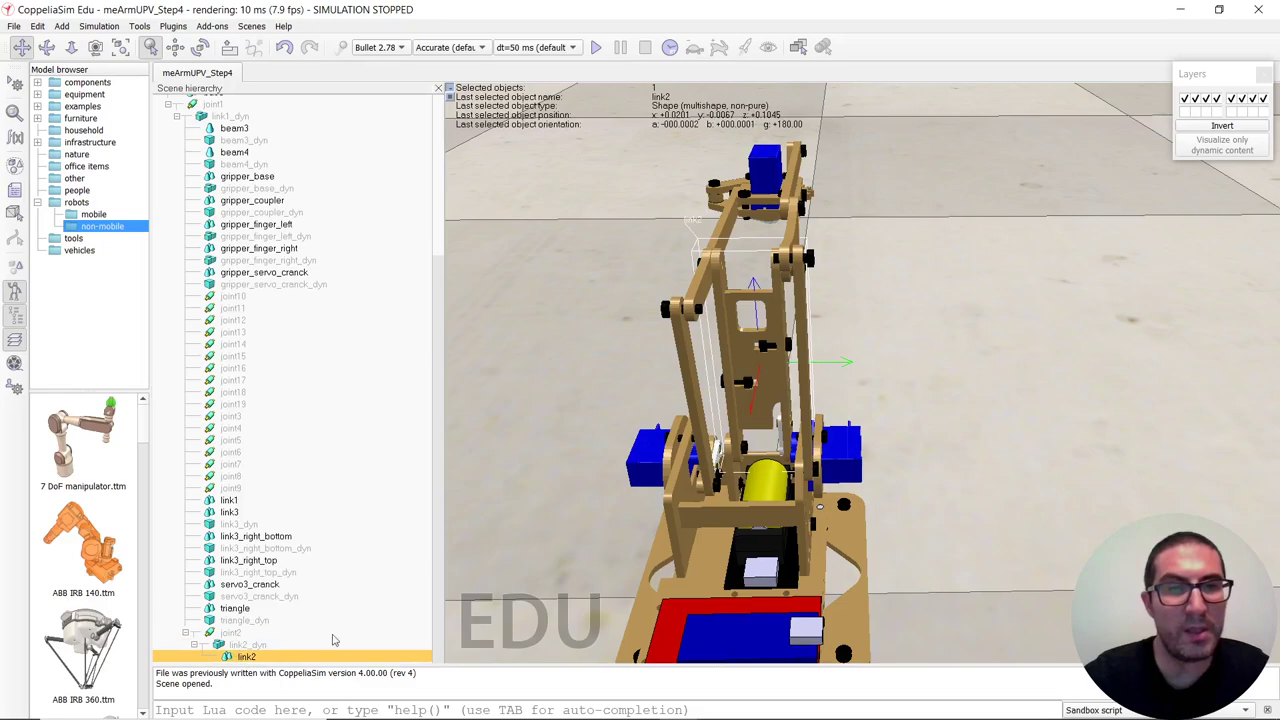
Step: Make joint5, located at the upper end of link2, a child of link2_dyn
middle_click_drag(772, 418, 825, 419)
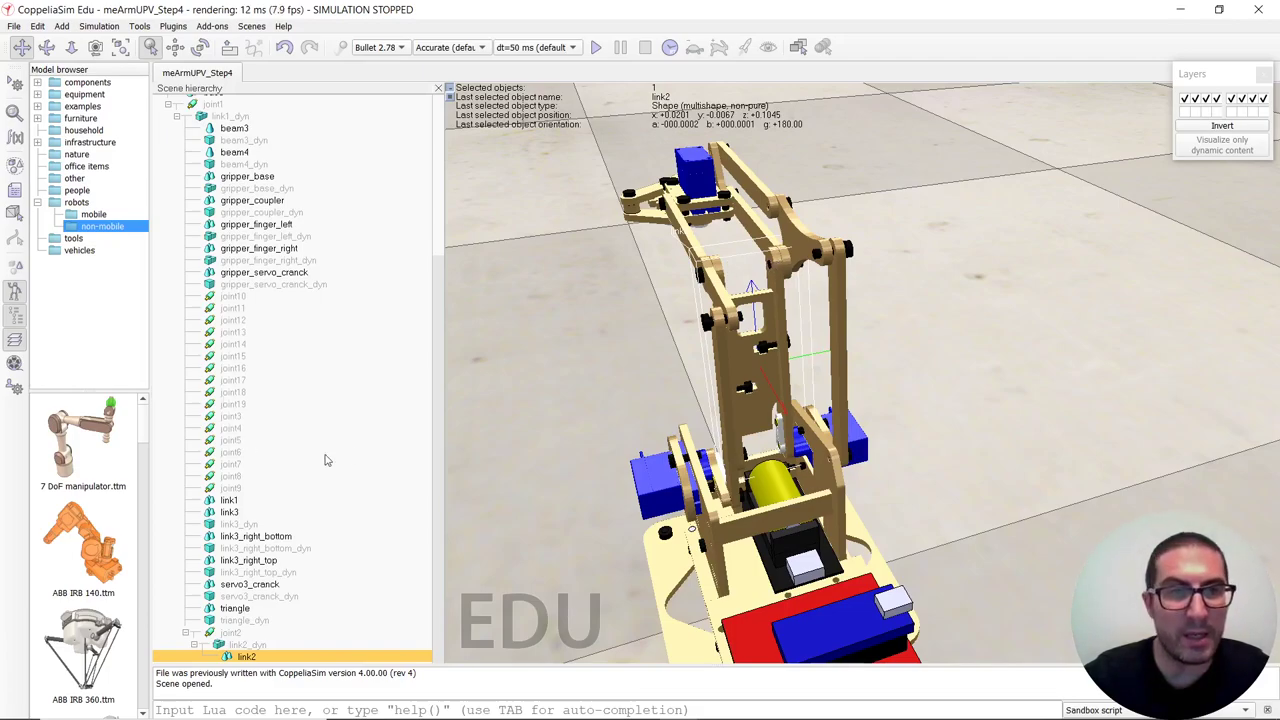
left_click(231, 441)
right_click_drag(805, 325, 513, 375)
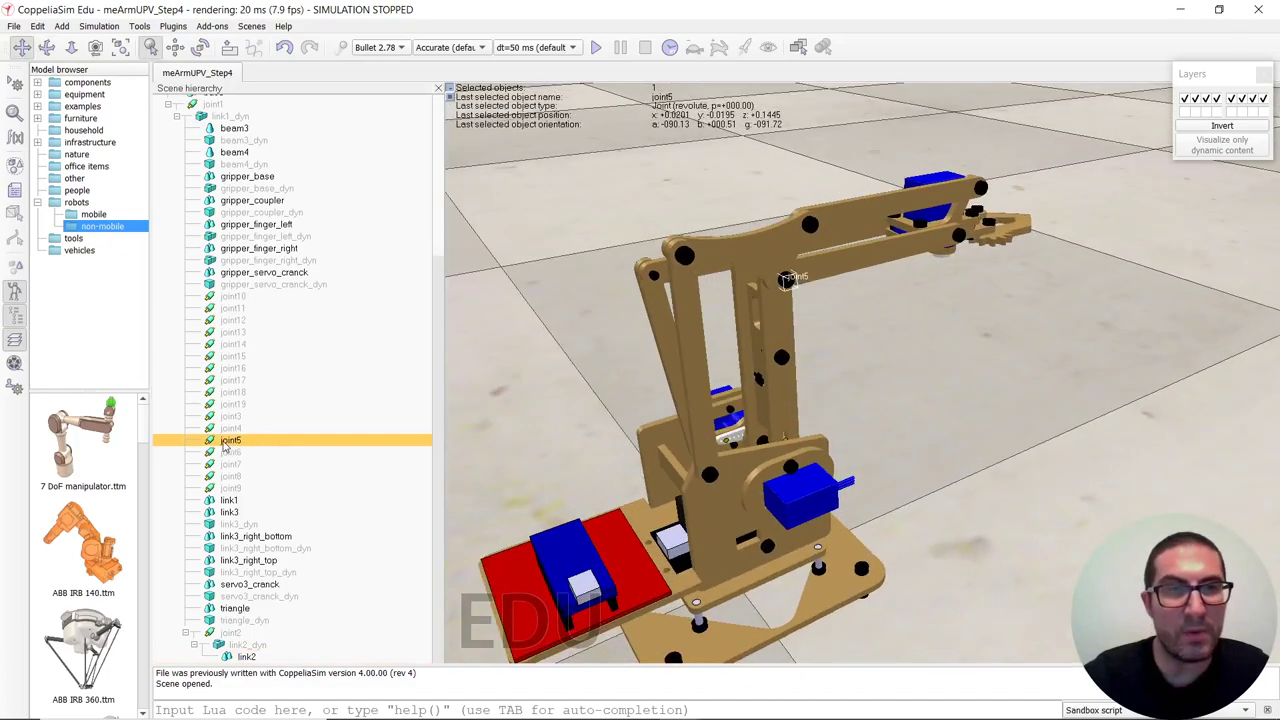
left_click_drag(226, 447, 248, 652)
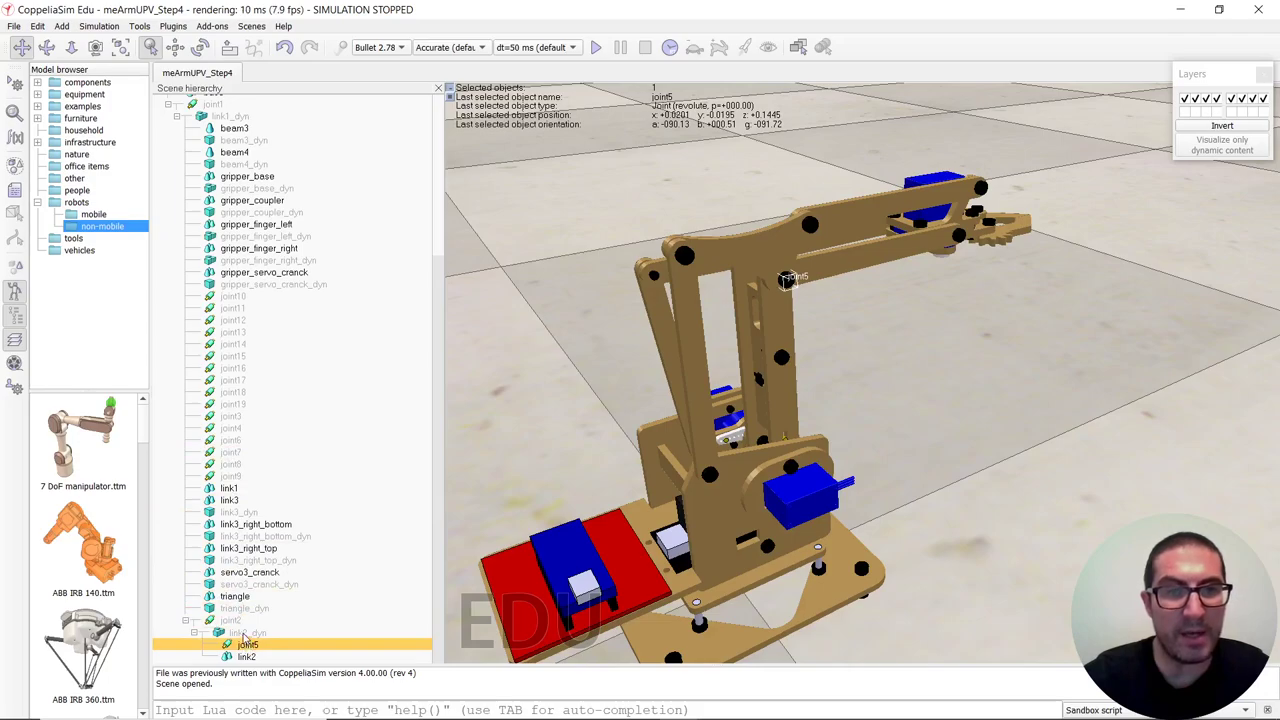
left_click(245, 634)
left_click(232, 646)
left_click(236, 634)
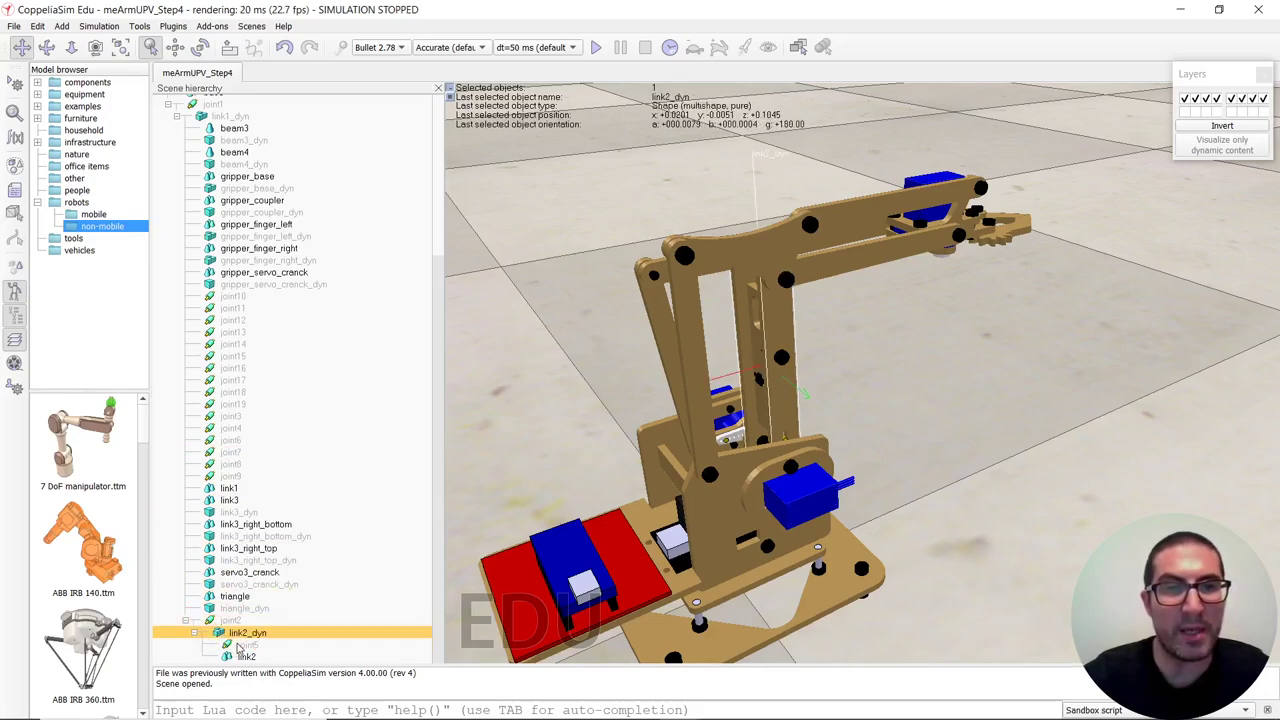
left_click(240, 645)
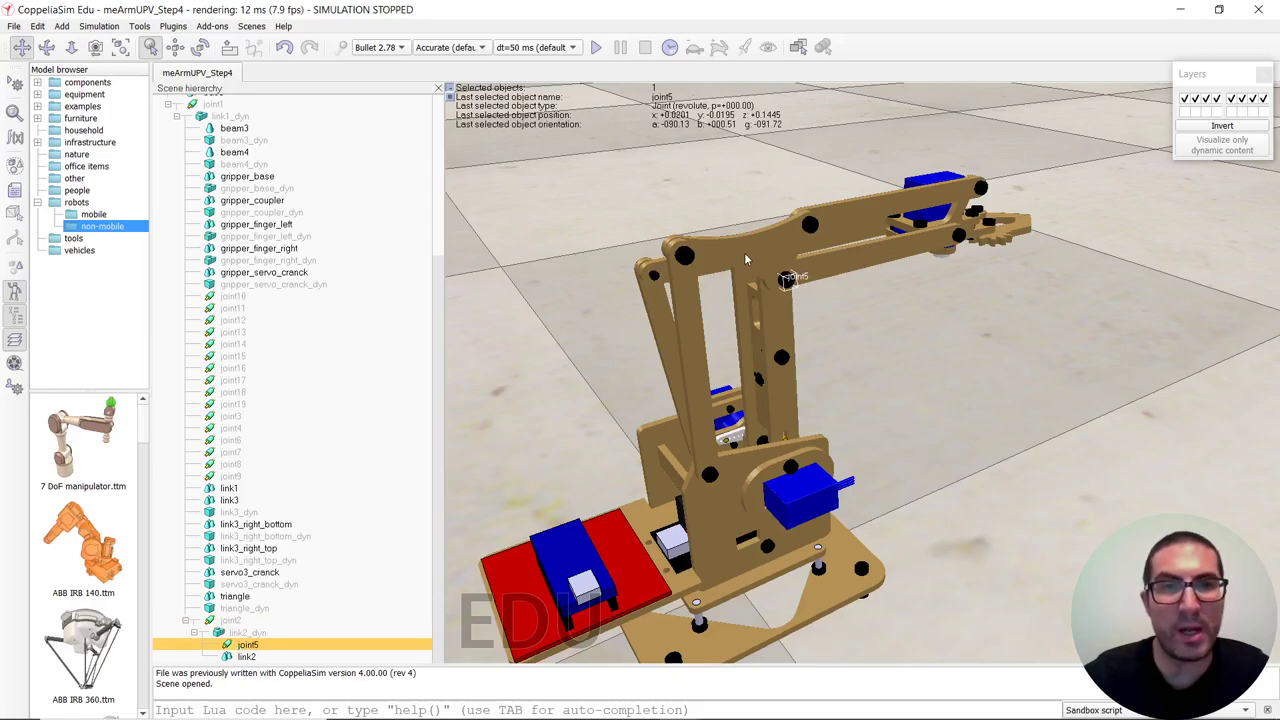
Step: Make triangle_dyn a child of joint5, and place triangle and joint6 under triangle_dyn
left_click(209, 610)
left_click_drag(209, 610, 245, 634)
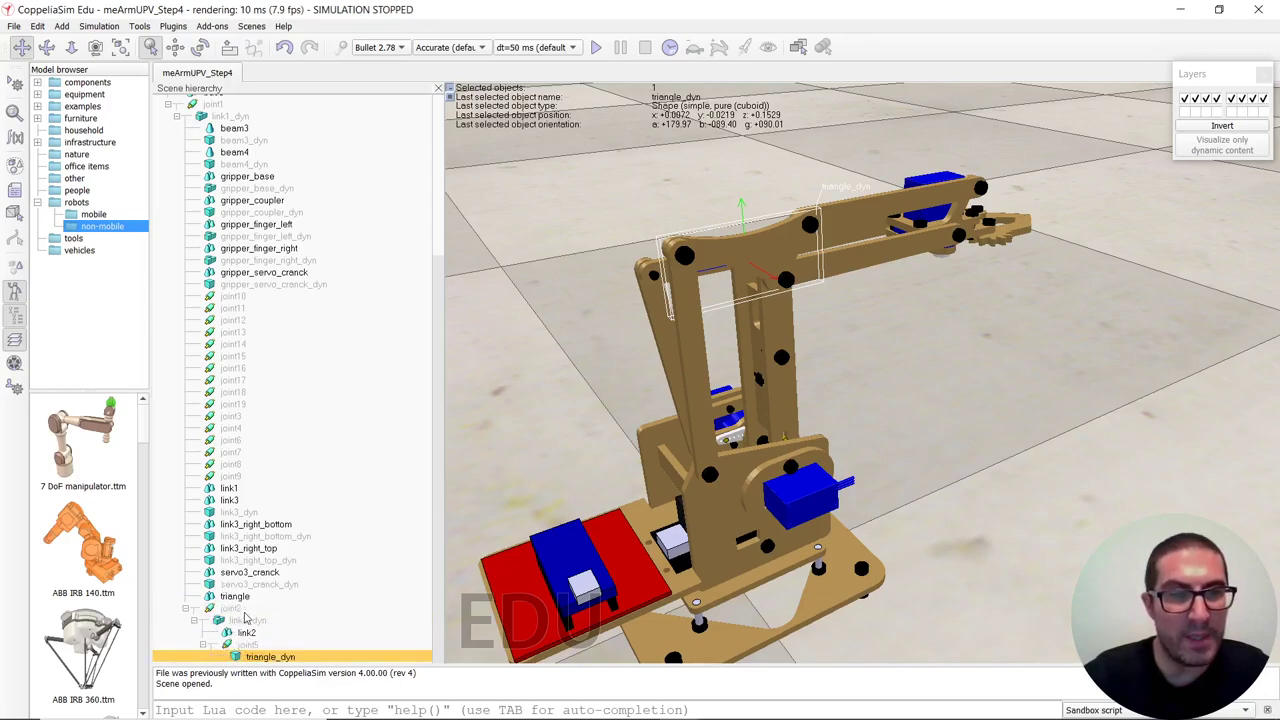
left_click_drag(211, 600, 250, 646)
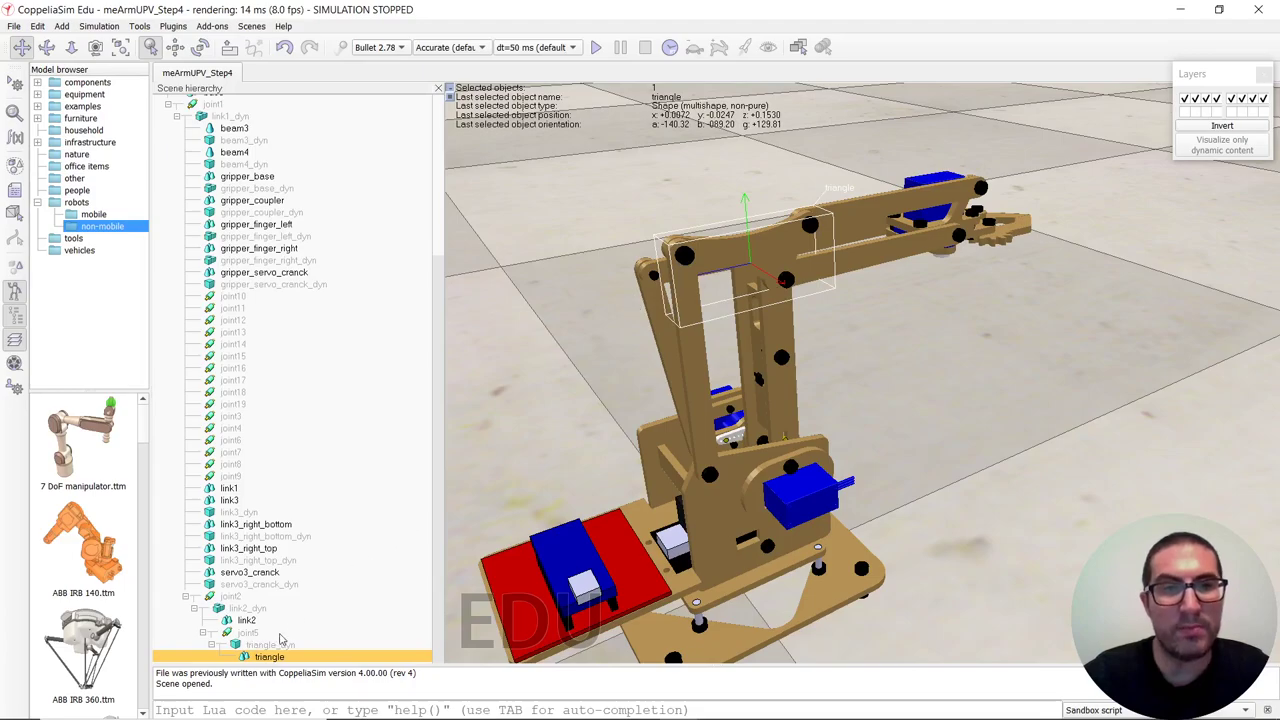
left_click(225, 441)
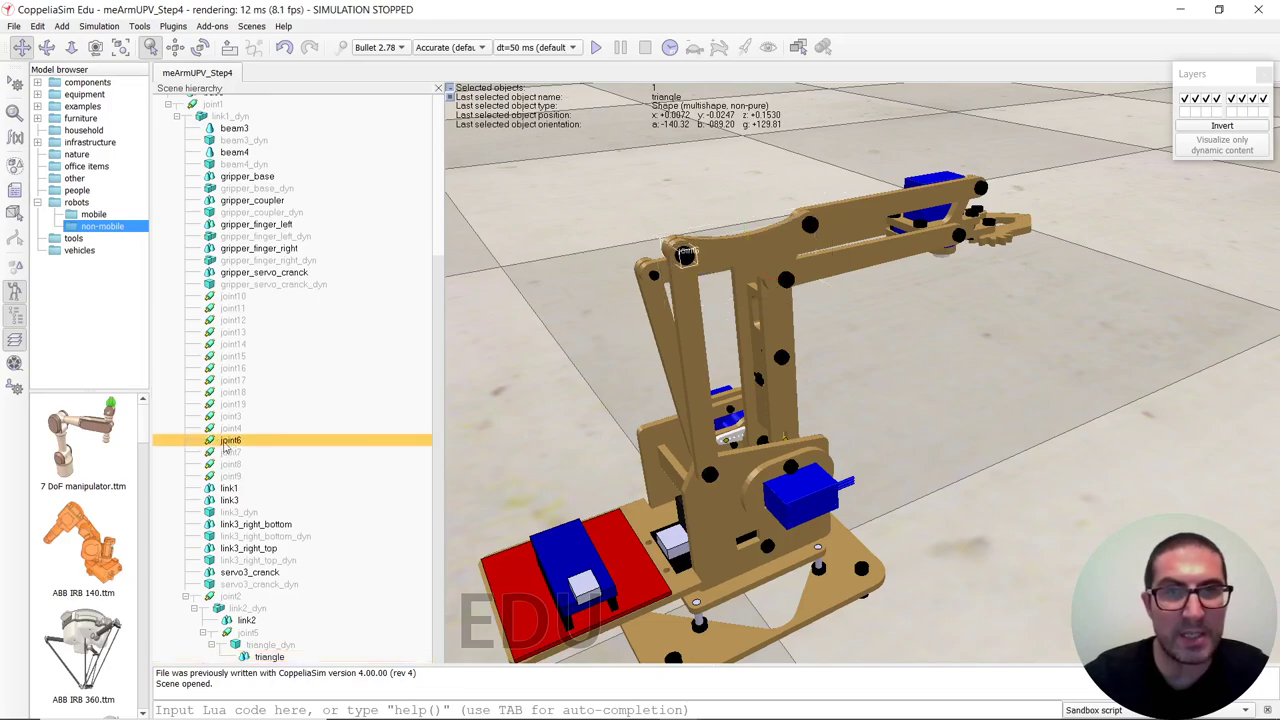
left_click_drag(210, 446, 287, 644)
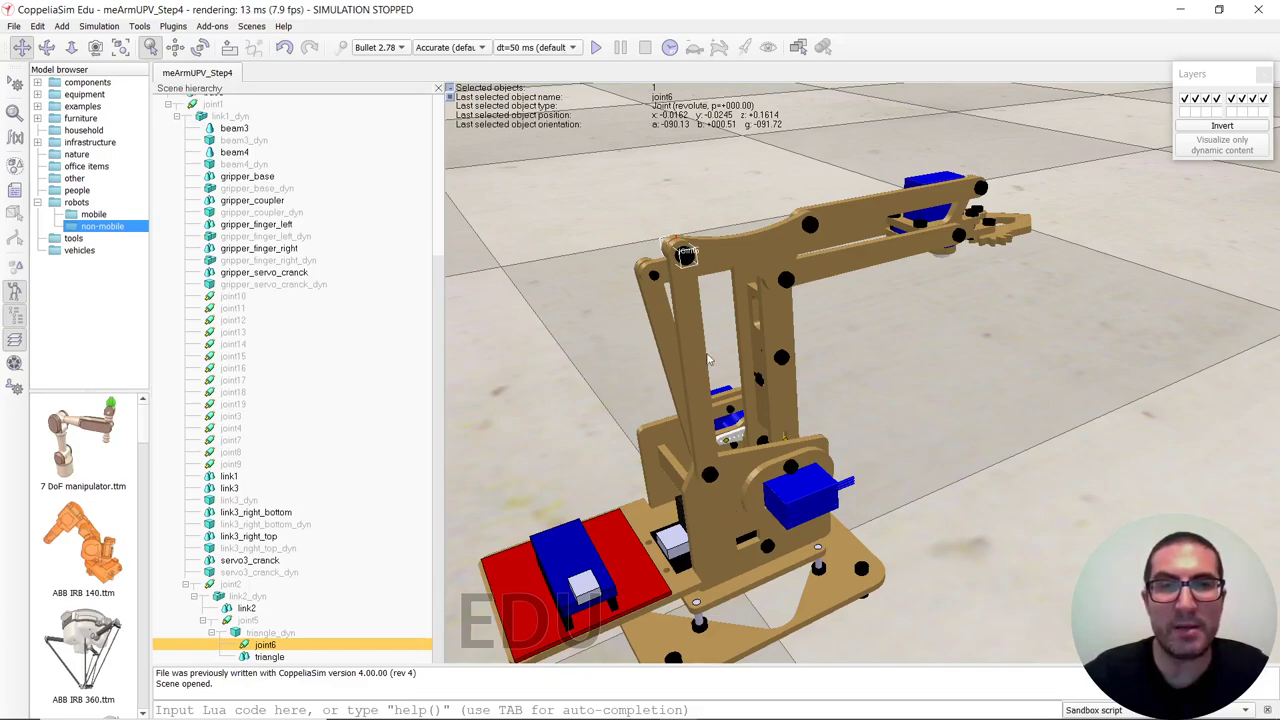
Step: Identify joint7 between link1 and beam4, and make beam4_dyn a child of joint7
left_click(710, 482)
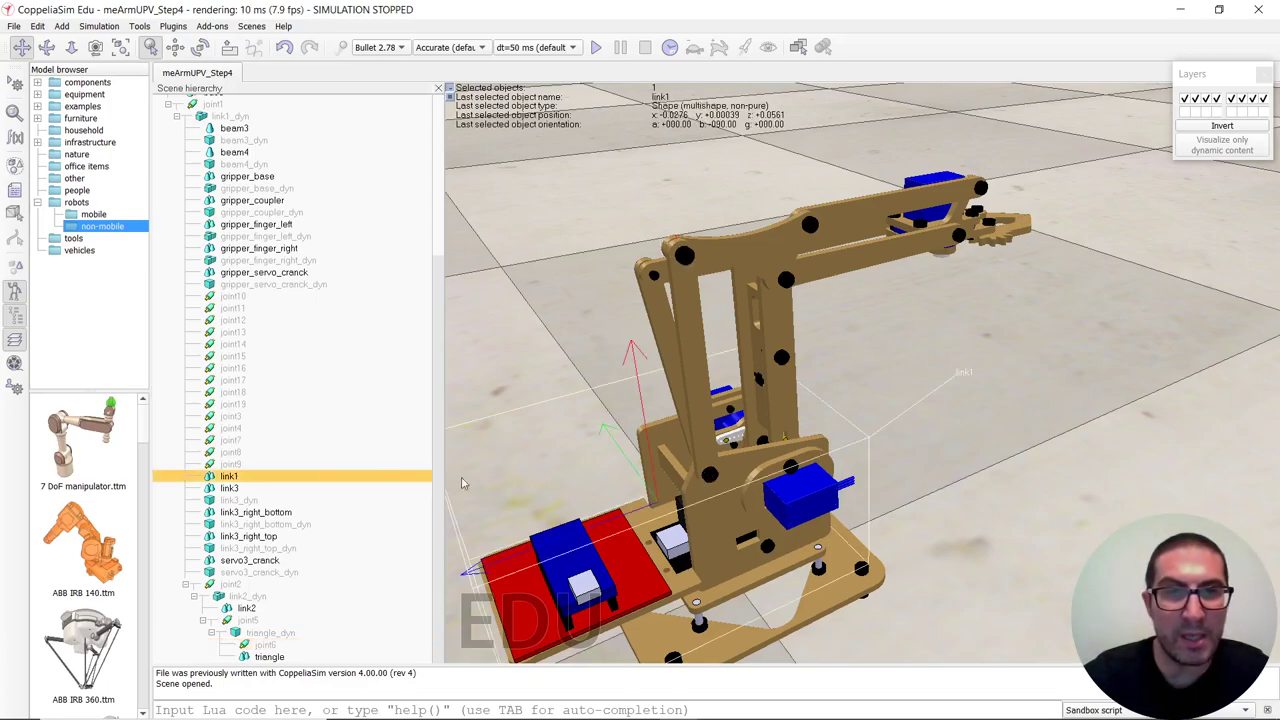
left_click(216, 442)
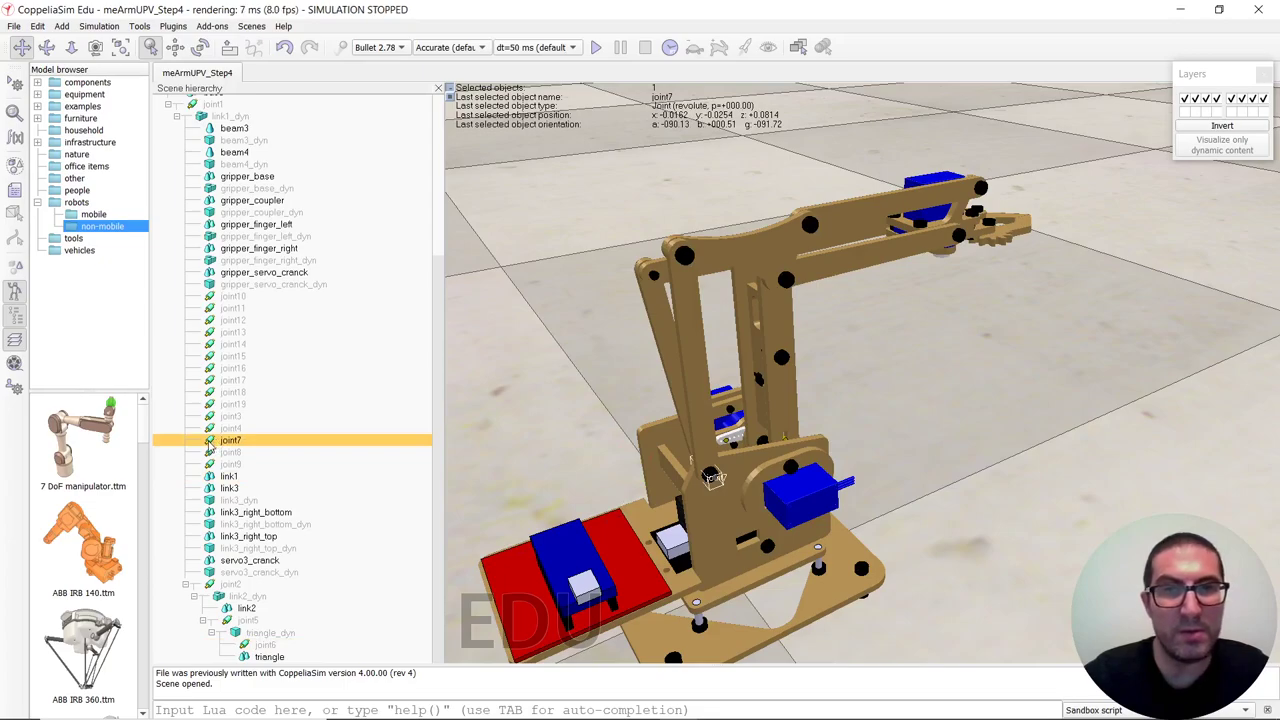
left_click(218, 118)
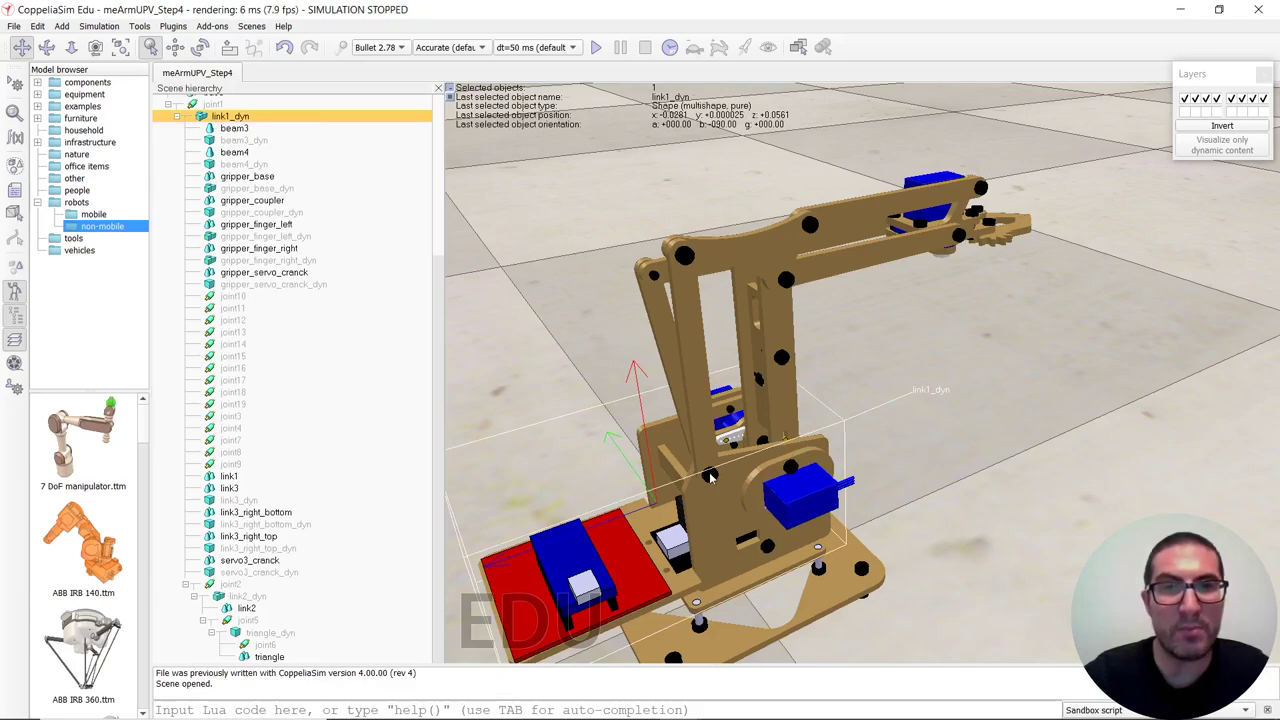
left_click(214, 441)
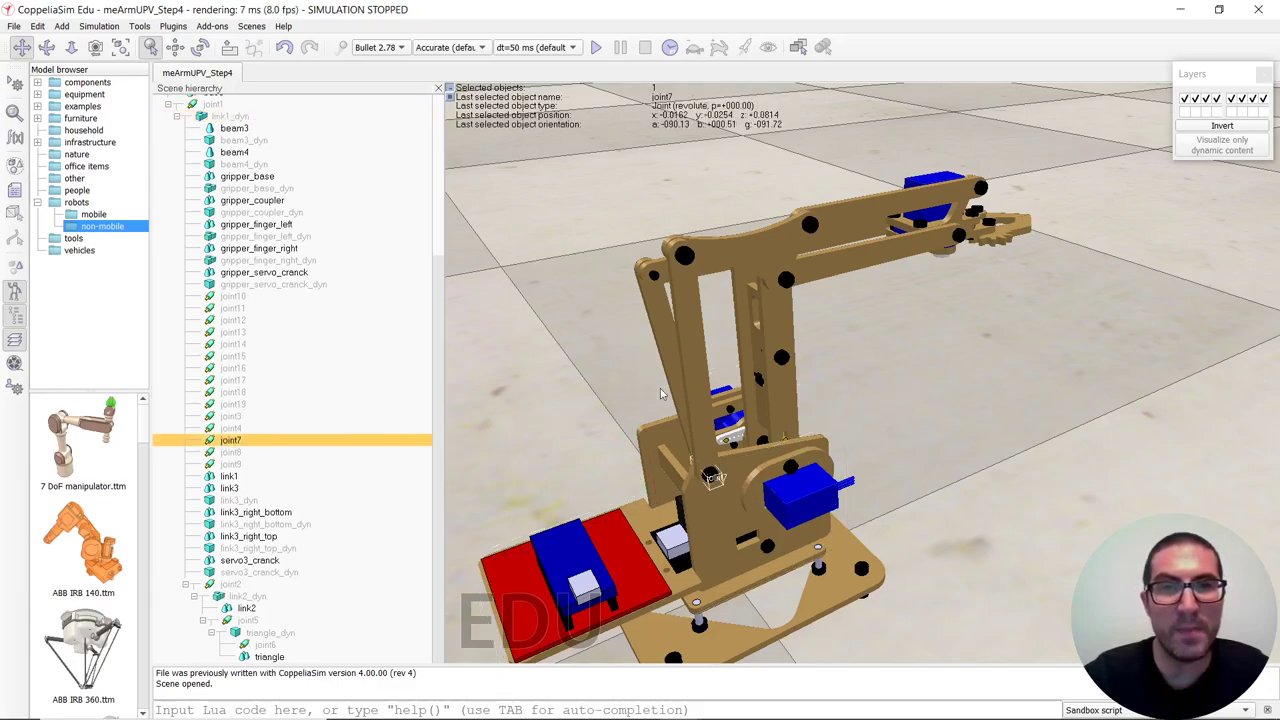
left_click(698, 392)
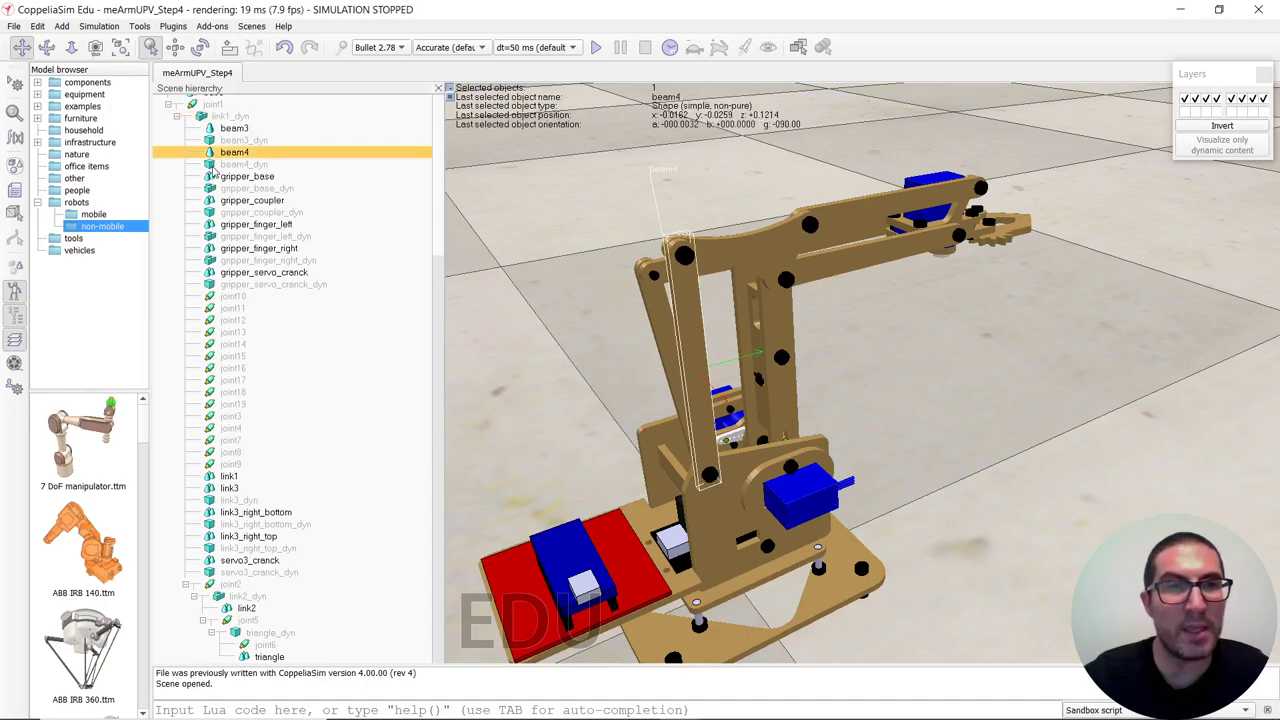
left_click(230, 164)
left_click_drag(212, 170, 235, 447)
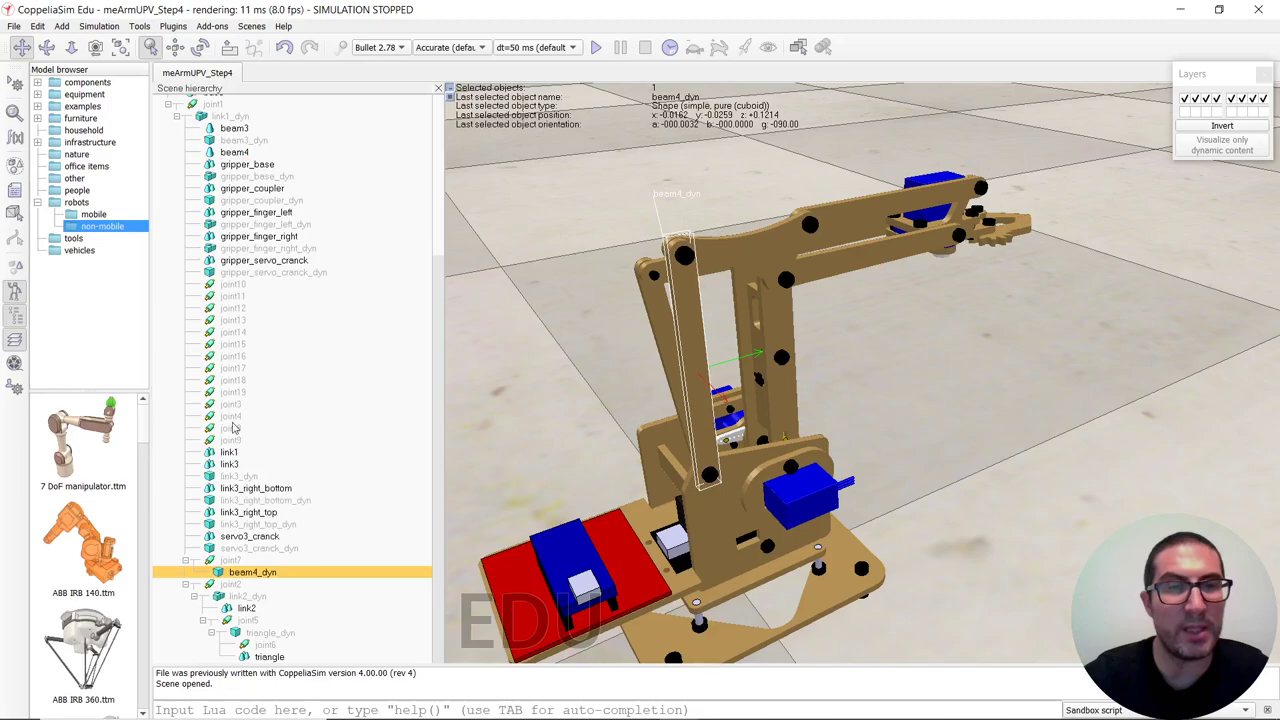
Step: Make the visual shape beam4 a child of beam4_dyn, and select joint6 under triangle_dyn
left_click(230, 152)
left_click_drag(212, 160, 293, 576)
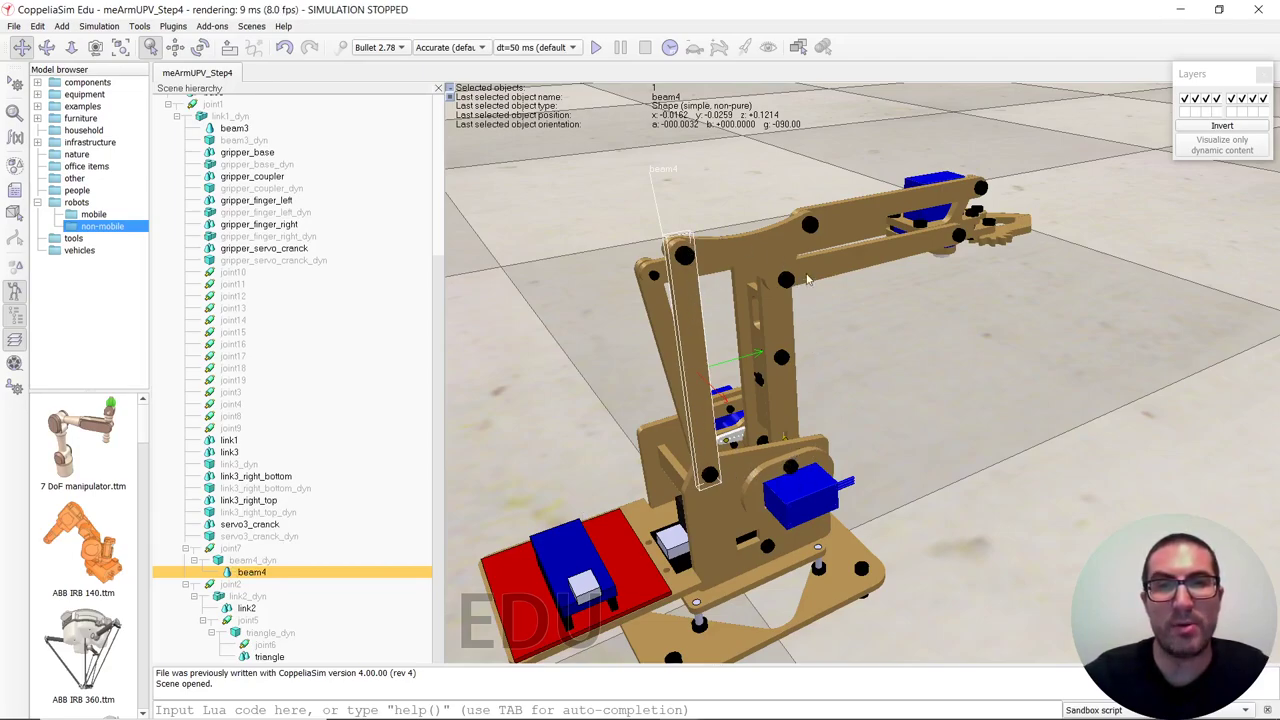
left_click(263, 646)
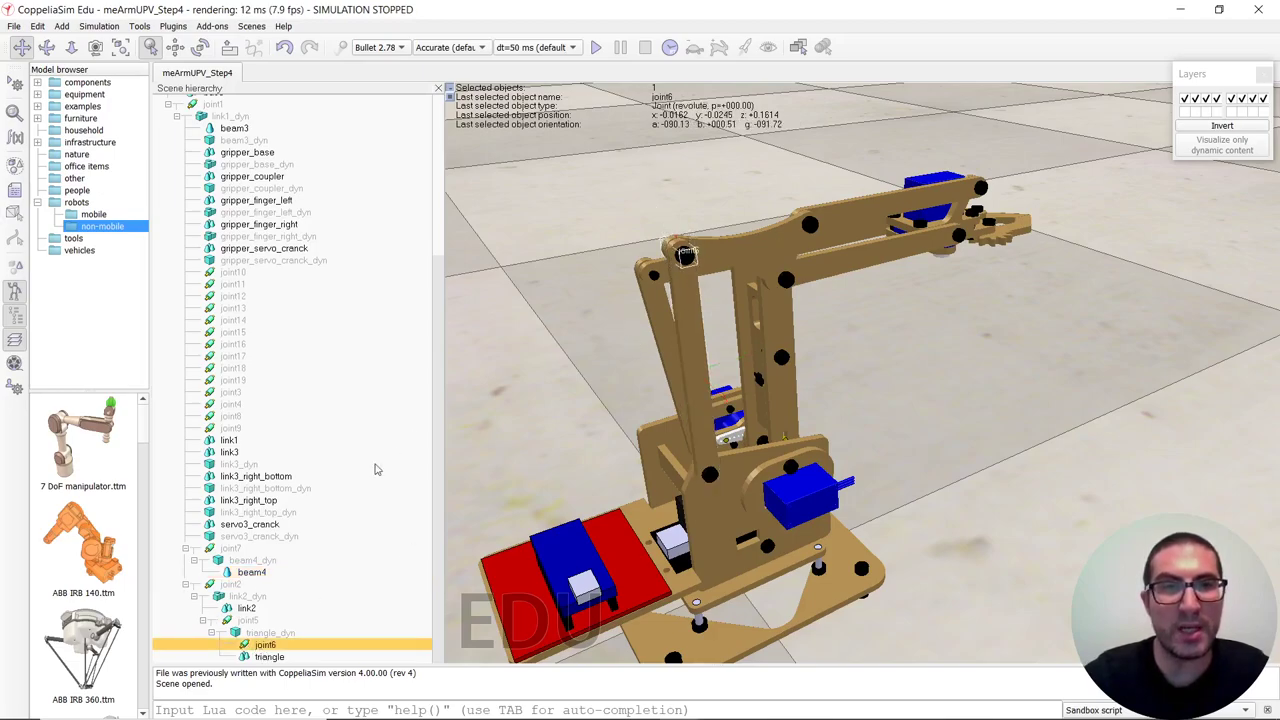
Step: Add a dummy to the scene and name it link1_target
left_click(243, 562)
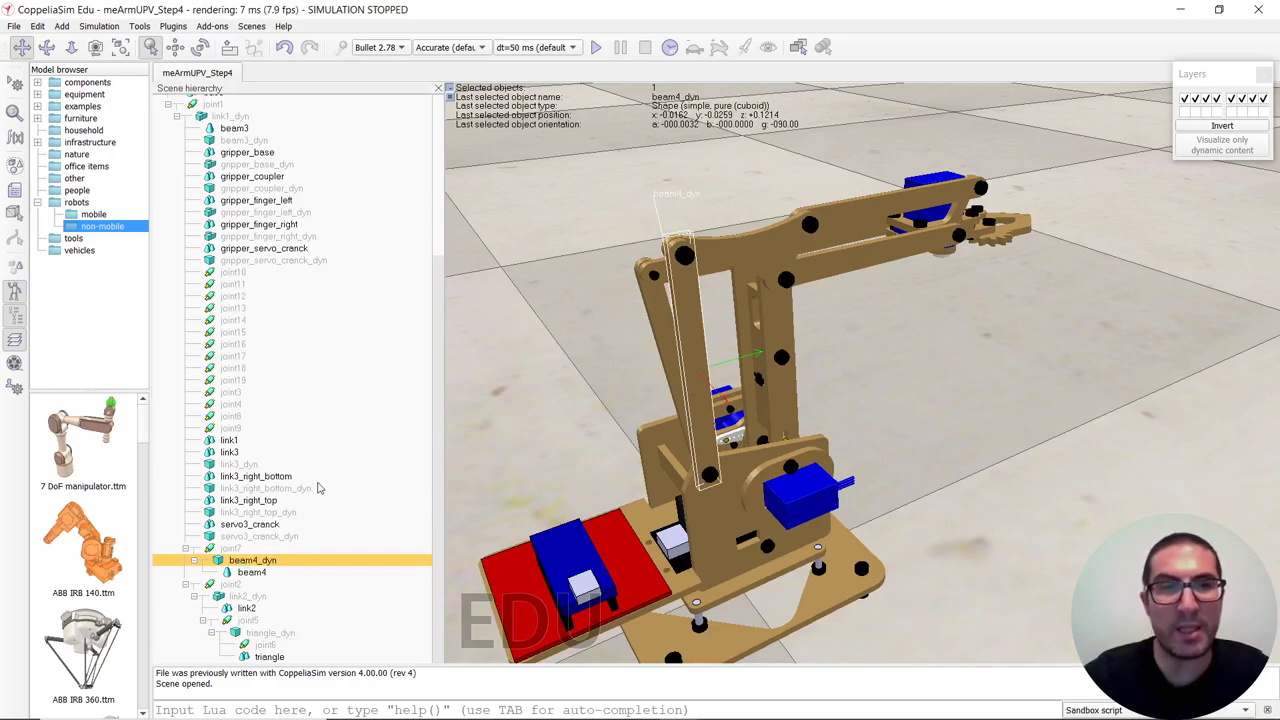
left_click(228, 549)
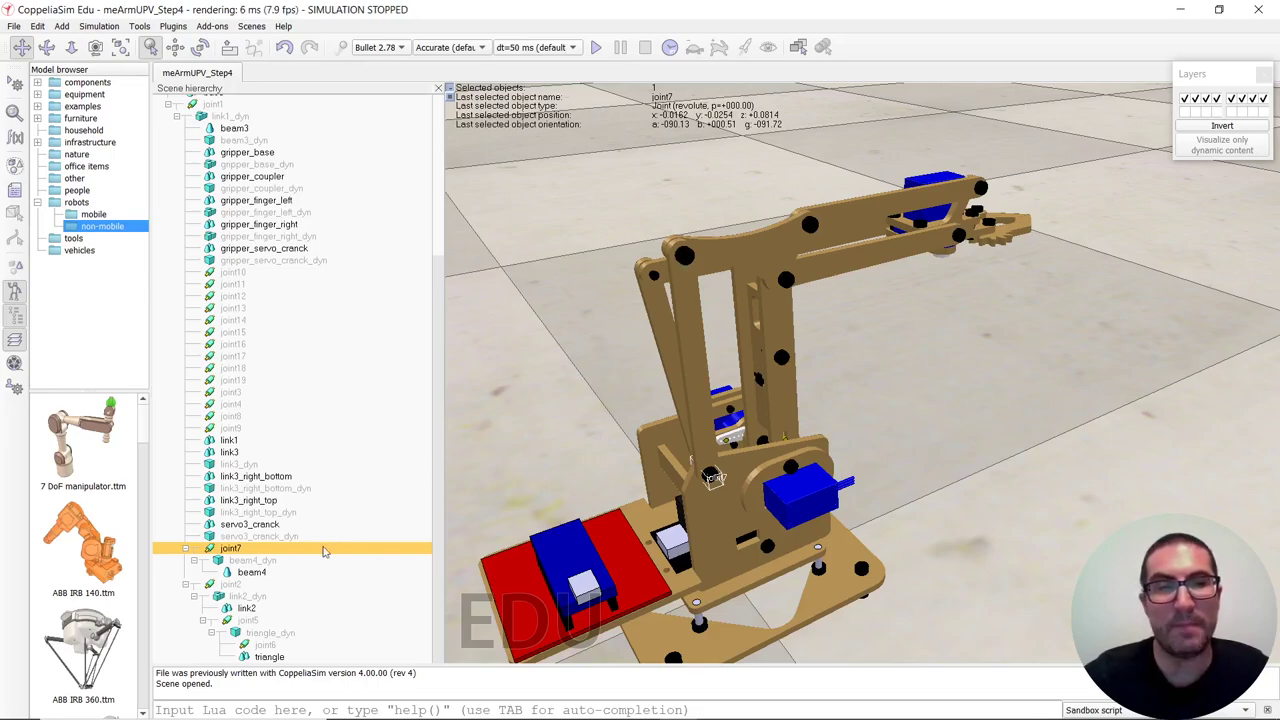
left_click(62, 26)
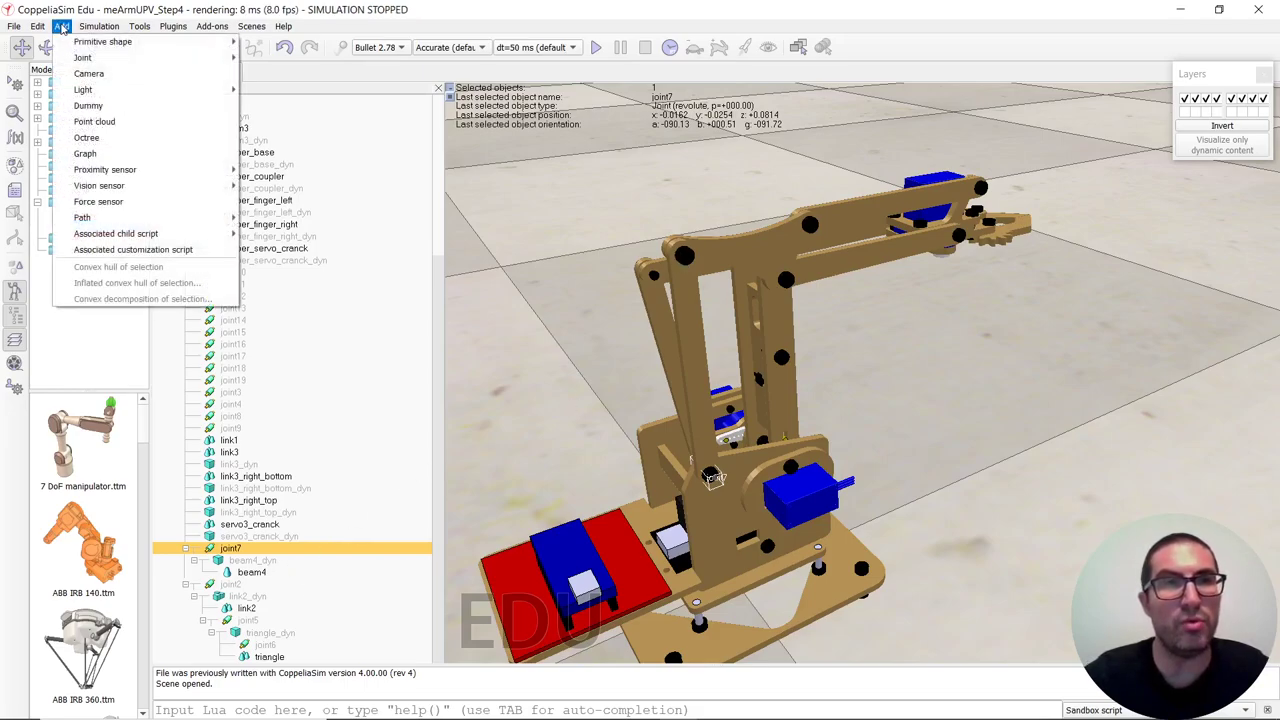
left_click(208, 106)
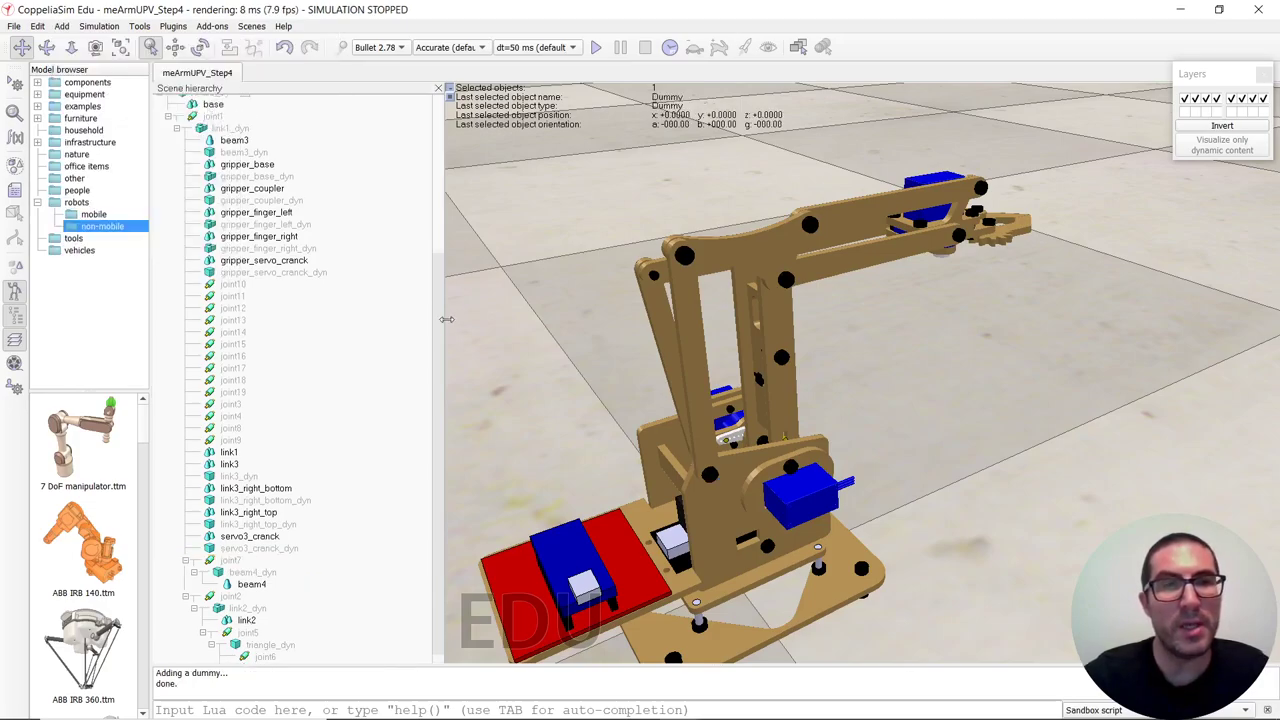
double_click(212, 123)
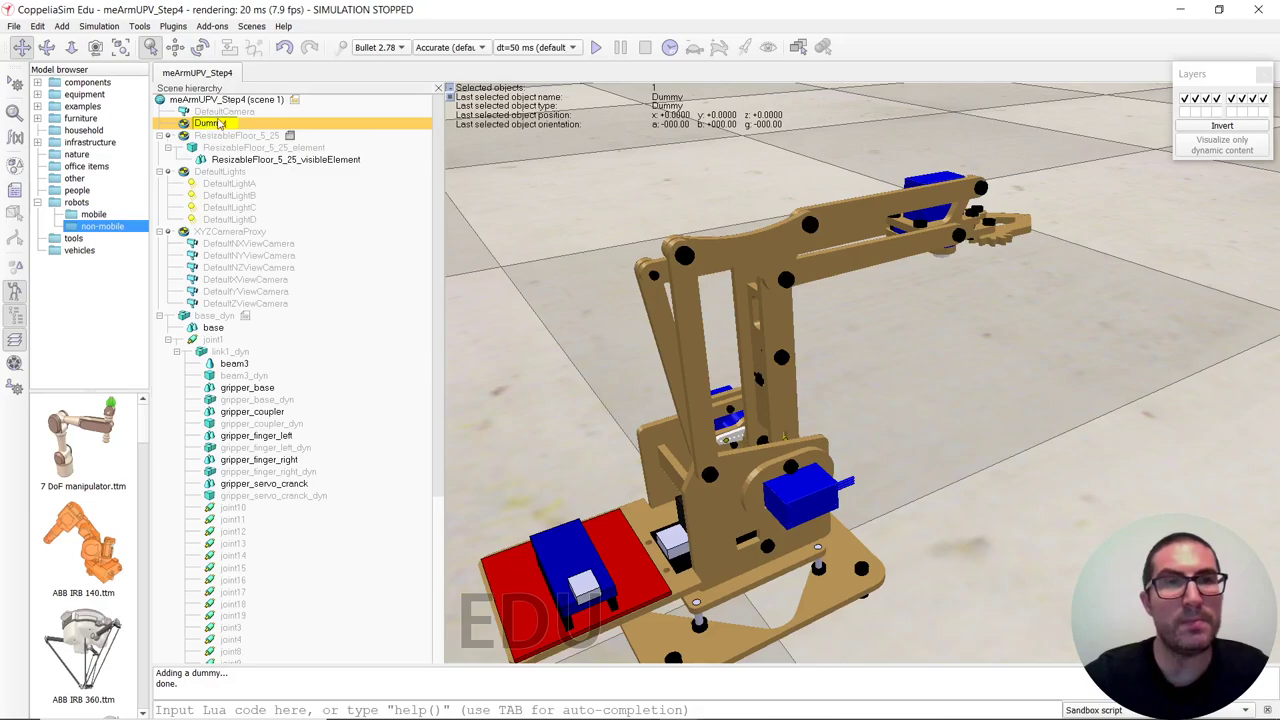
key("BackSpace")
type("link1_")
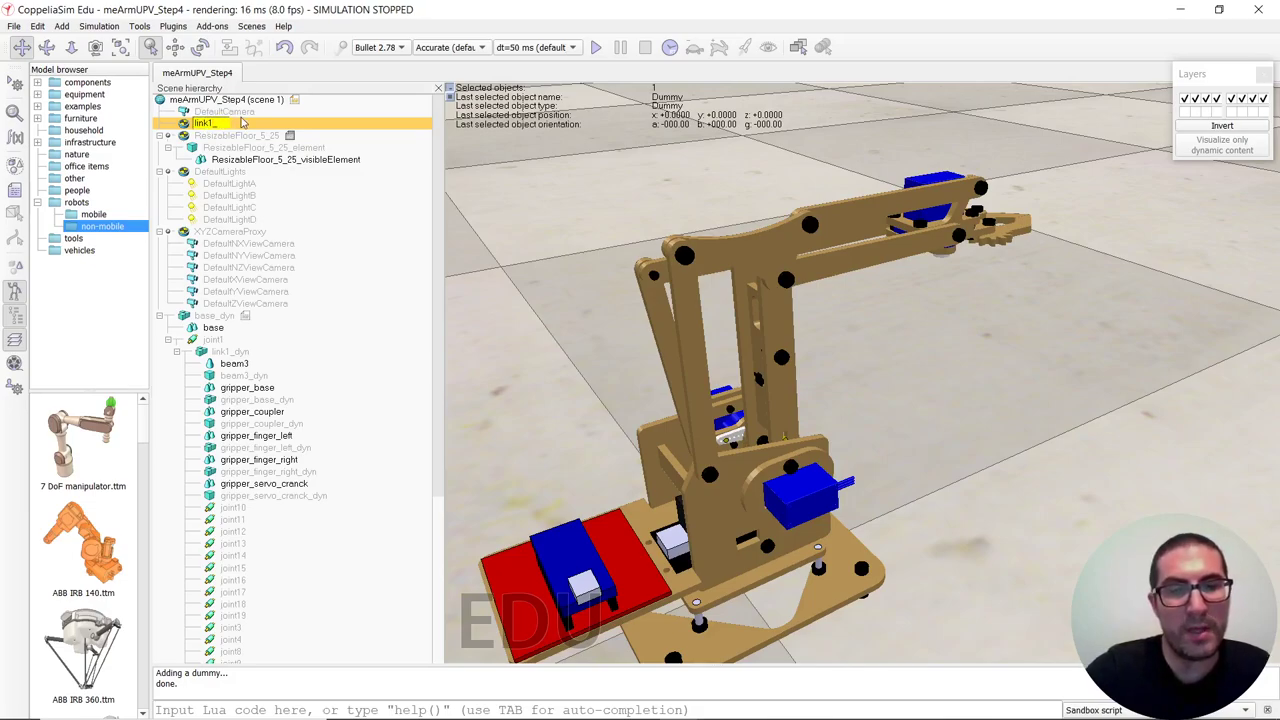
type("target")
key("Return")
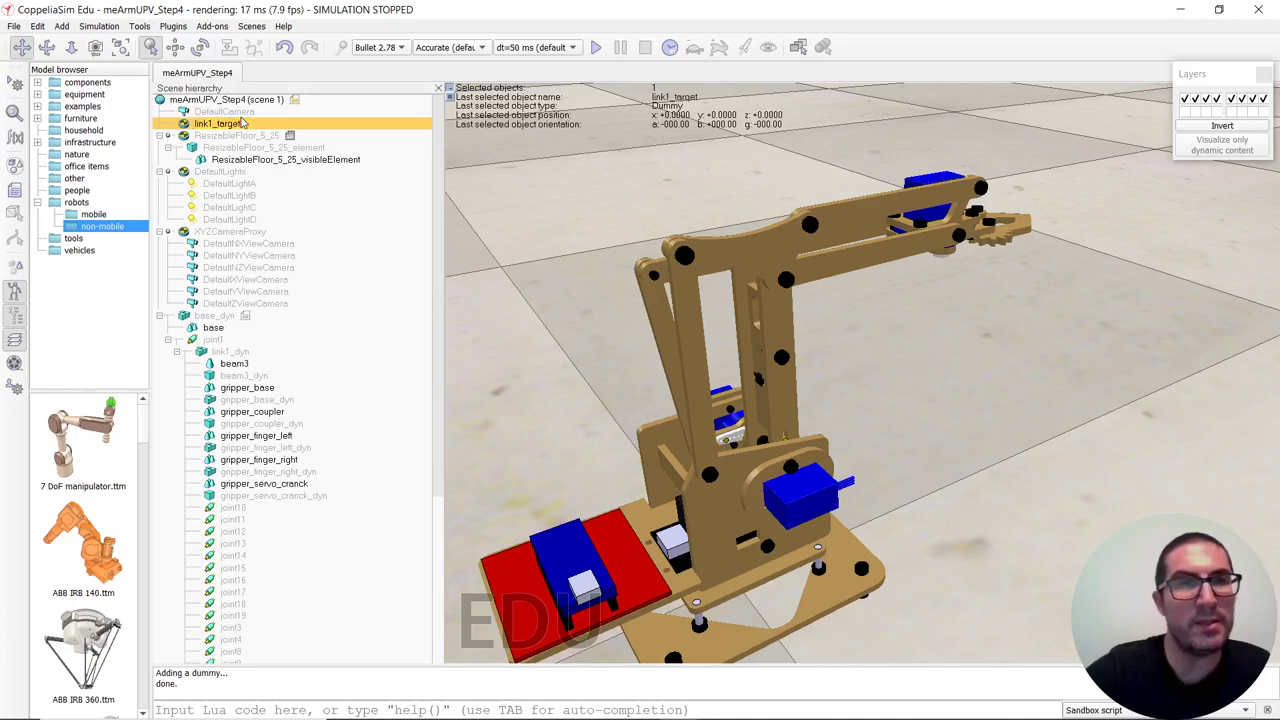
Step: Duplicate the link1_target dummy and name the copy link1_tip
key("ctrl+c")
key("ctrl+v")
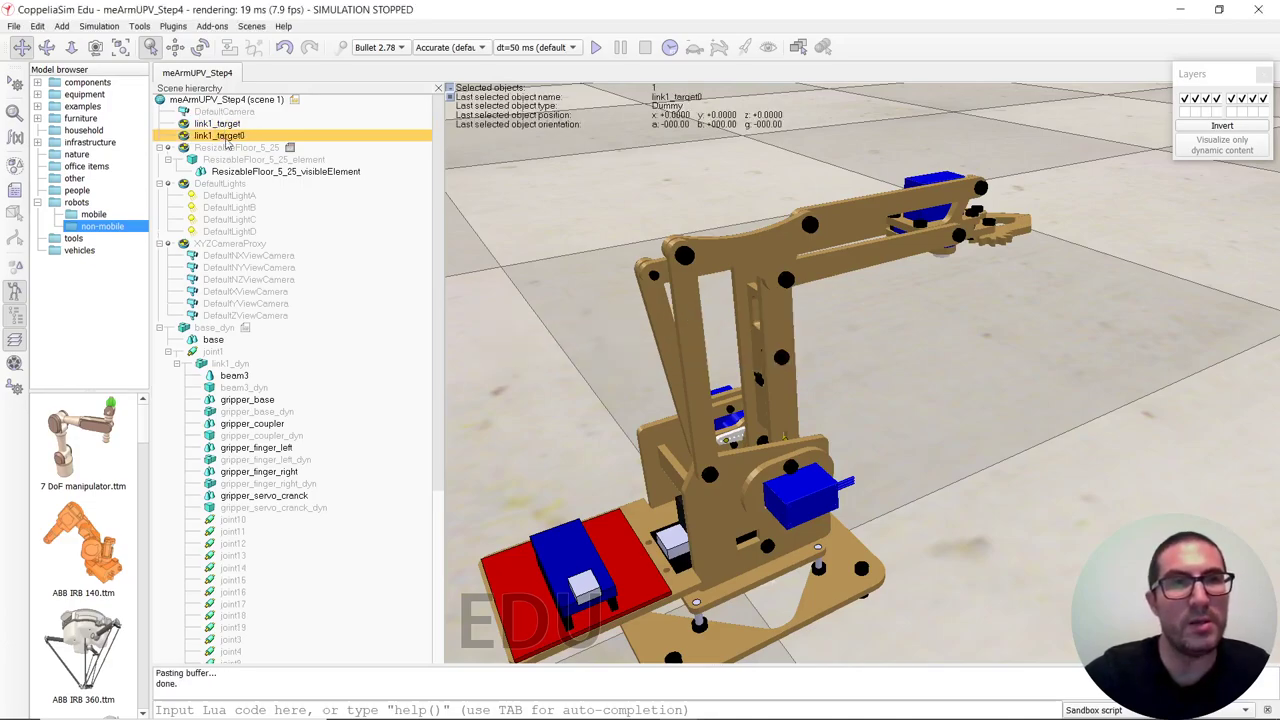
left_click(242, 141)
type("link1_tip")
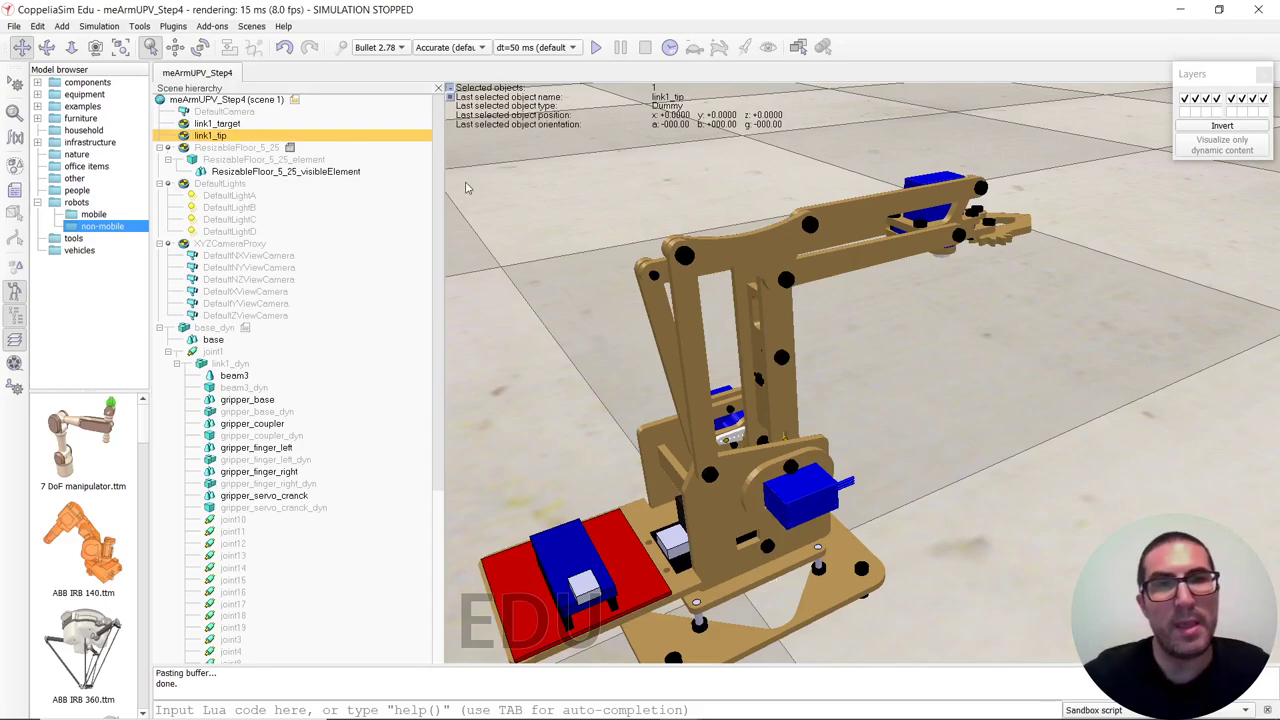
Step: Make link1_tip a child of joint6, under triangle_dyn
scroll(434, 347, "down", 5)
scroll(434, 347, "down", 1)
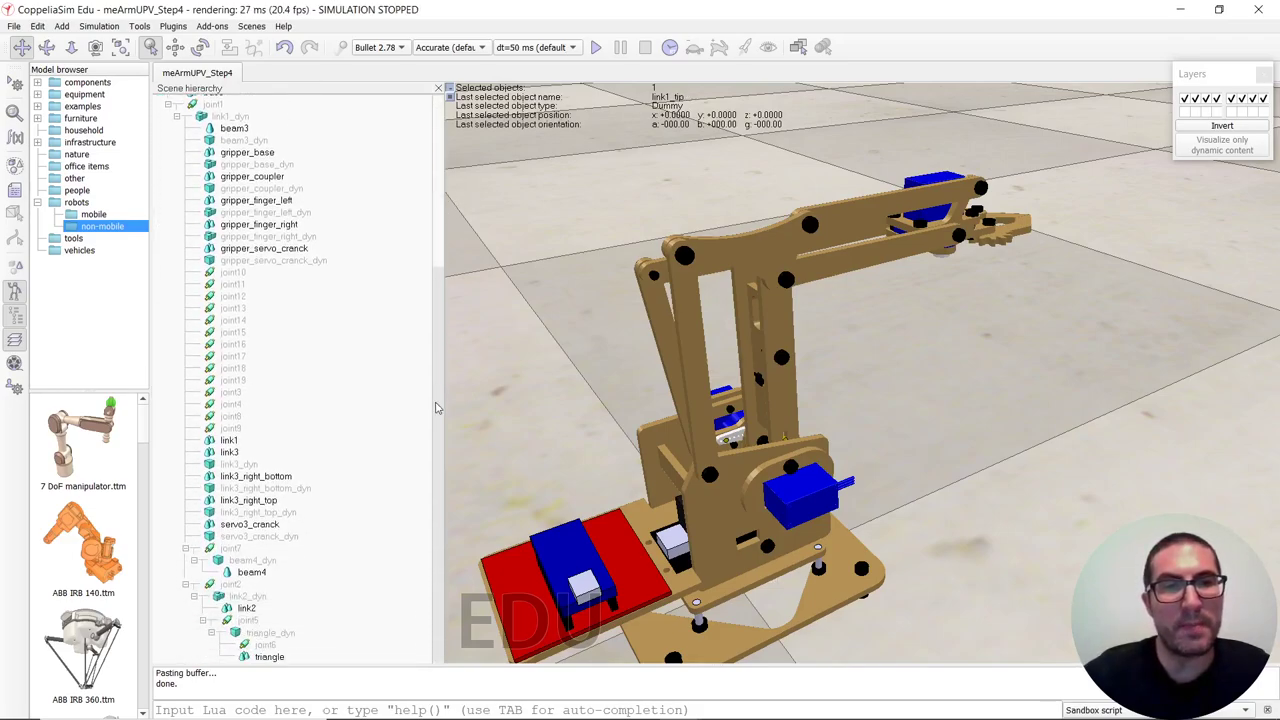
scroll(444, 432, "down", 1)
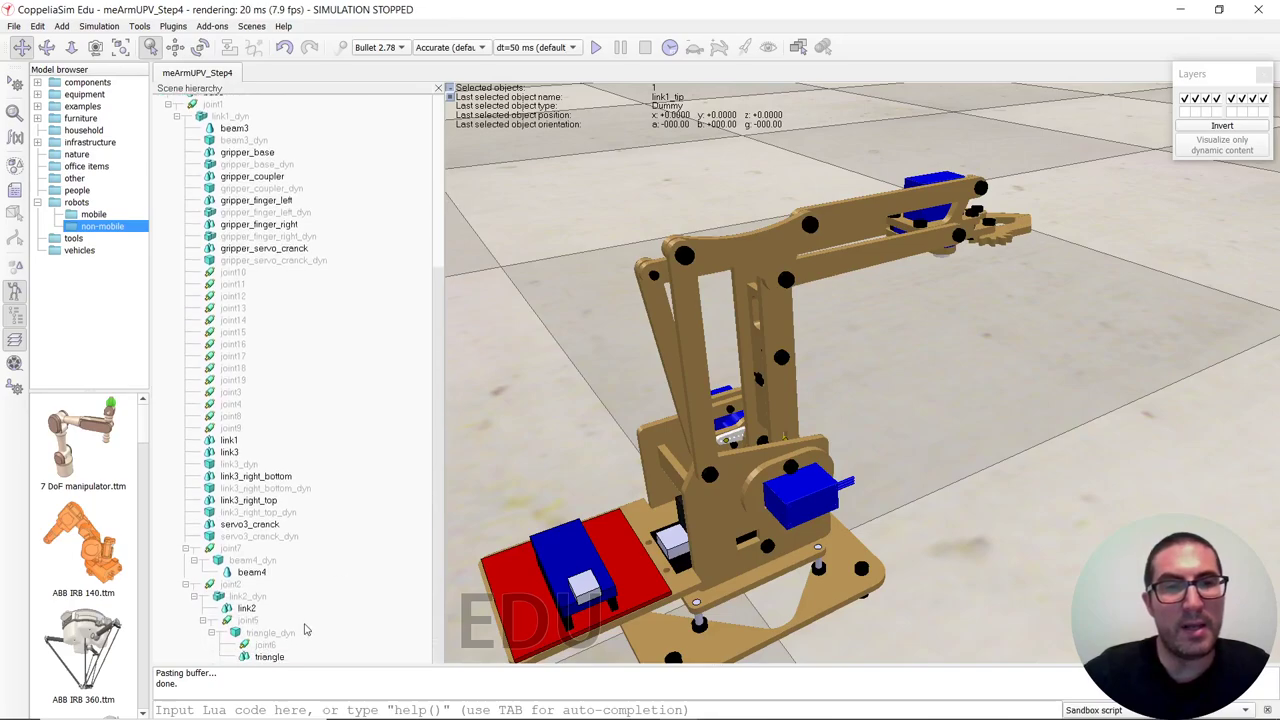
left_click(260, 645)
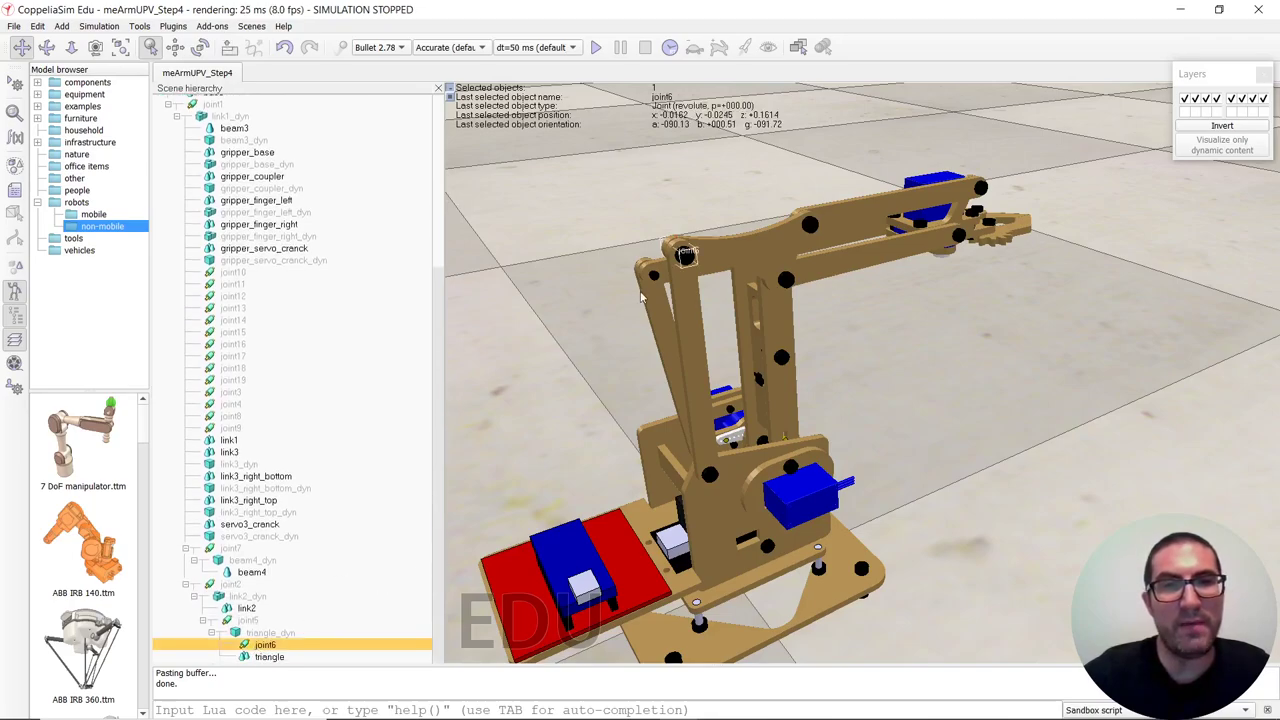
scroll(437, 366, "up", 7)
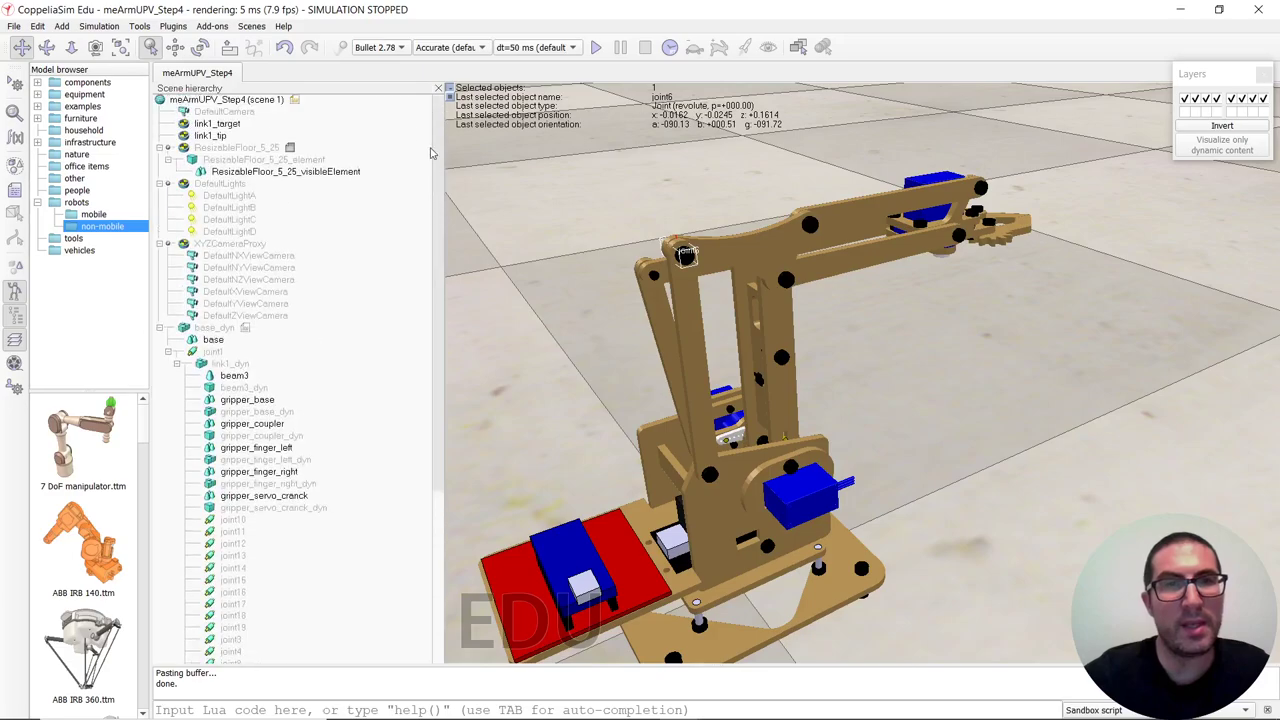
left_click_drag(210, 135, 280, 648)
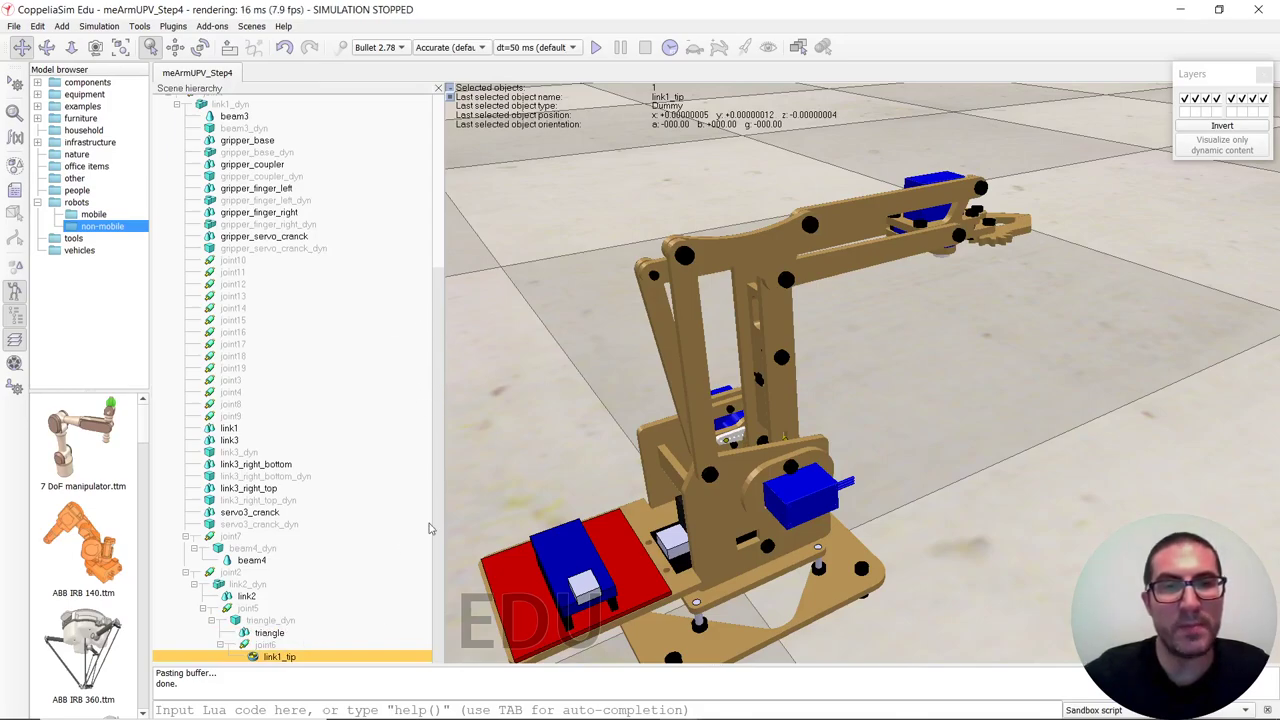
Step: Move link1_tip to the world position of joint6 by applying joint6's coordinates to the selection
left_click(262, 645, "ctrl")
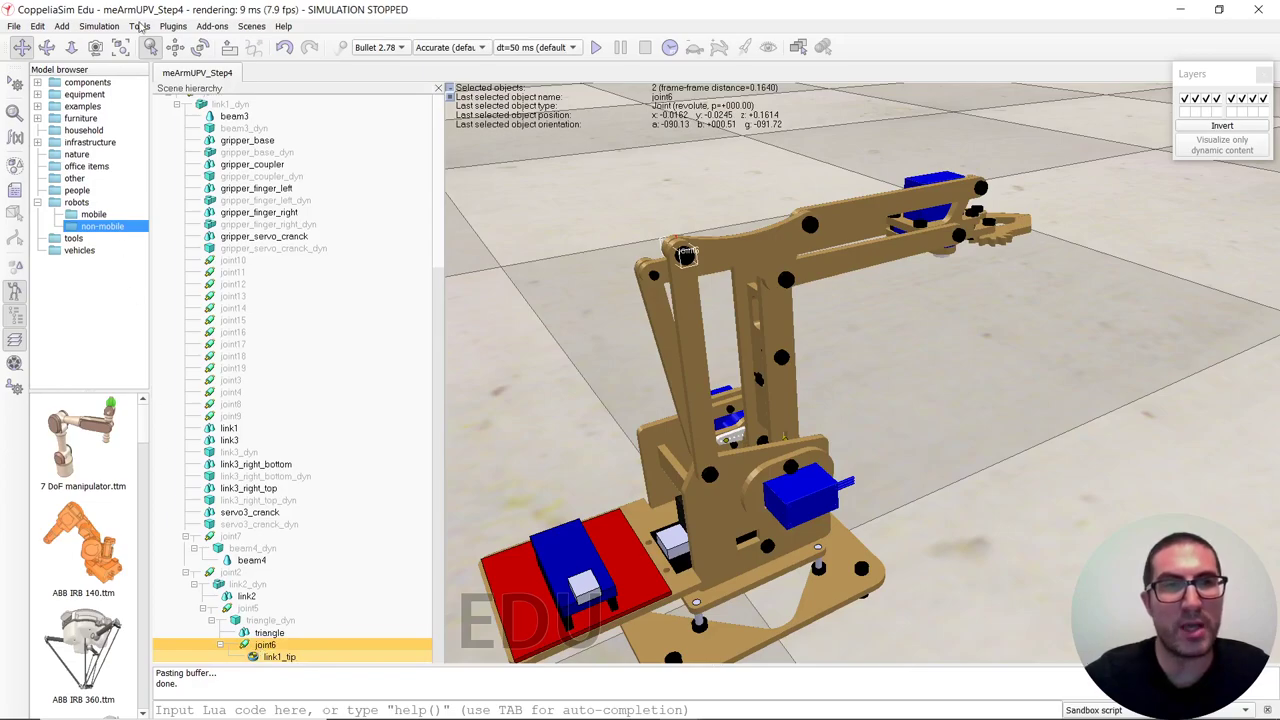
left_click(175, 47)
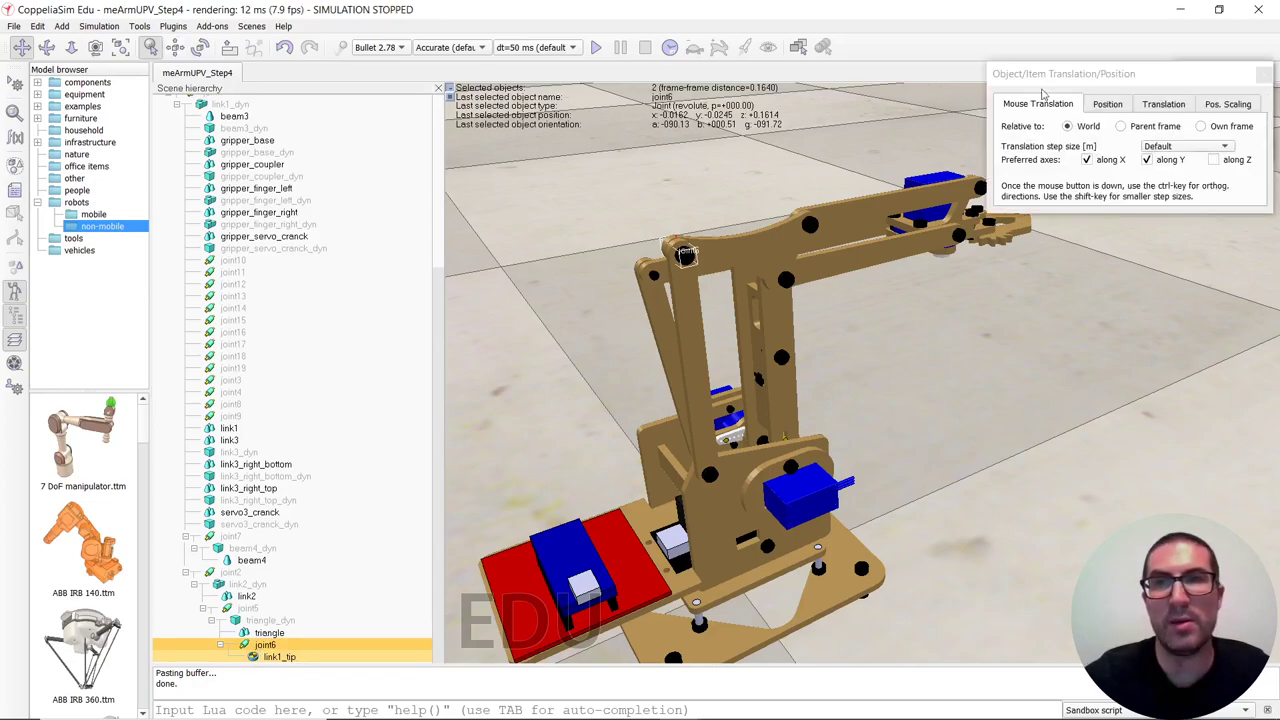
left_click(1100, 105)
left_click_drag(1131, 77, 1123, 279)
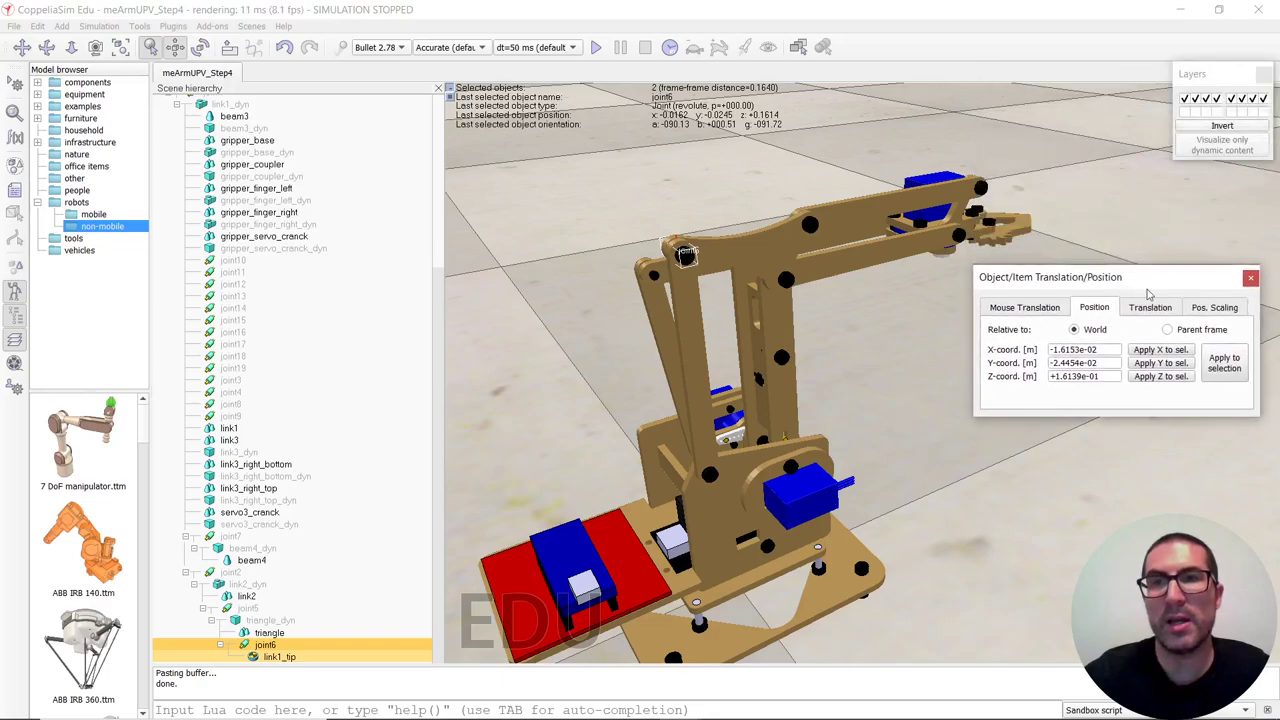
left_click(1236, 366)
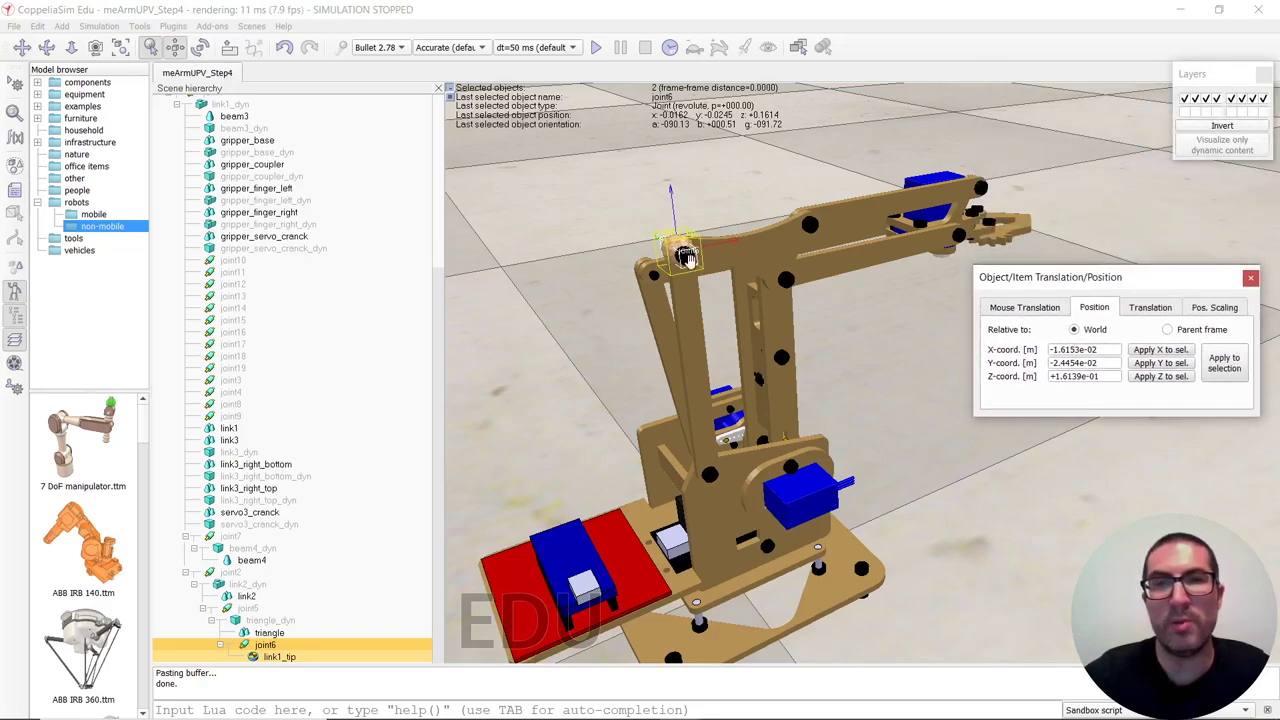
left_click(1250, 277)
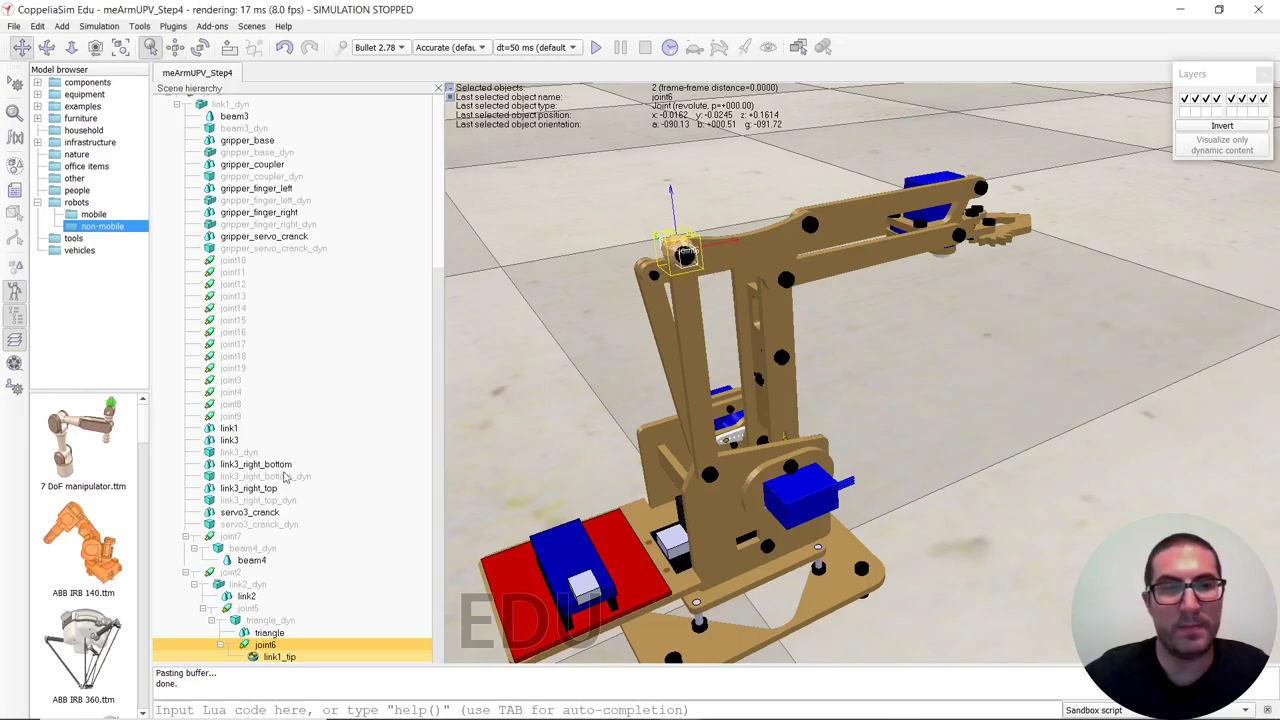
Step: Set the object size of the link1_tip dummy to 0.0050 m
left_click(275, 657)
double_click(253, 657)
left_click_drag(1073, 417, 1086, 417)
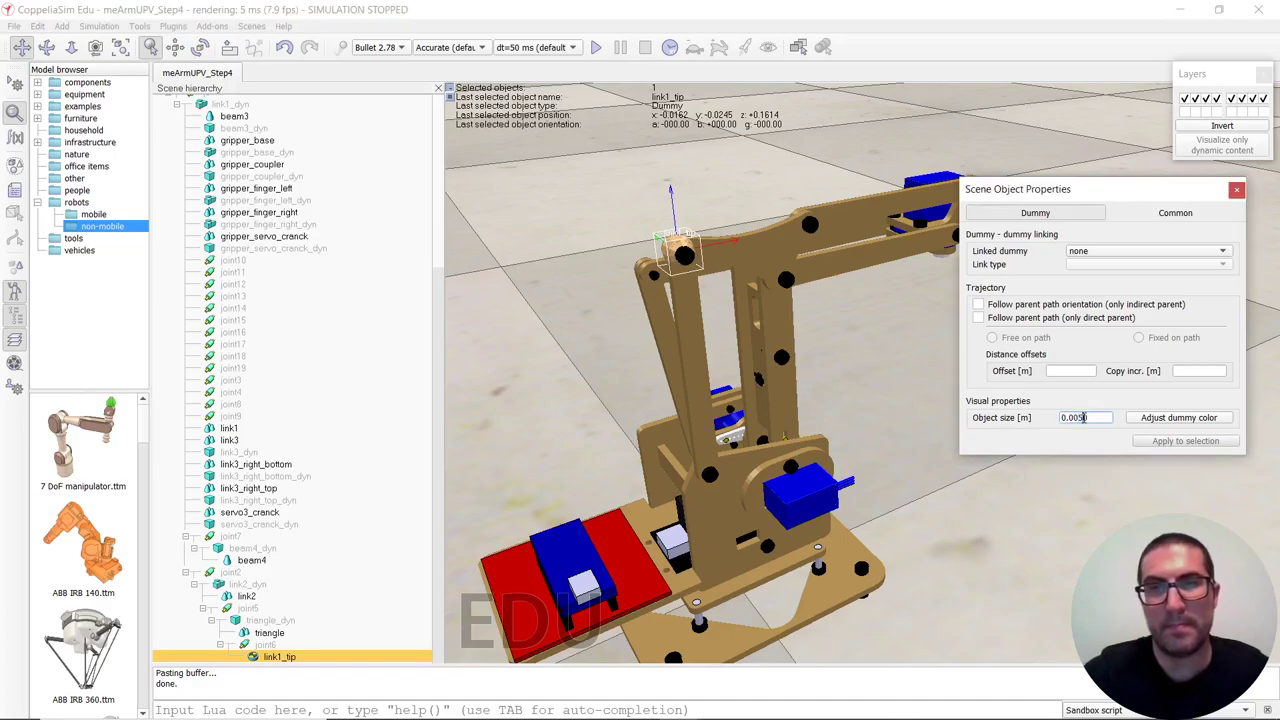
type("050")
key("Return")
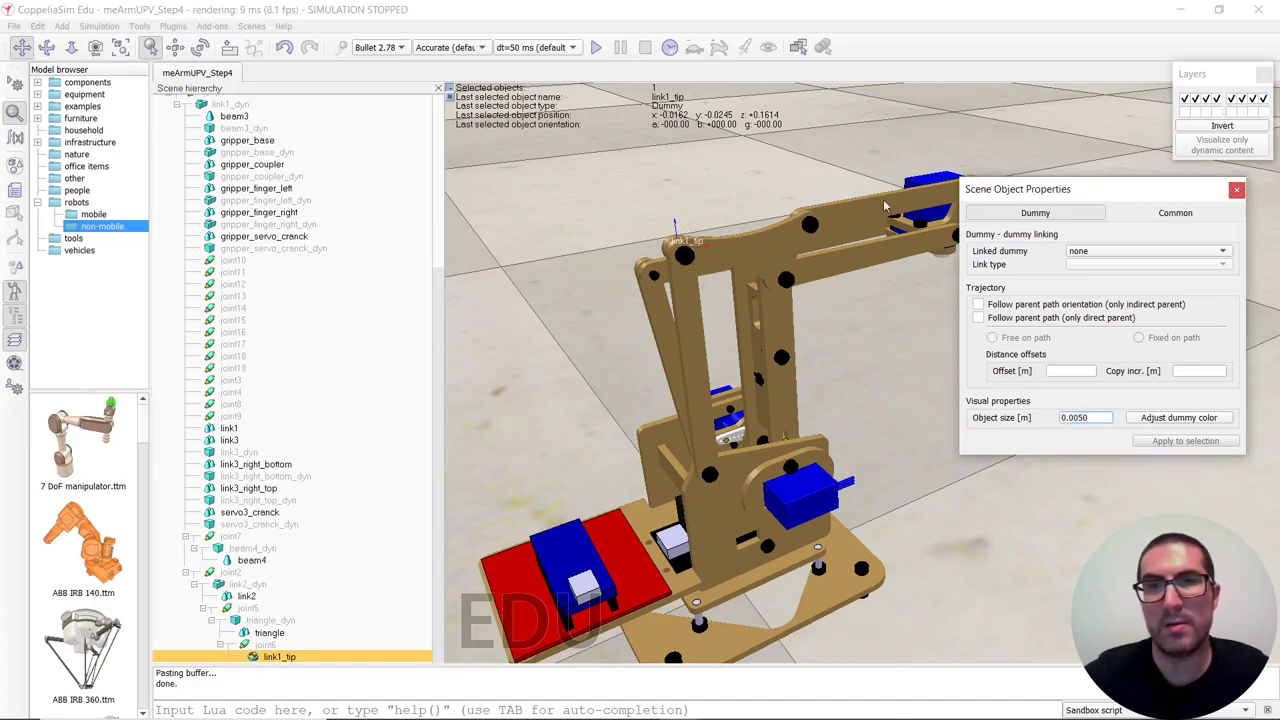
left_click(1238, 189)
Step: Move link1_target to the world position of link1_tip by applying link1_tip's coordinates to the selection
scroll(428, 248, "up", 1)
scroll(428, 248, "up", 7)
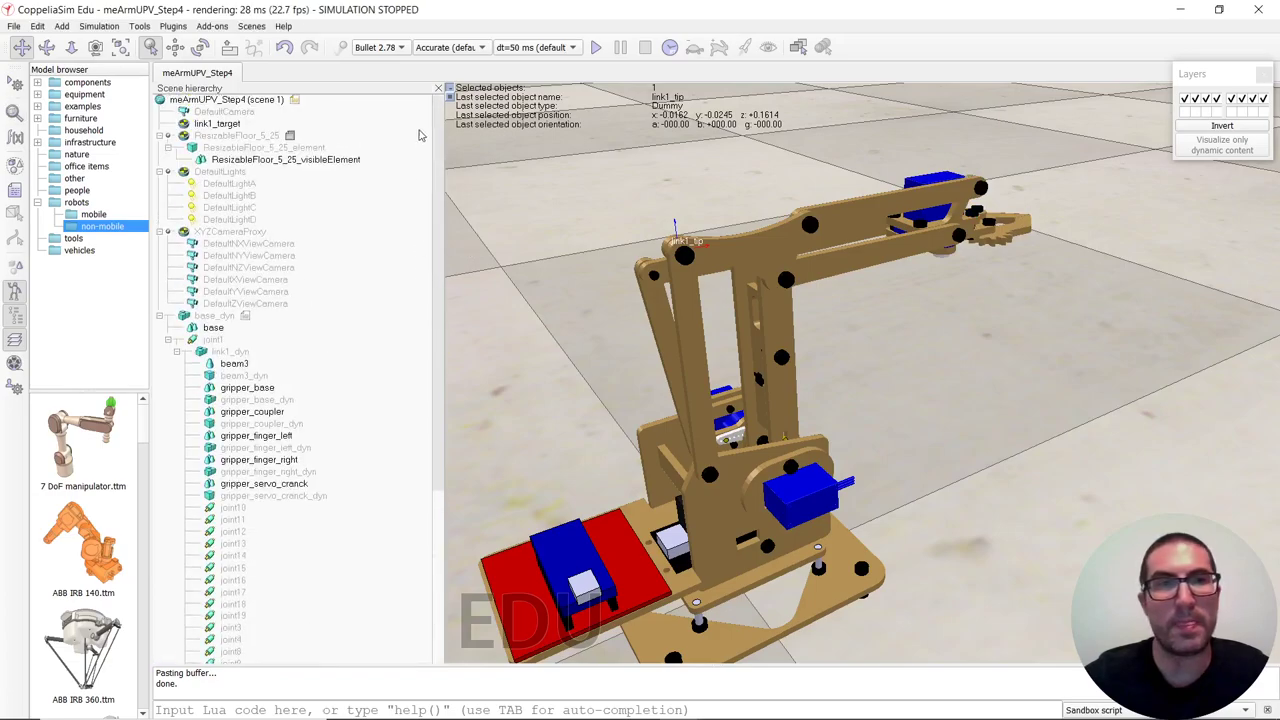
left_click(192, 124)
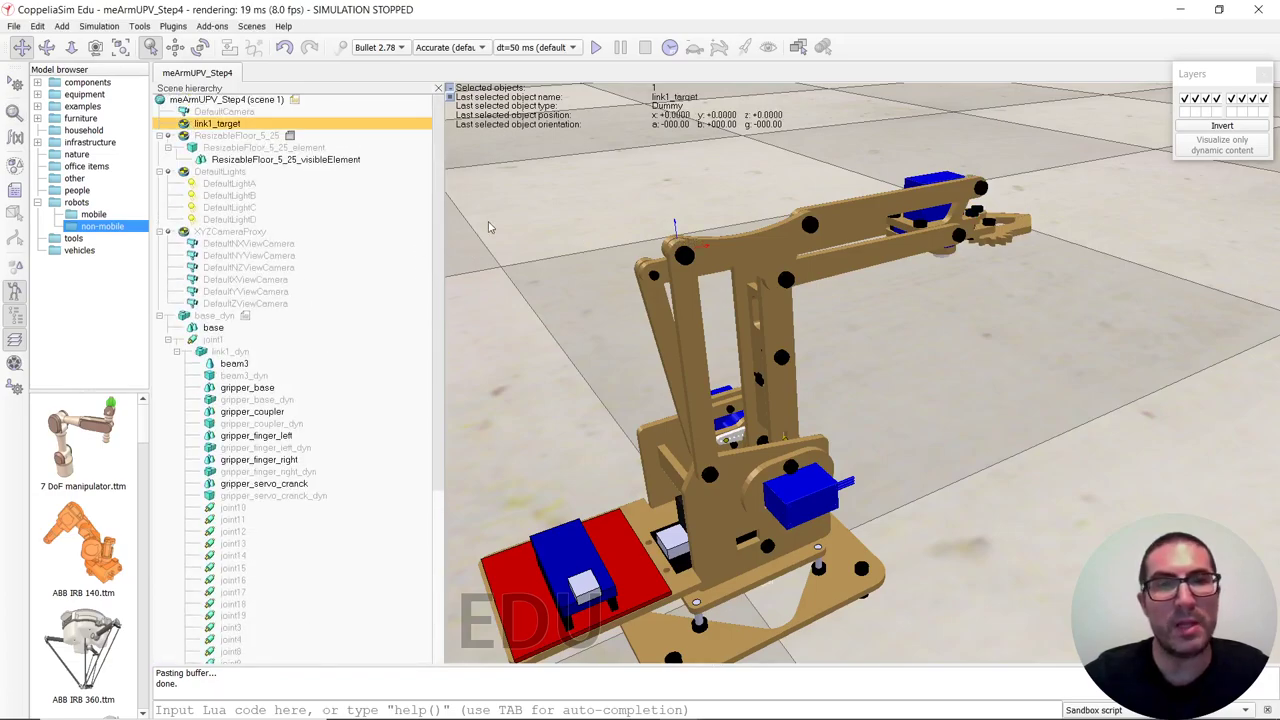
scroll(441, 235, "down", 3)
scroll(437, 211, "up", 3)
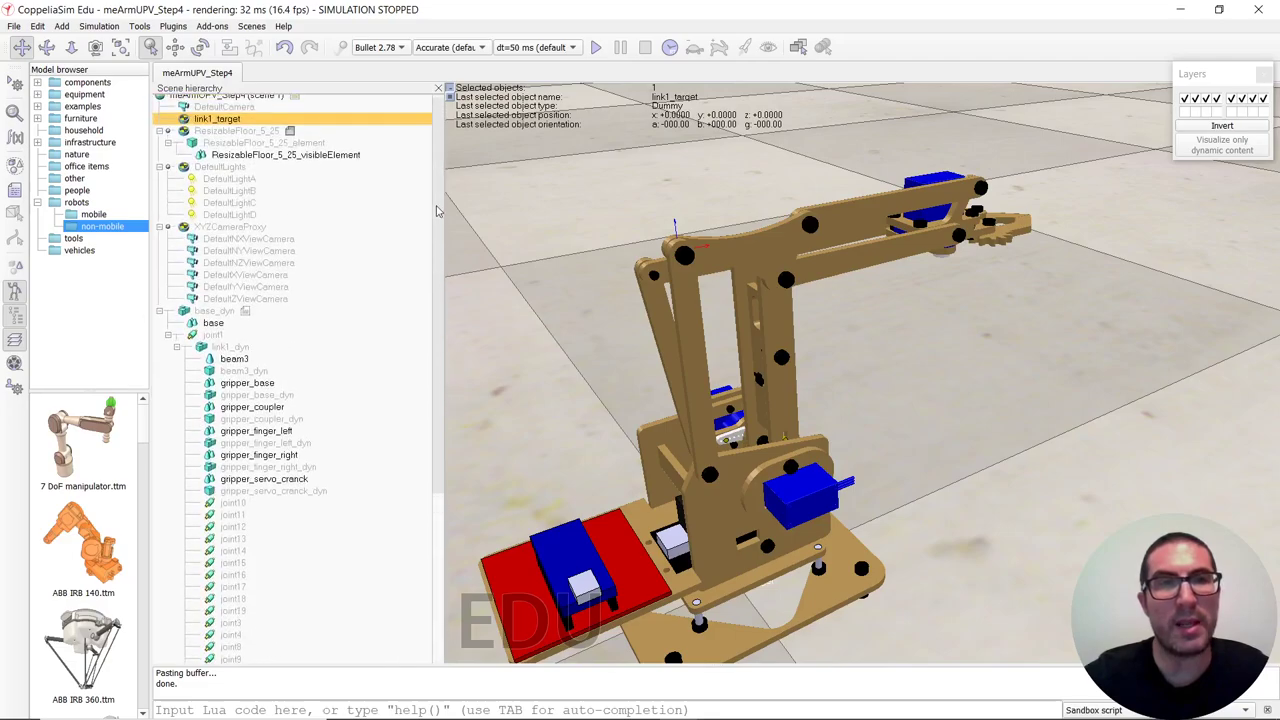
left_click_drag(437, 211, 438, 550)
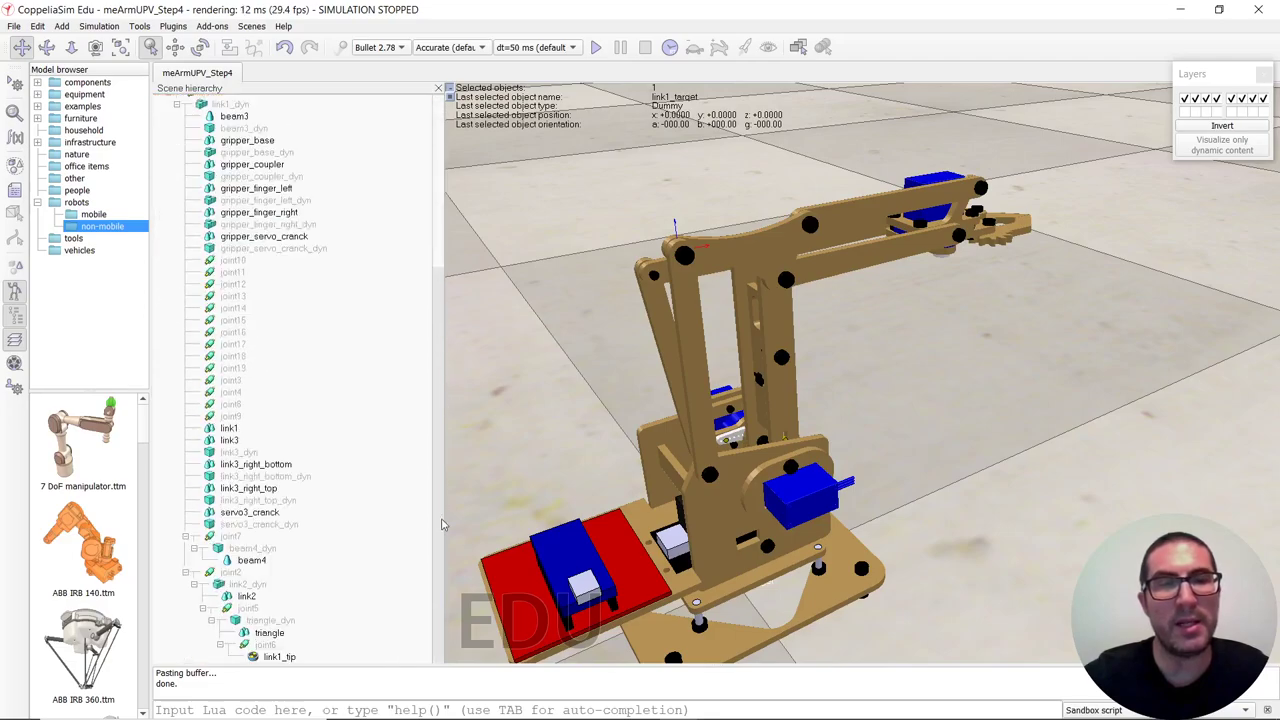
left_click(266, 658, "ctrl")
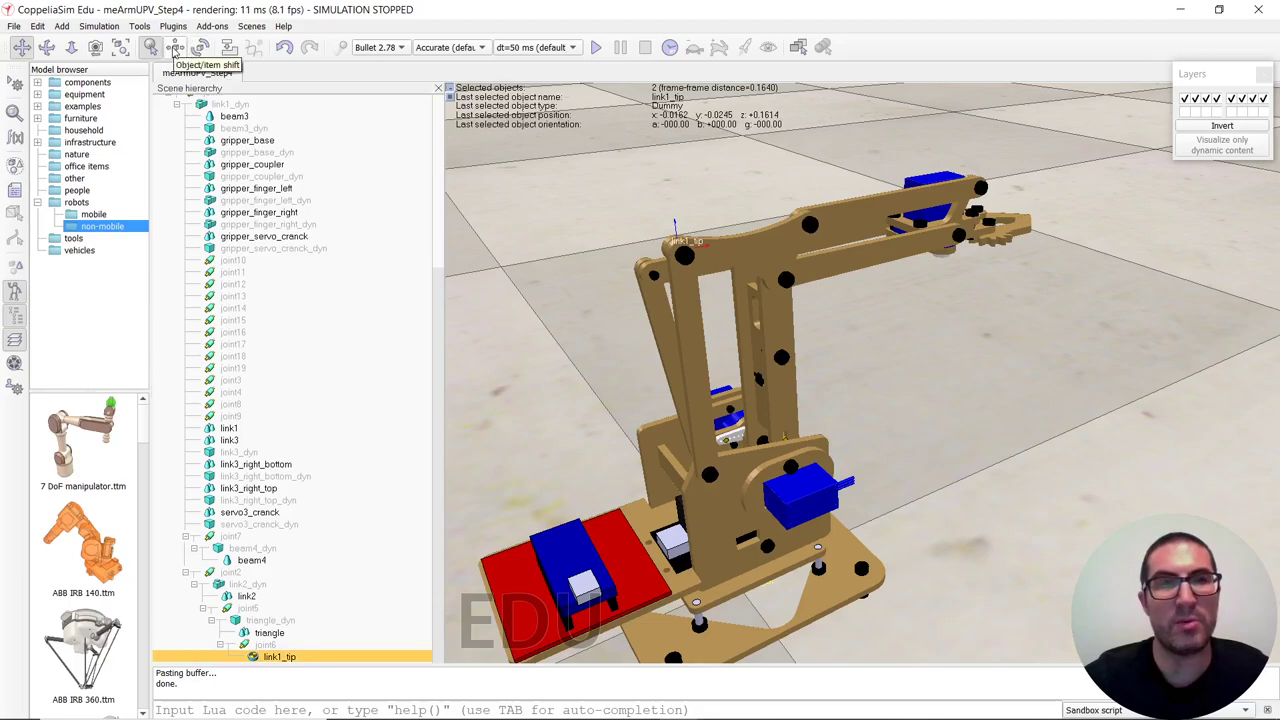
left_click(174, 47)
left_click(1228, 363)
left_click(1251, 277)
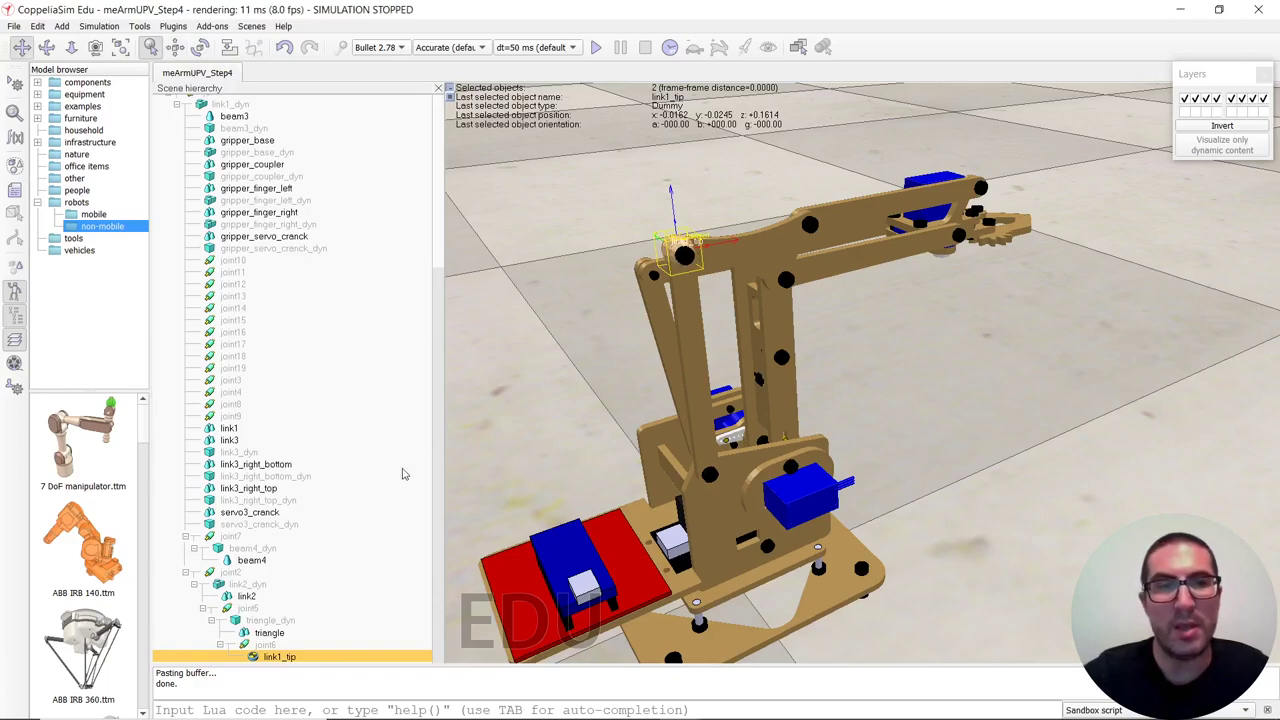
Step: Make link1_target a child of beam4_dyn
scroll(437, 334, "up", 8)
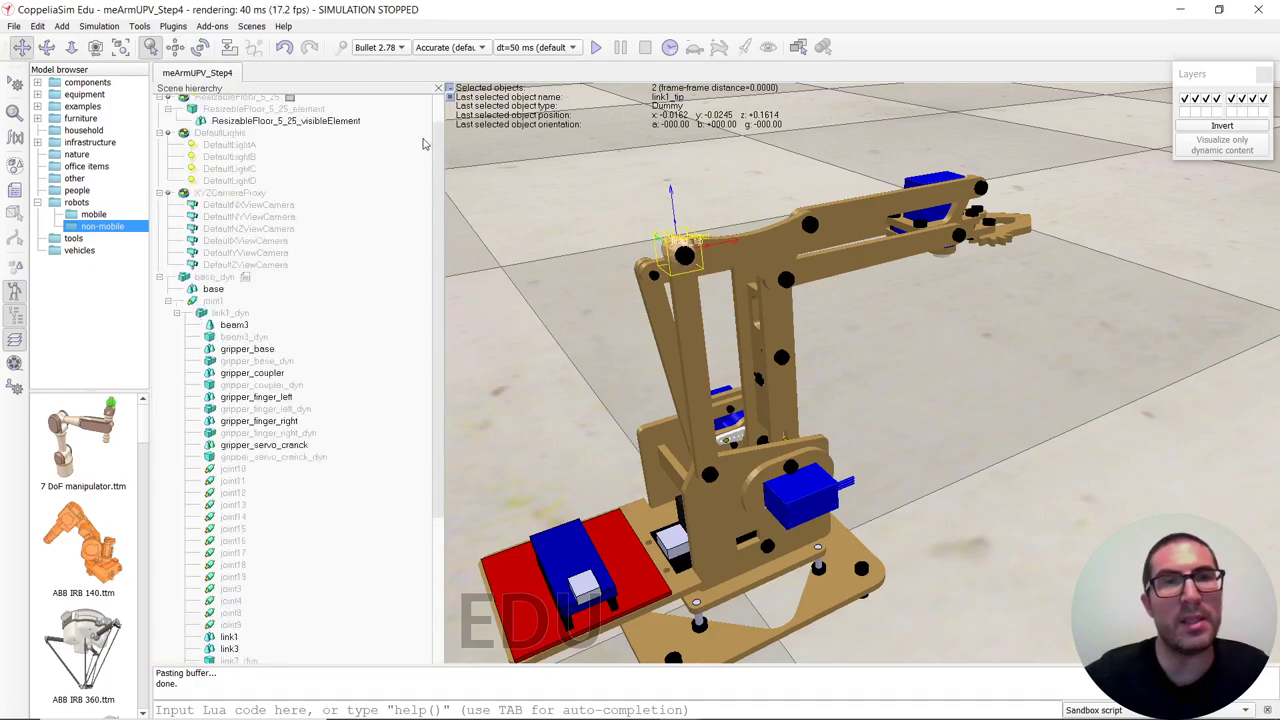
left_click_drag(182, 124, 280, 556)
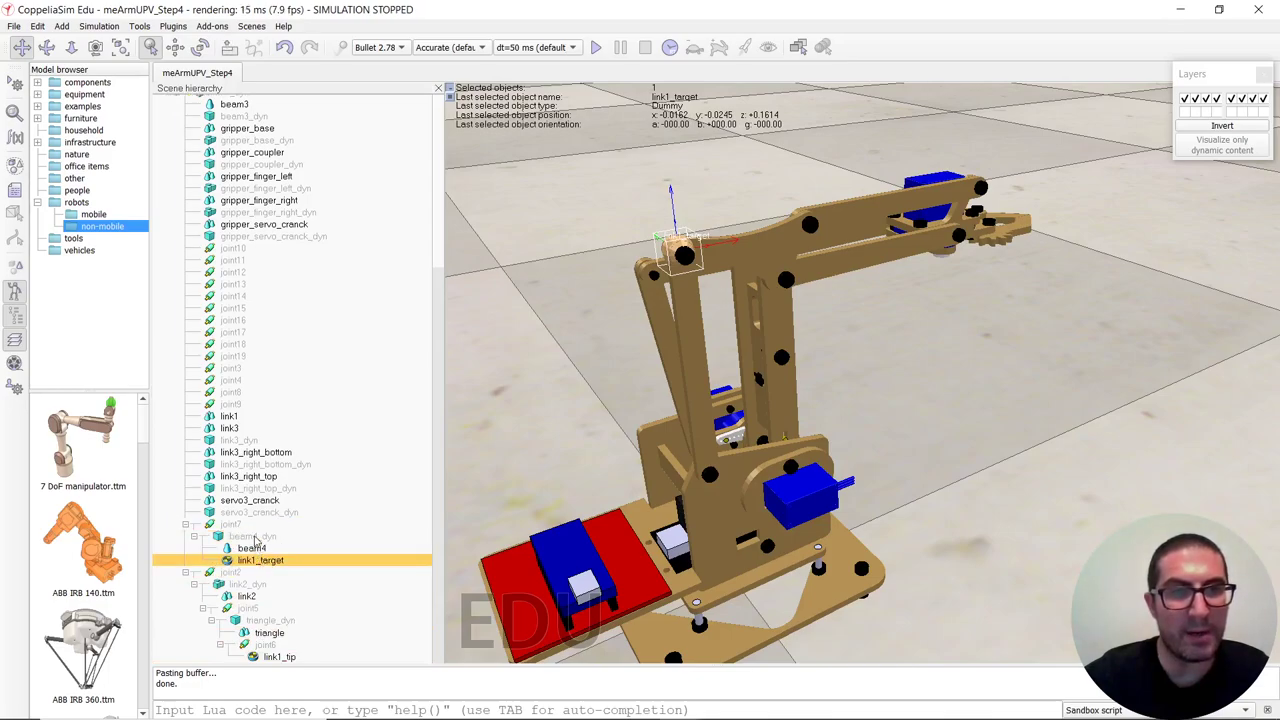
left_click(245, 537)
left_click(240, 561)
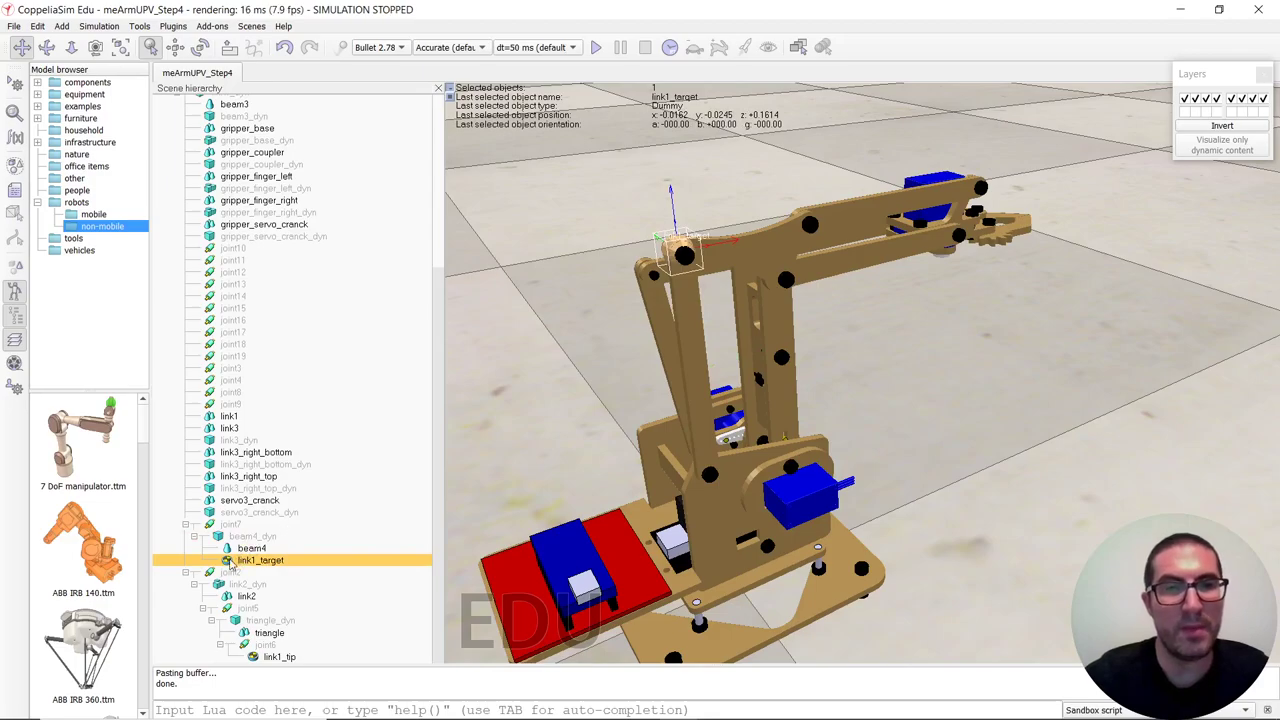
Step: Set the object size of the link1_target dummy to 0.0050 m
double_click(229, 561)
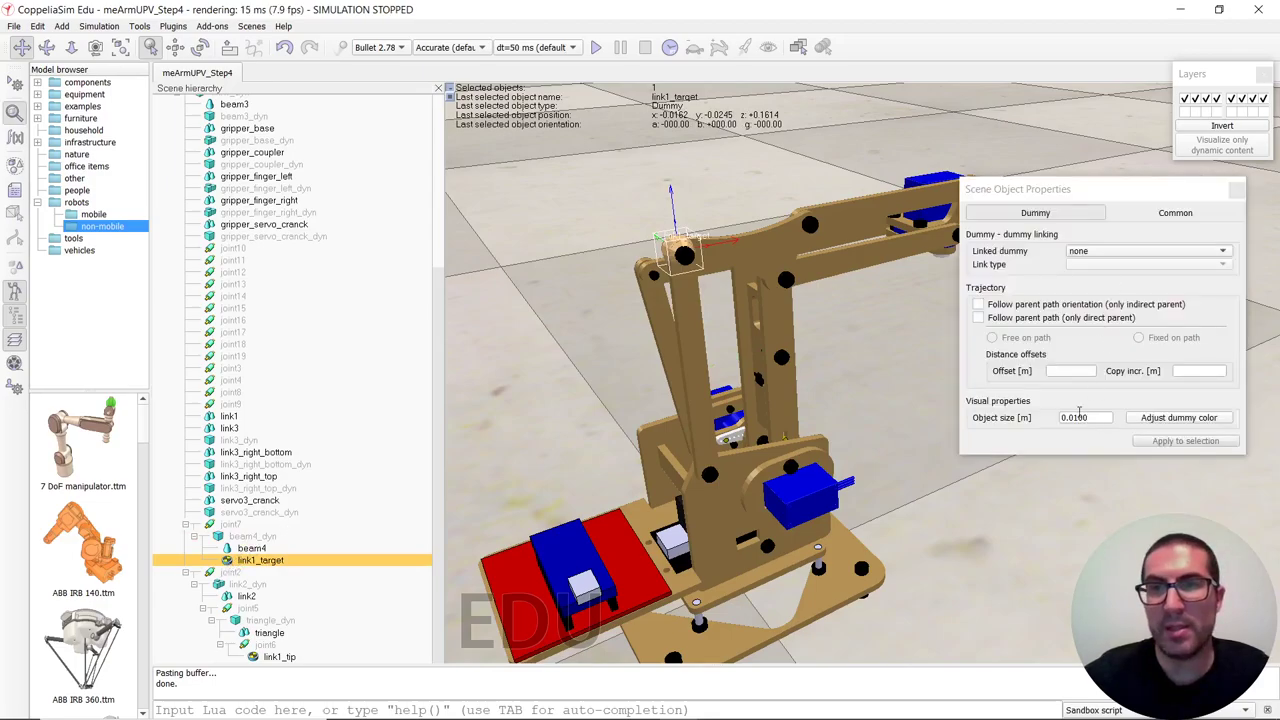
left_click_drag(1074, 417, 1084, 417)
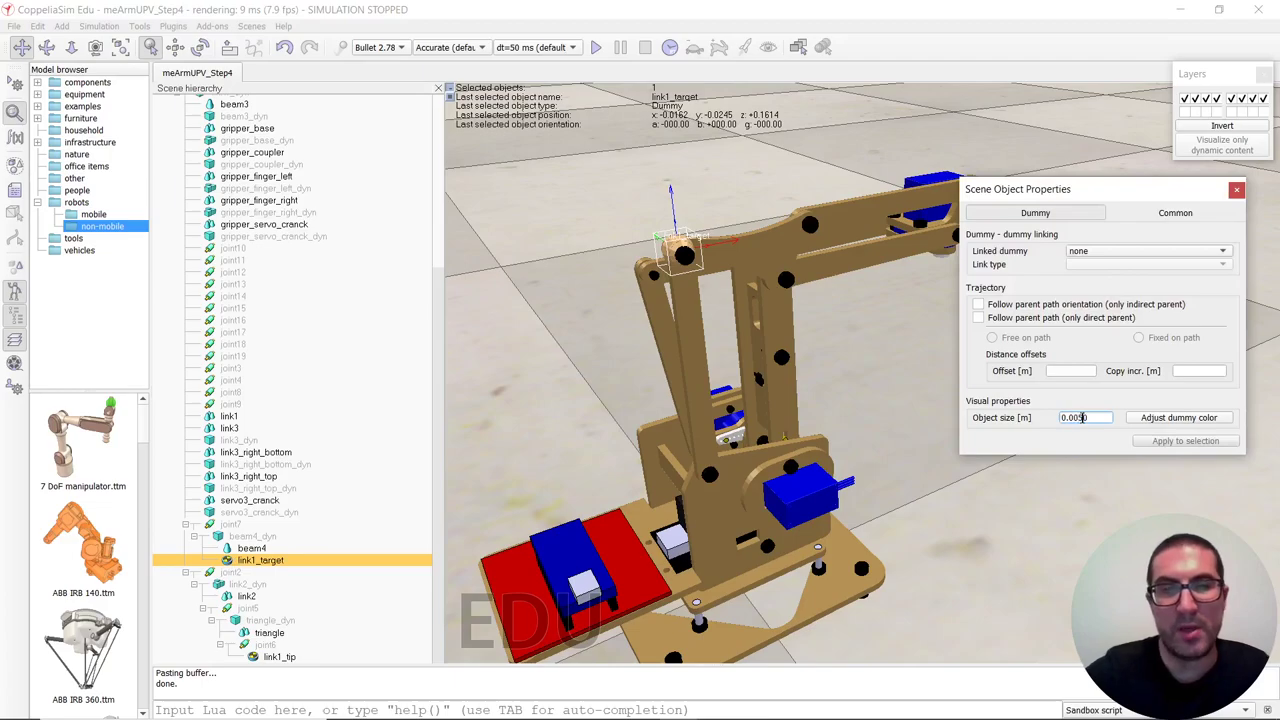
key("Return")
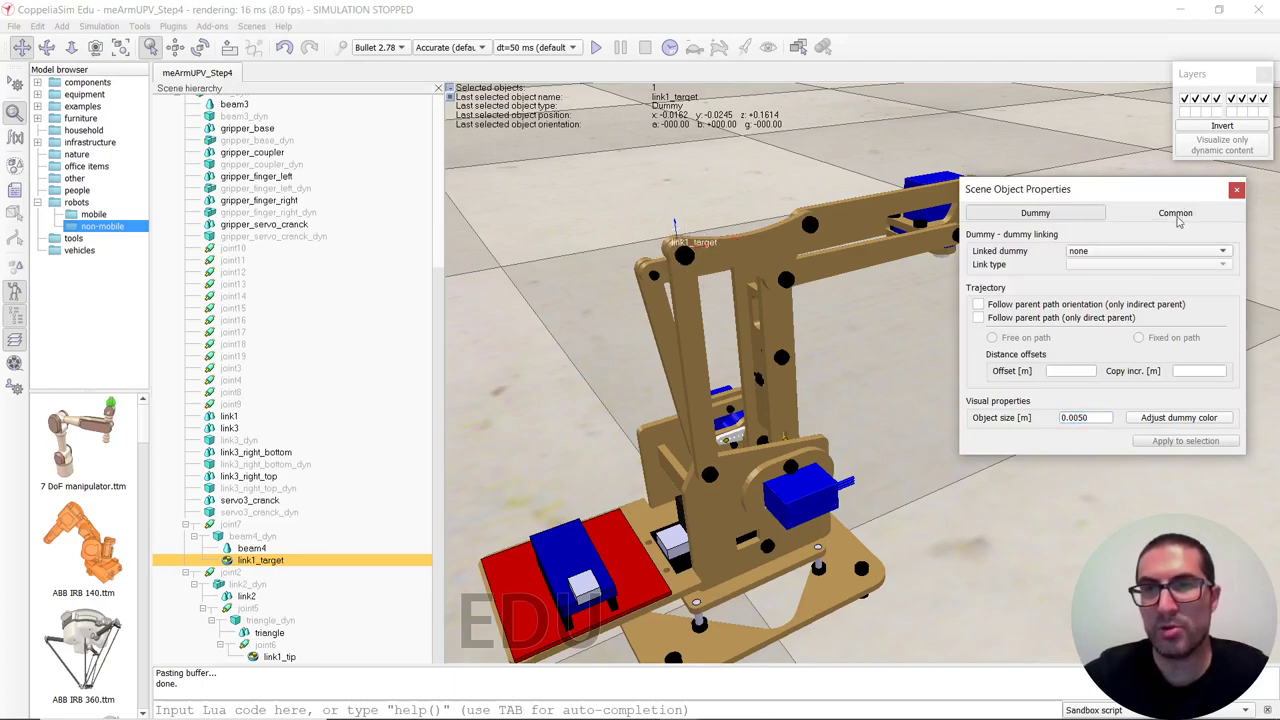
Step: Assign link1_target only to the third camera visibility layer of the second row, and select link1_tip
left_click(1176, 216)
left_click(1120, 370)
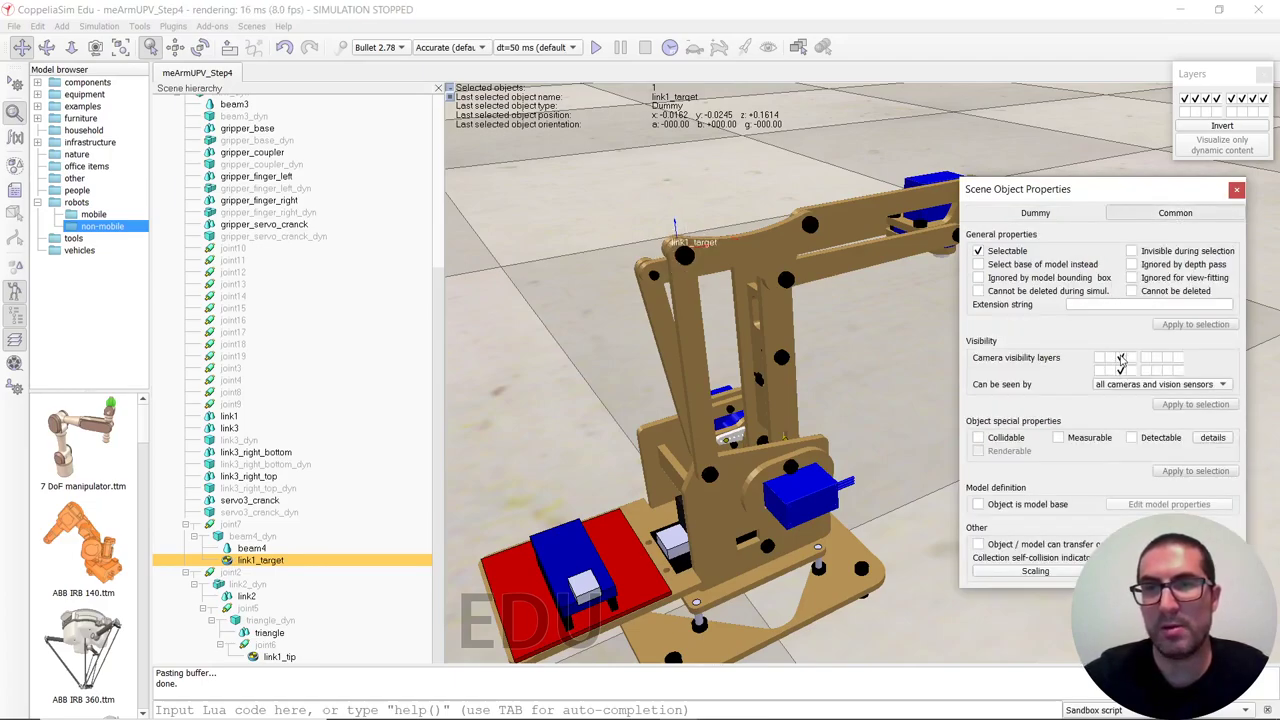
left_click(1120, 357)
left_click(268, 657)
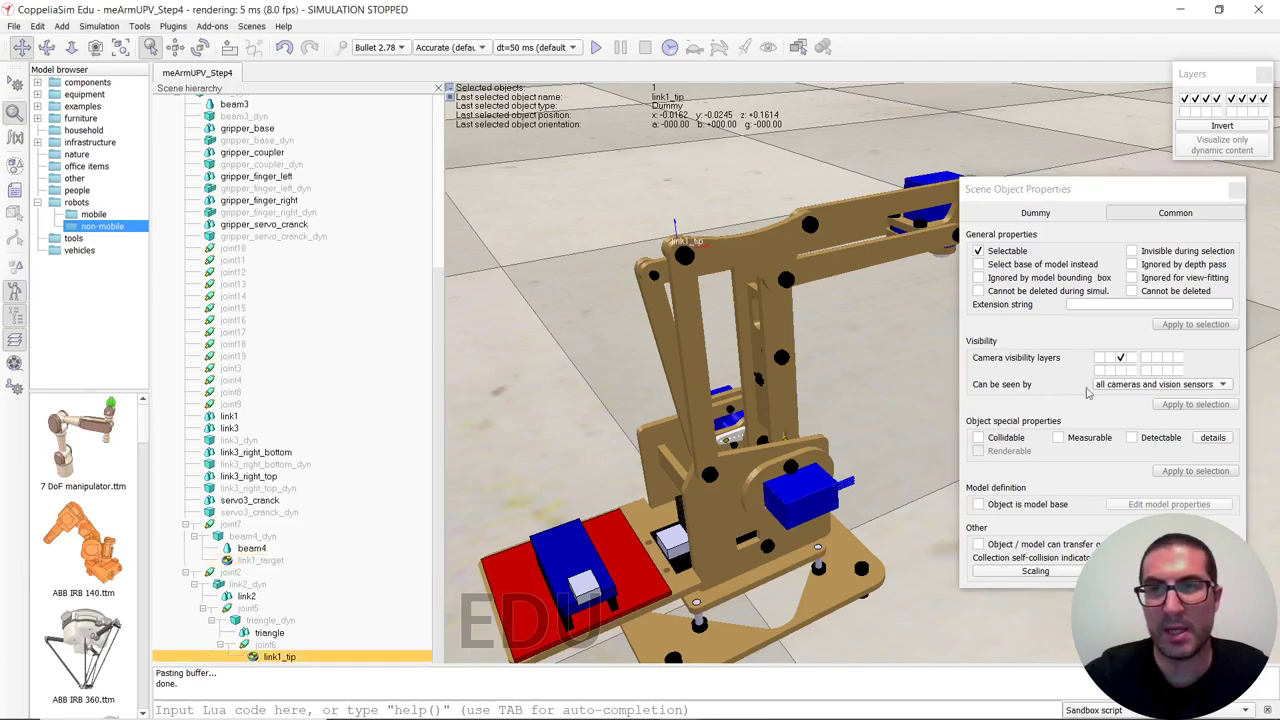
Step: Link the link1_tip dummy to link1_target with the link type "Dynamics, overlap constraint"
left_click(1035, 213)
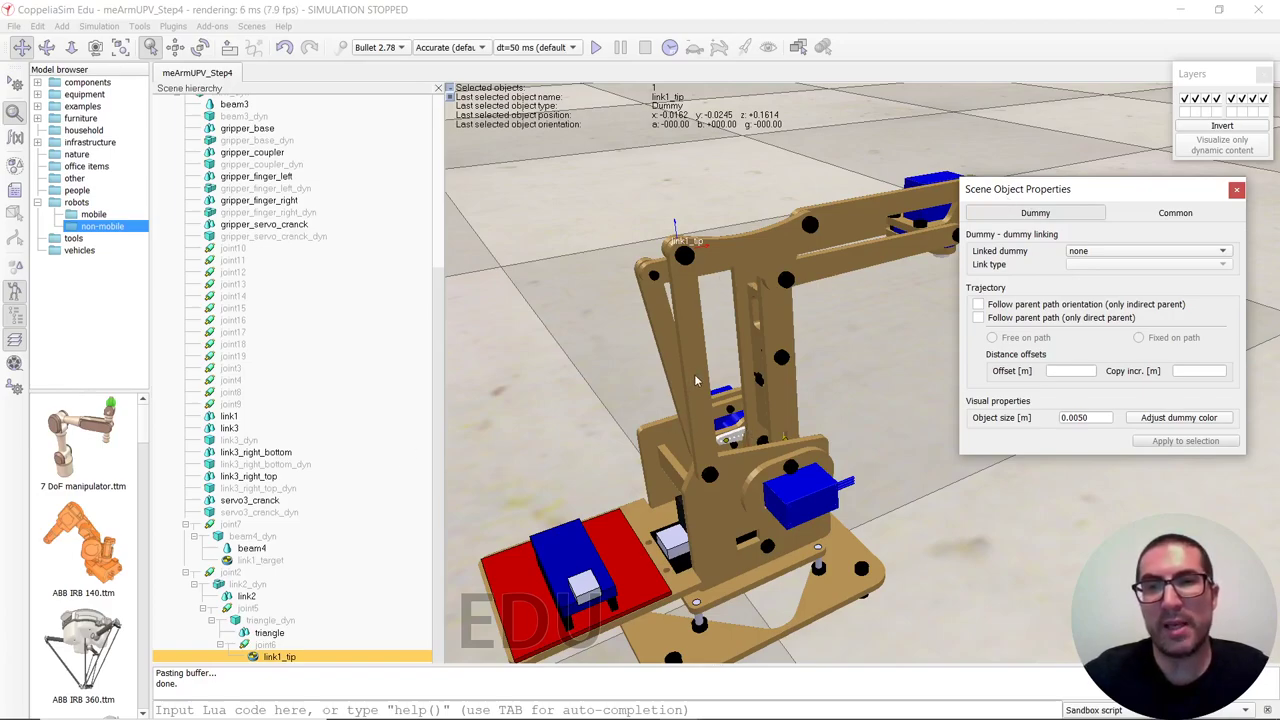
left_click(1106, 254)
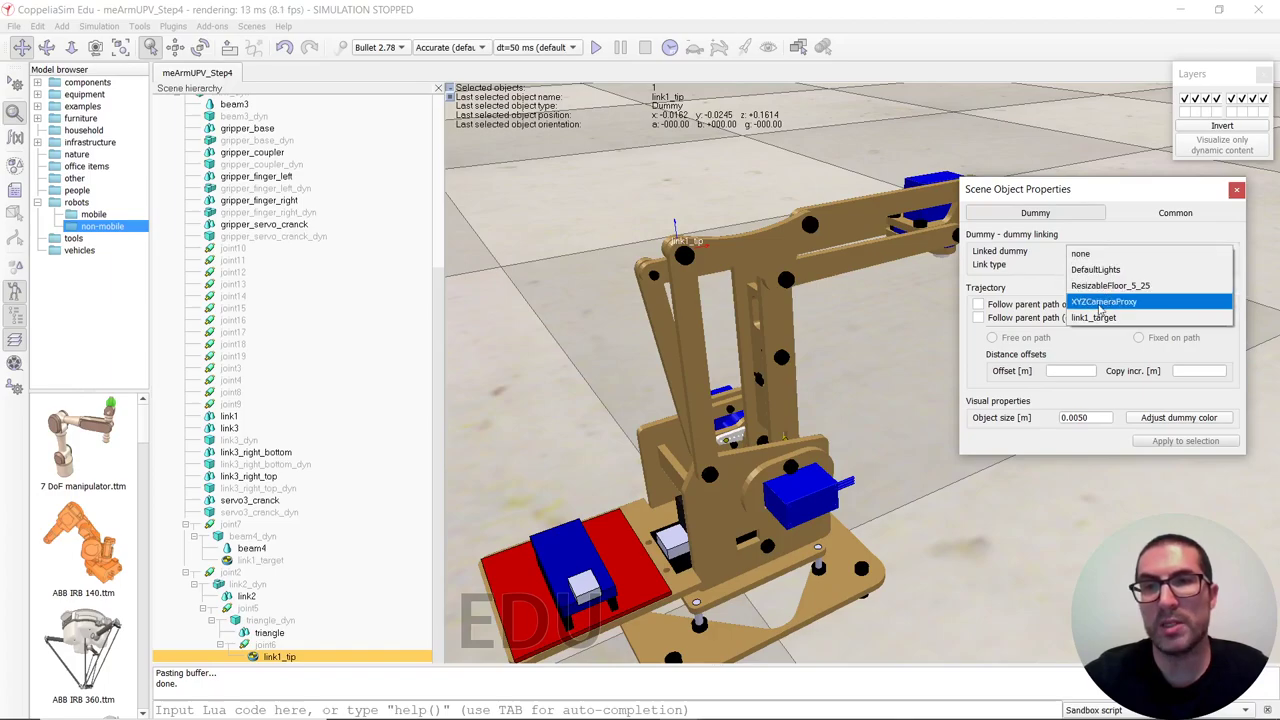
left_click(1101, 318)
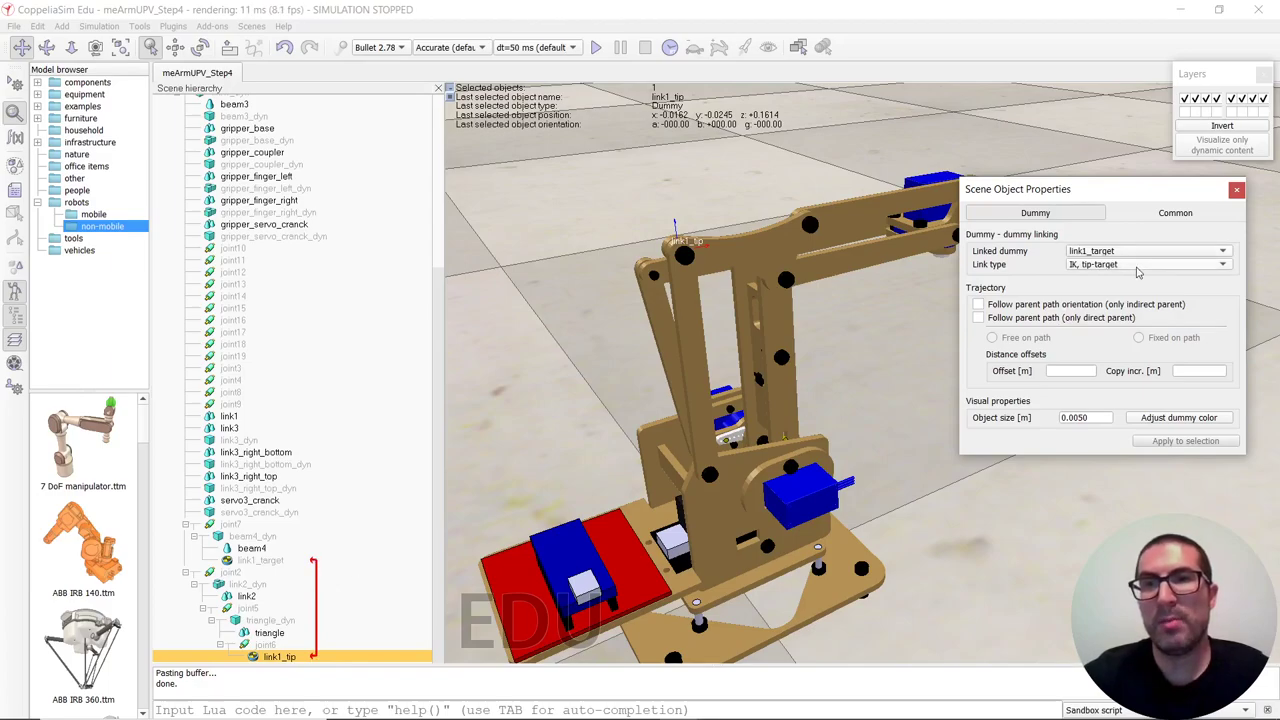
left_click(1080, 265)
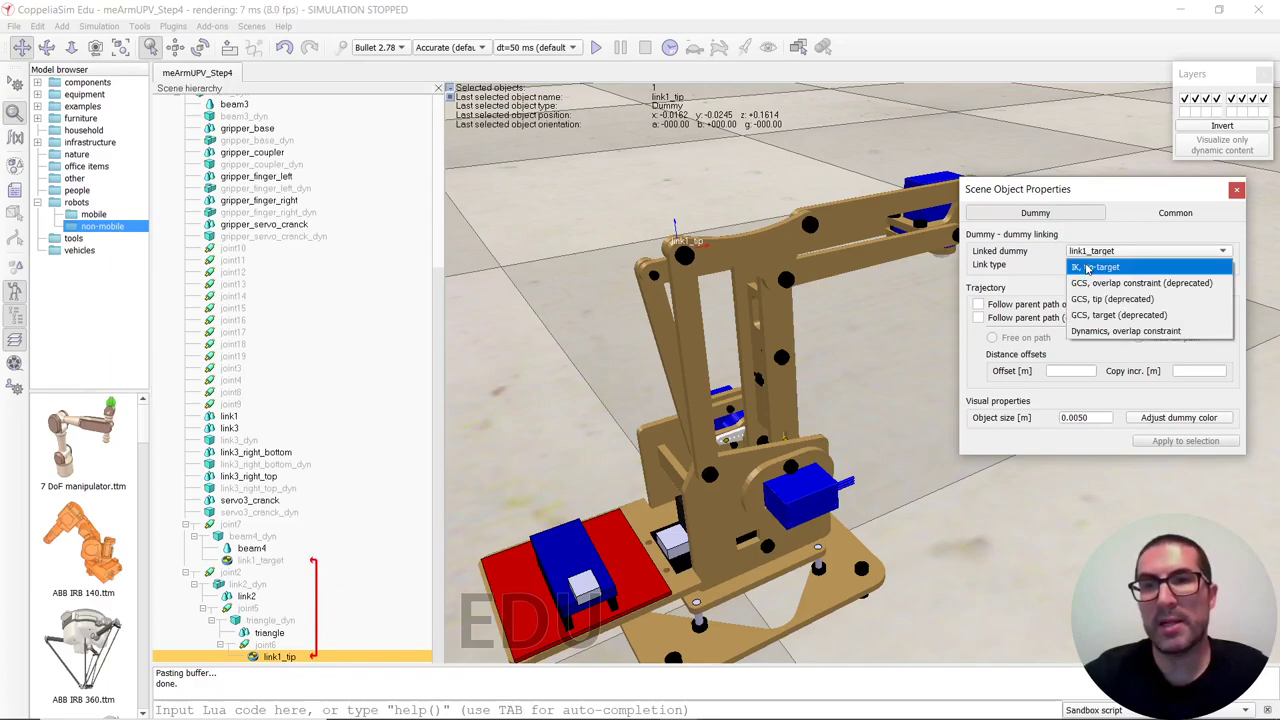
left_click(1162, 332)
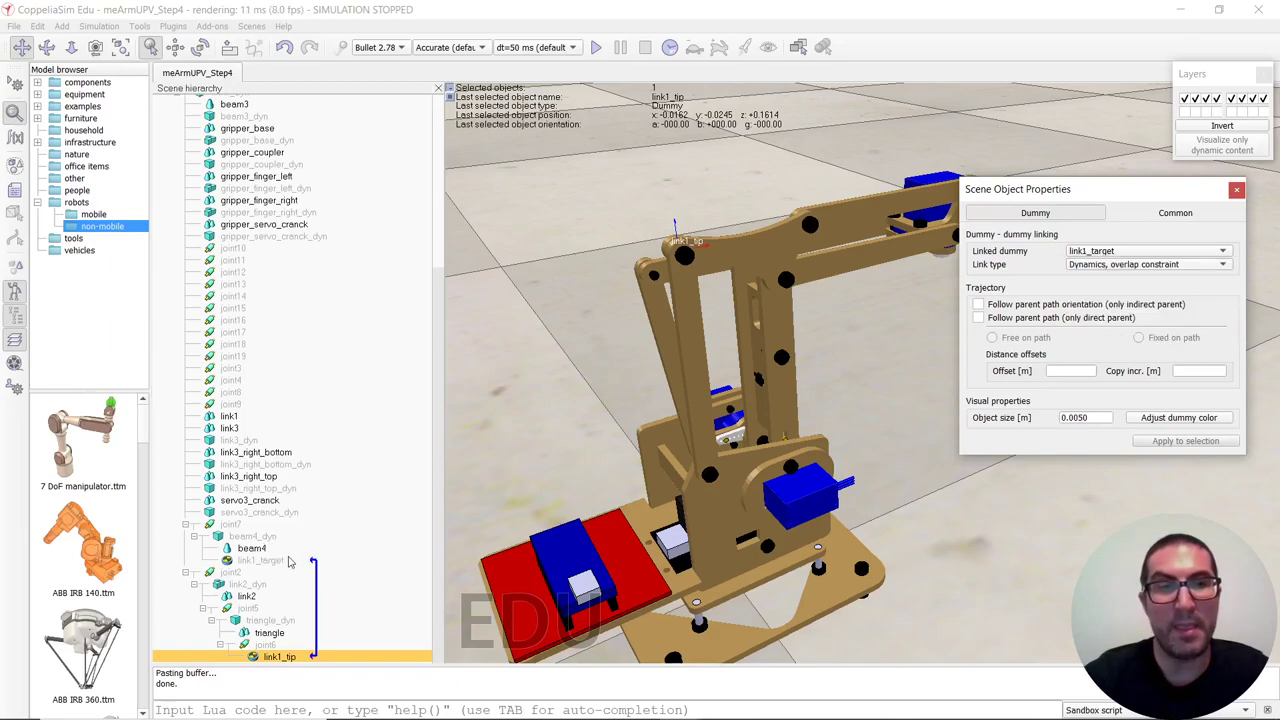
left_click(1236, 190)
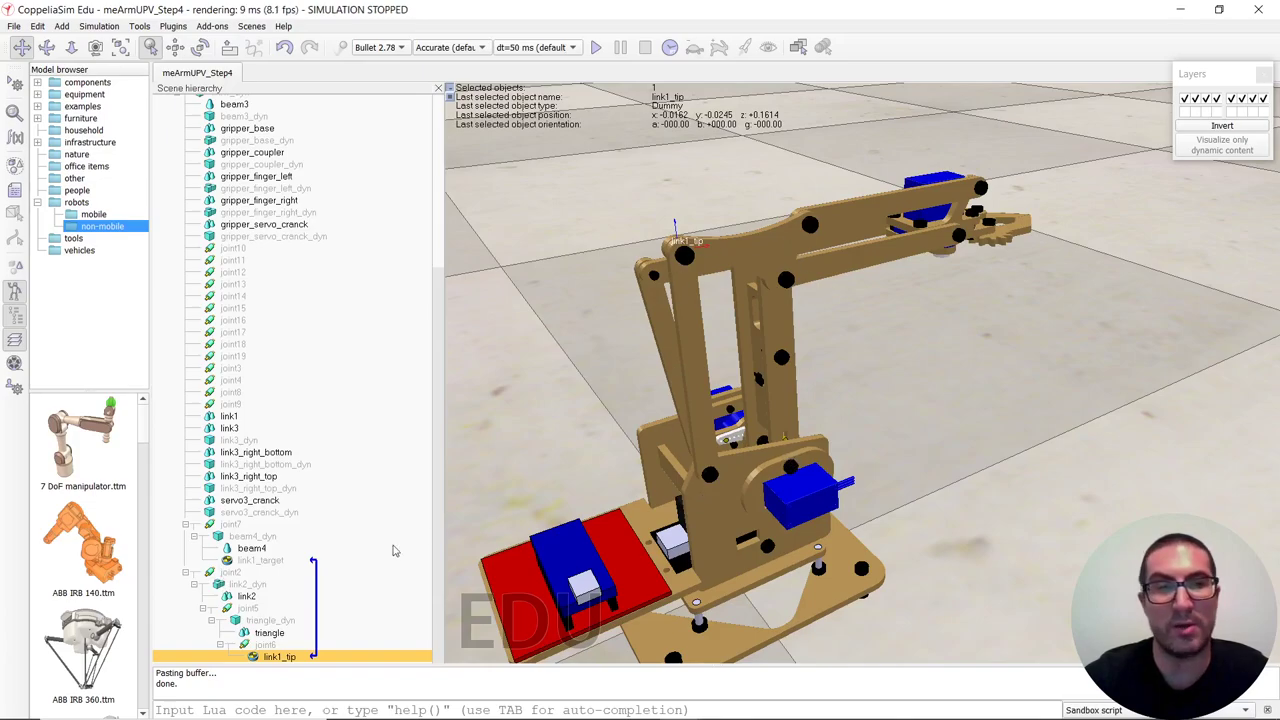
Step: Examine the closed chain from joint2 through link2_dyn, joint5, triangle_dyn, joint6 and link1_tip, then link1_target back through beam4_dyn to joint7
left_click(229, 573)
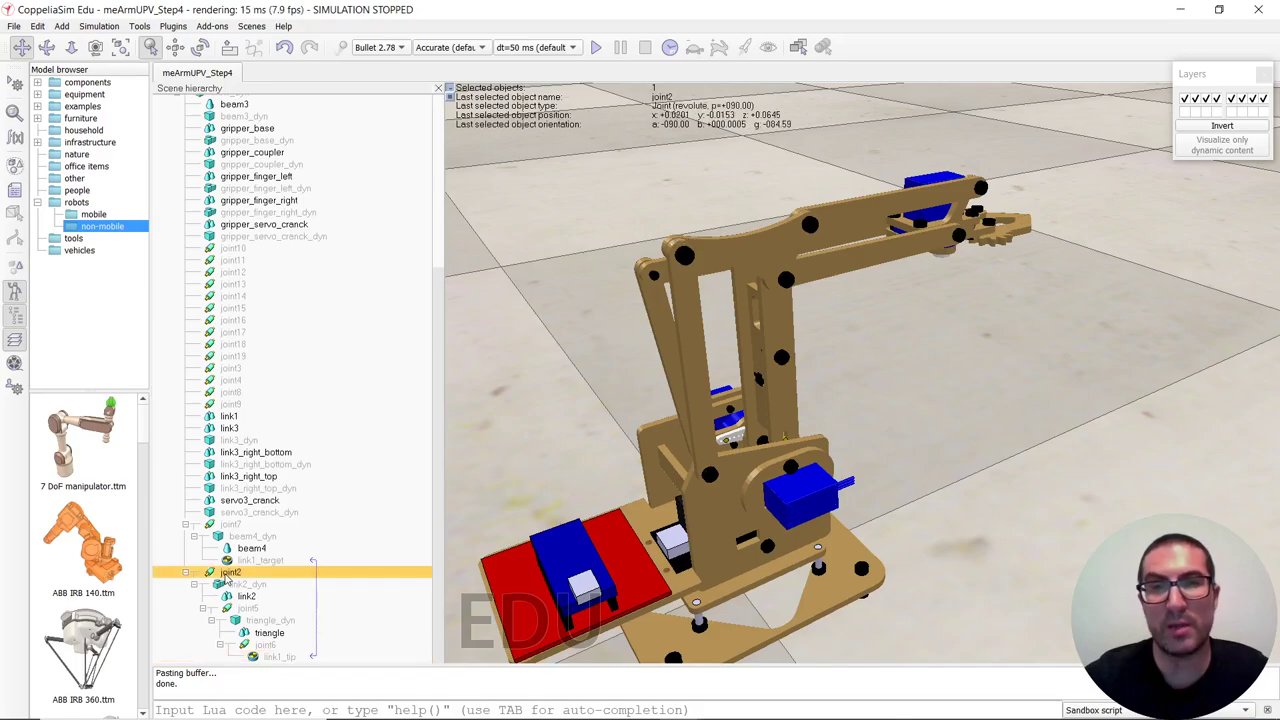
middle_click_drag(724, 500, 890, 490)
left_click(247, 584)
middle_click_drag(660, 494, 470, 512)
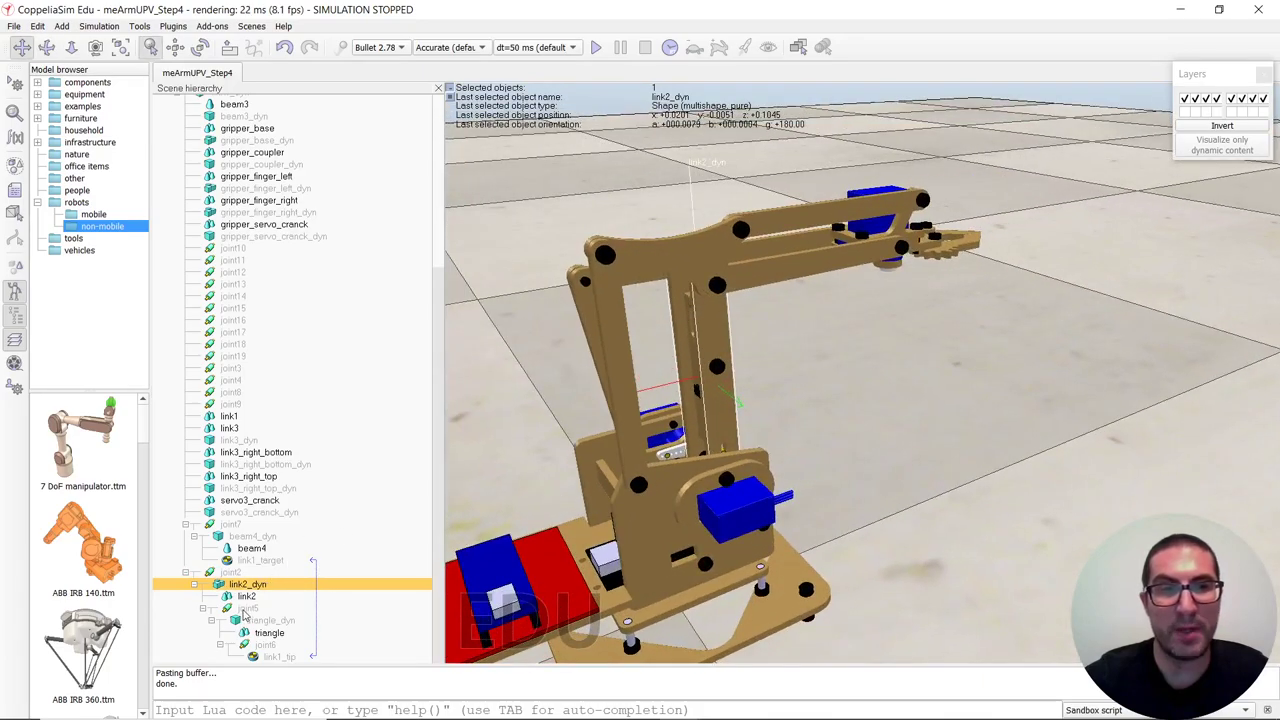
left_click(243, 608)
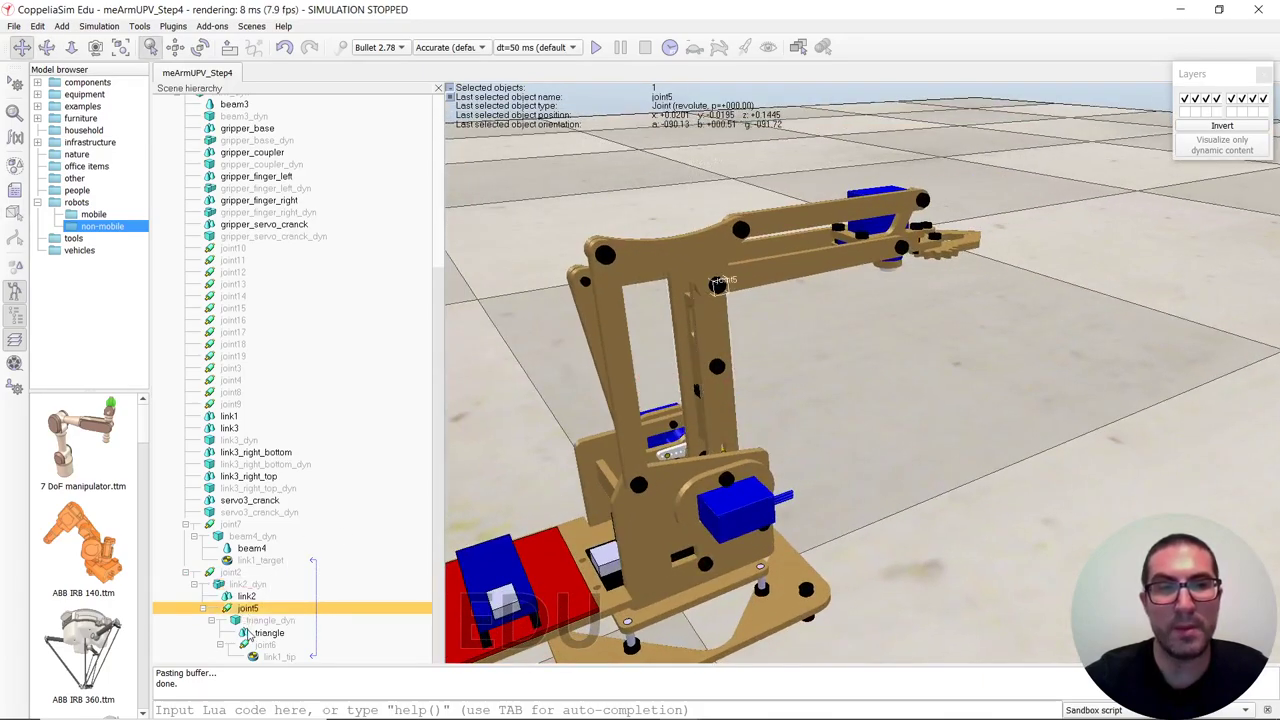
left_click(249, 621)
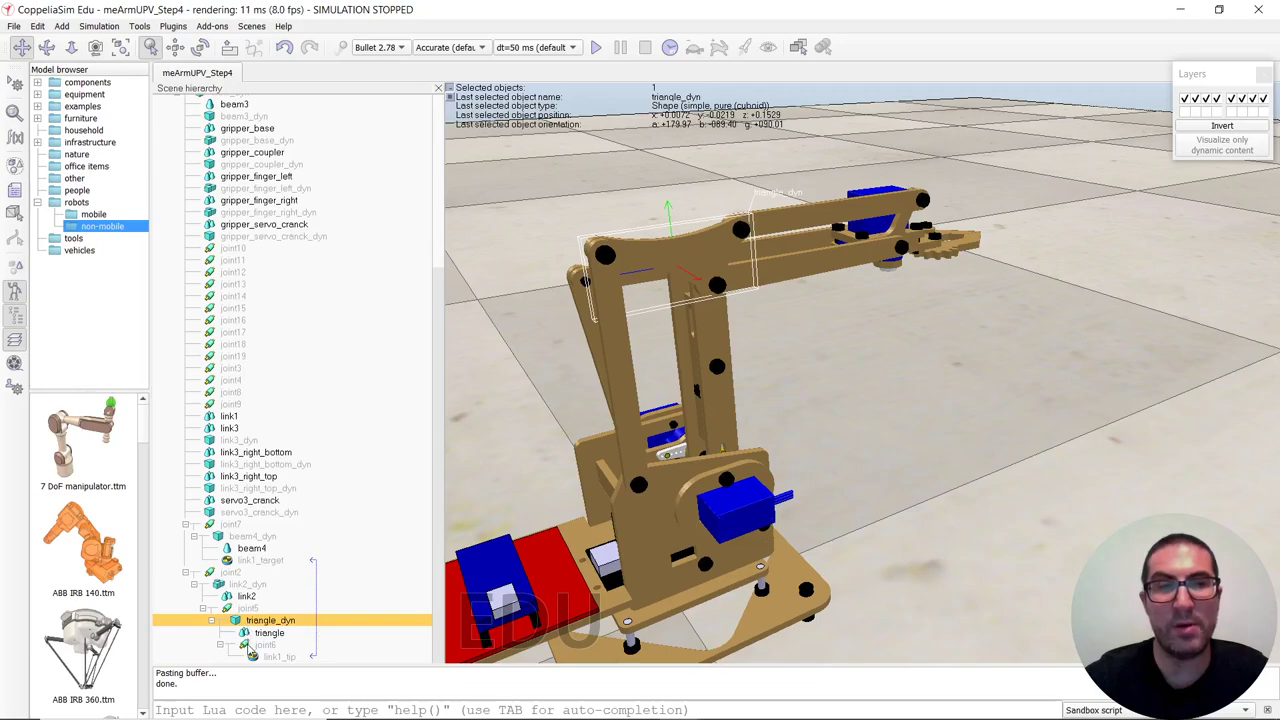
left_click(251, 645)
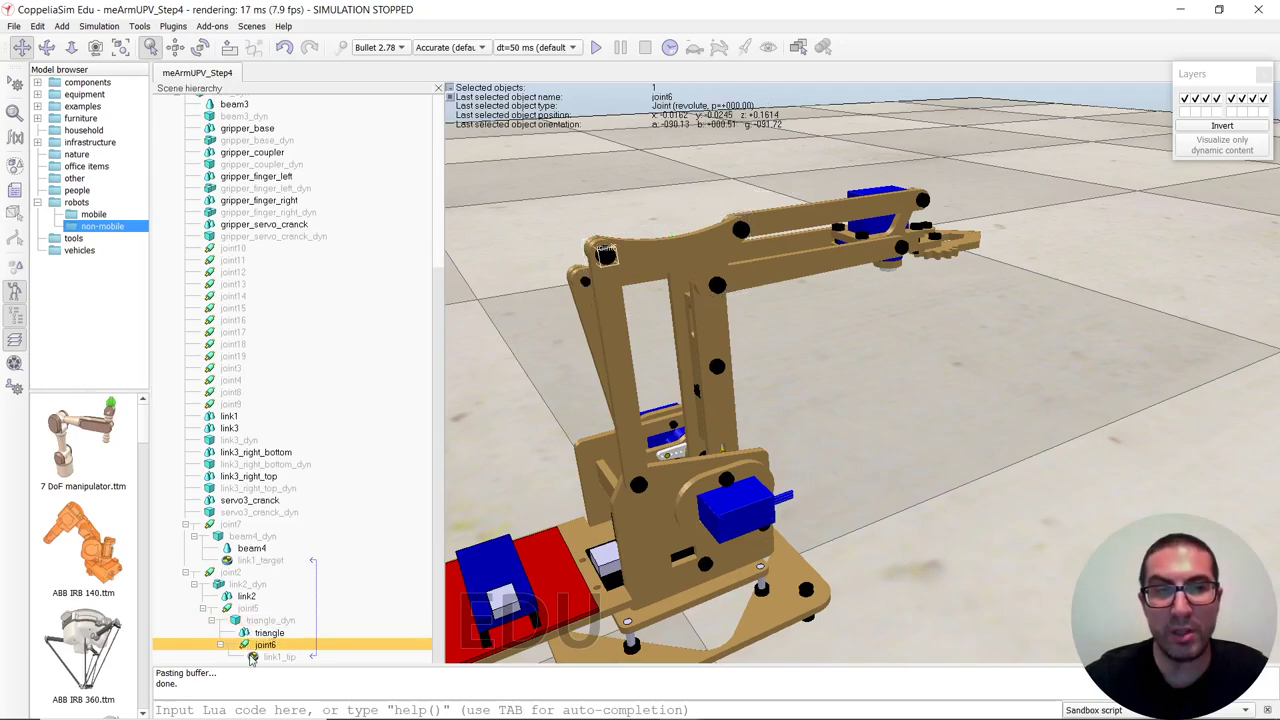
left_click(255, 657)
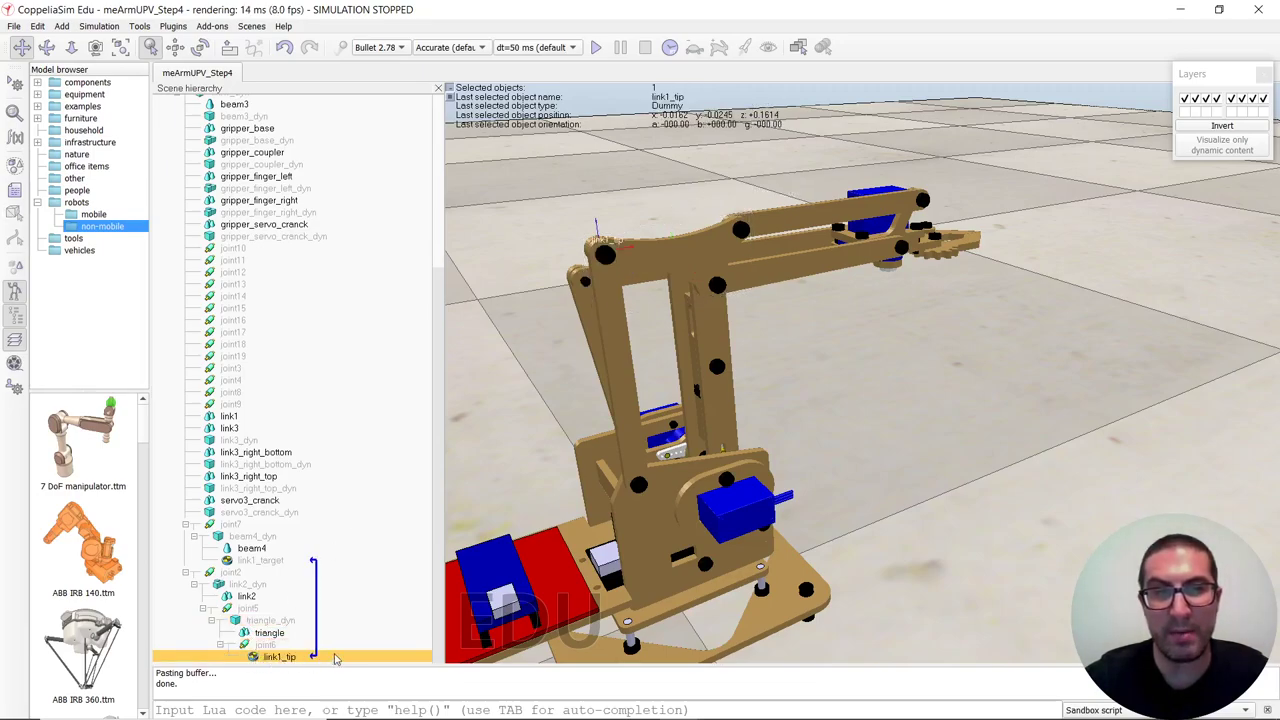
left_click(266, 561)
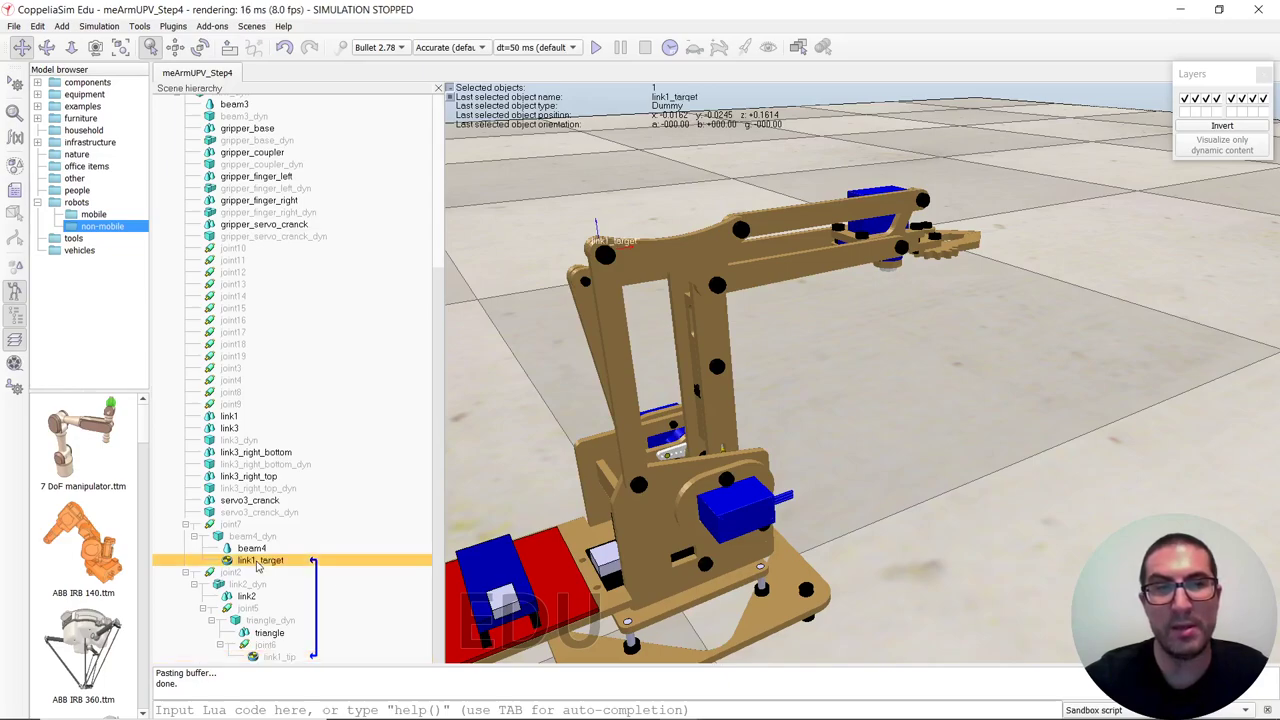
left_click(229, 538)
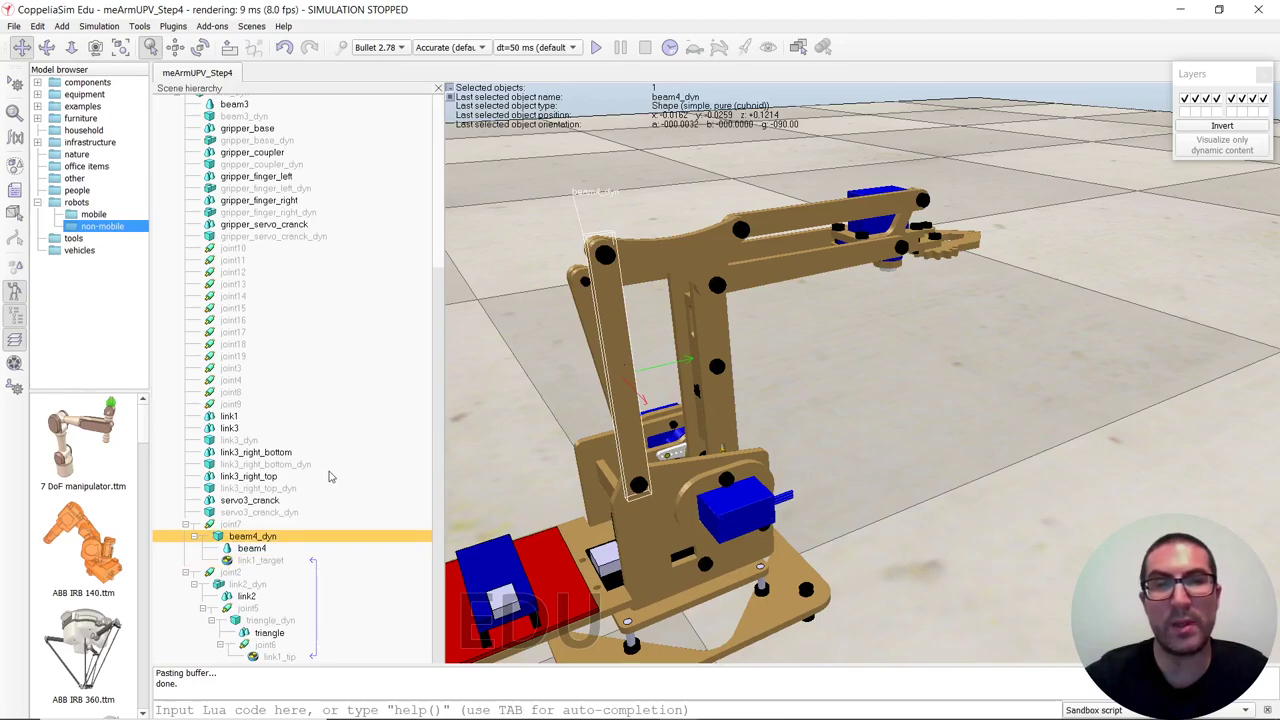
left_click(229, 525)
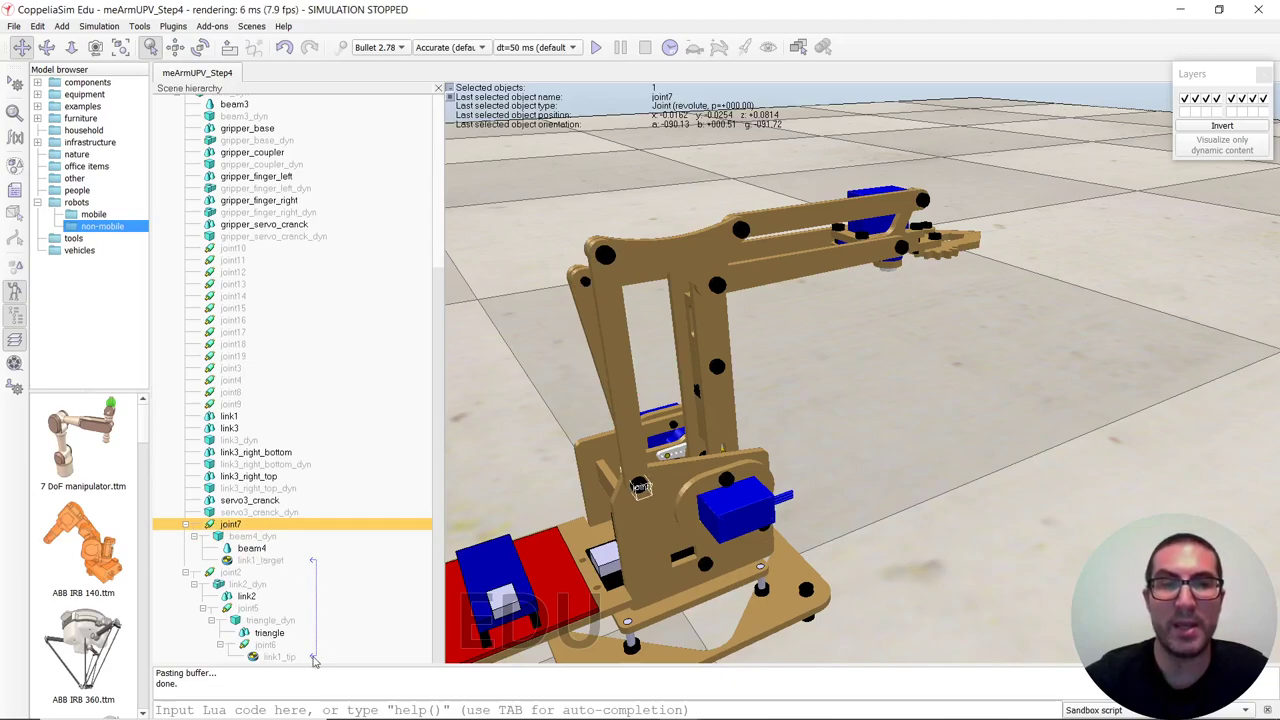
Step: Review the properties of joint6 and link1_tip, and inspect how beam4_dyn sits in the linkage
left_click(257, 647)
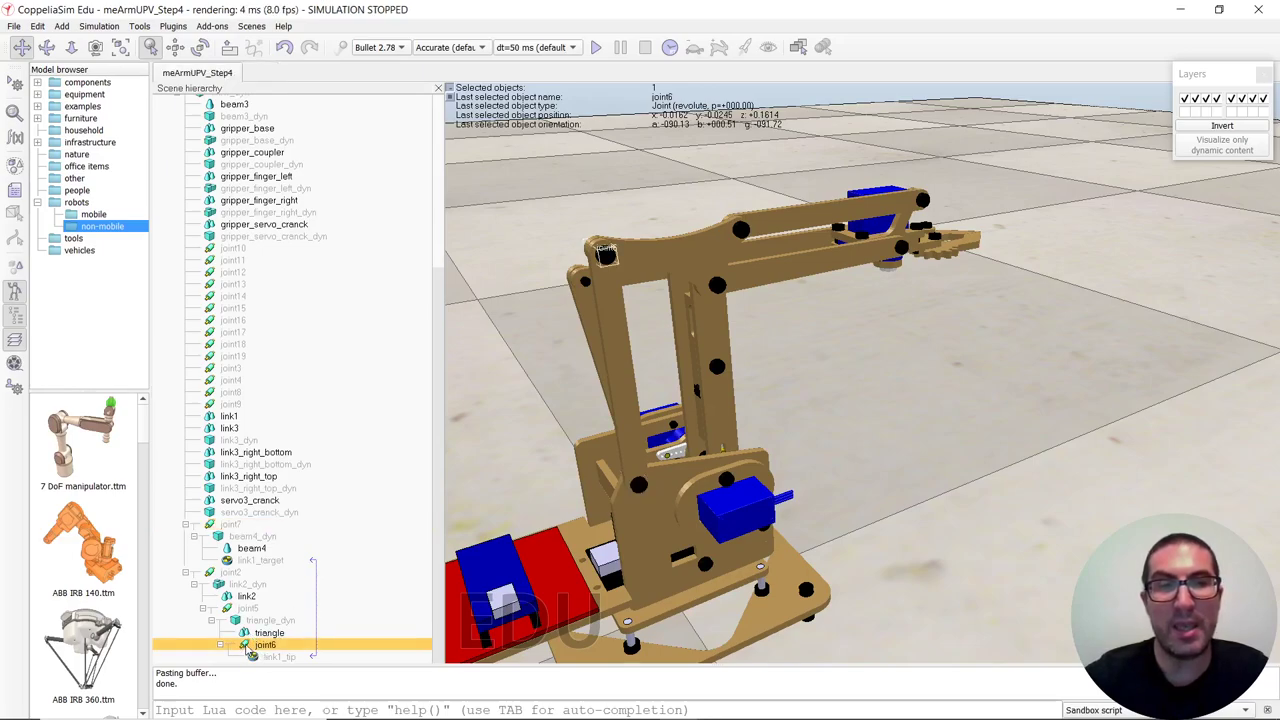
double_click(245, 646)
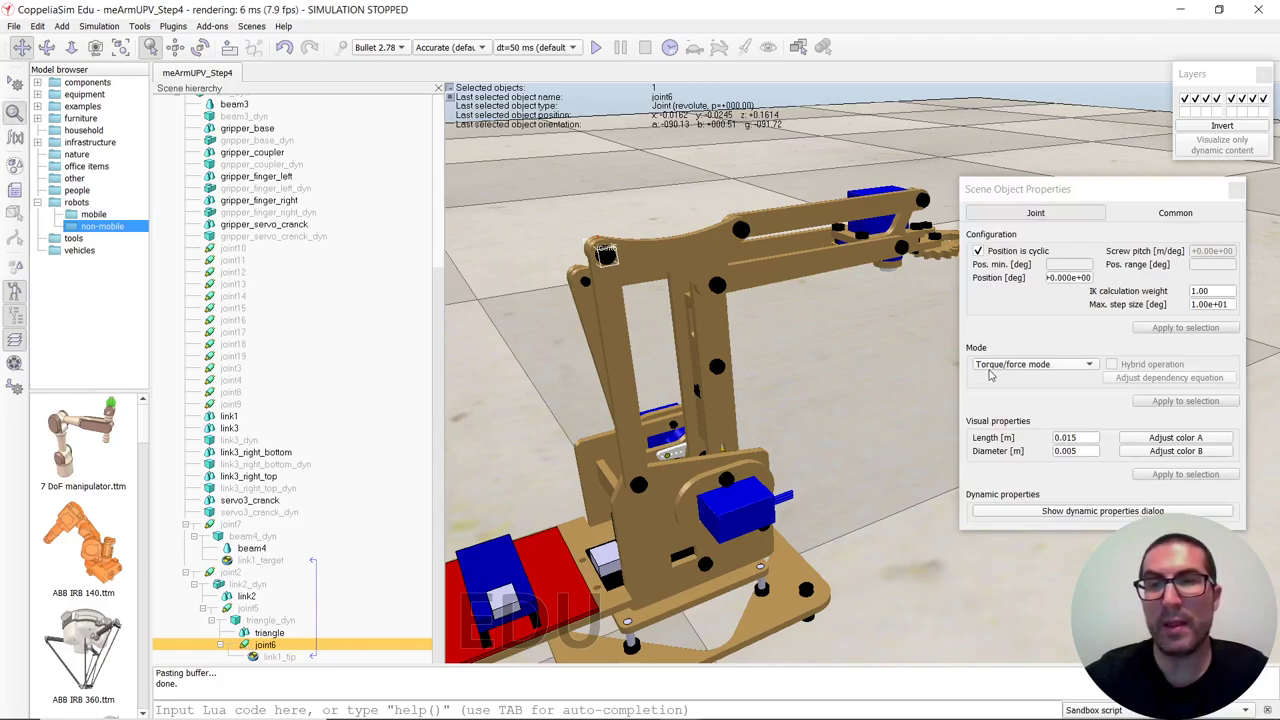
left_click(268, 658)
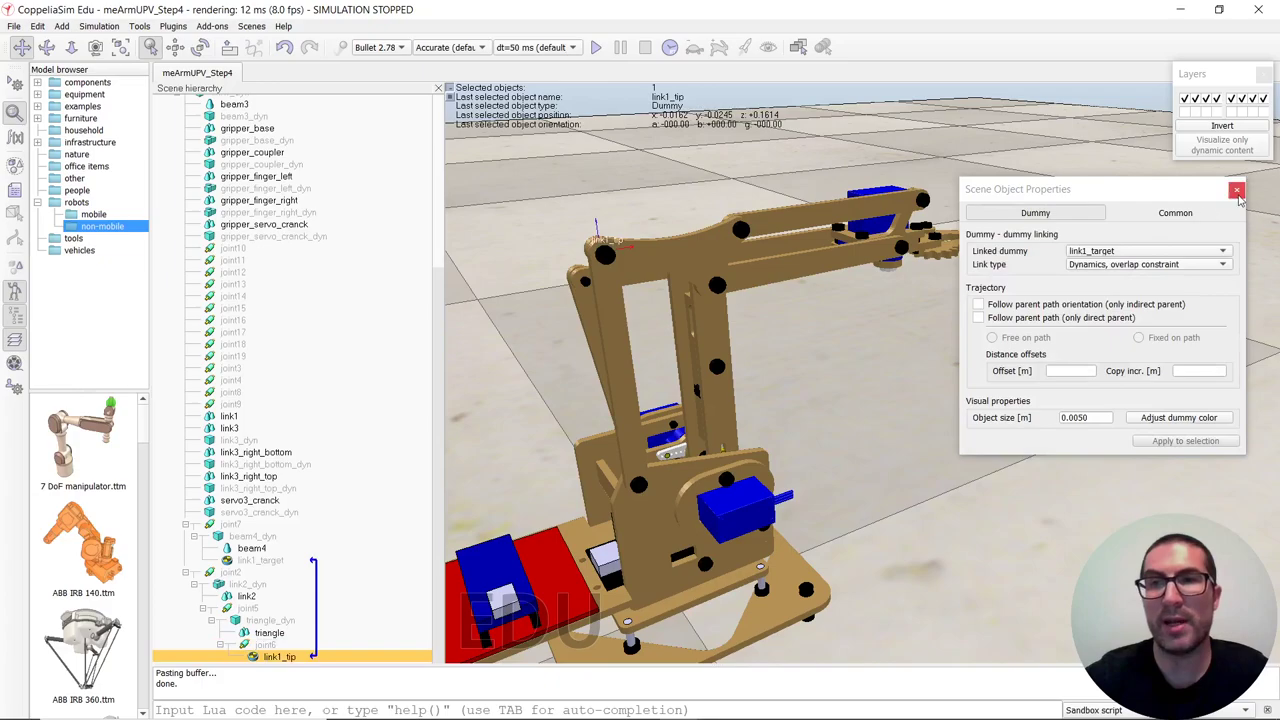
left_click(1237, 189)
left_click_drag(320, 645, 248, 566)
left_click_drag(241, 650, 241, 650)
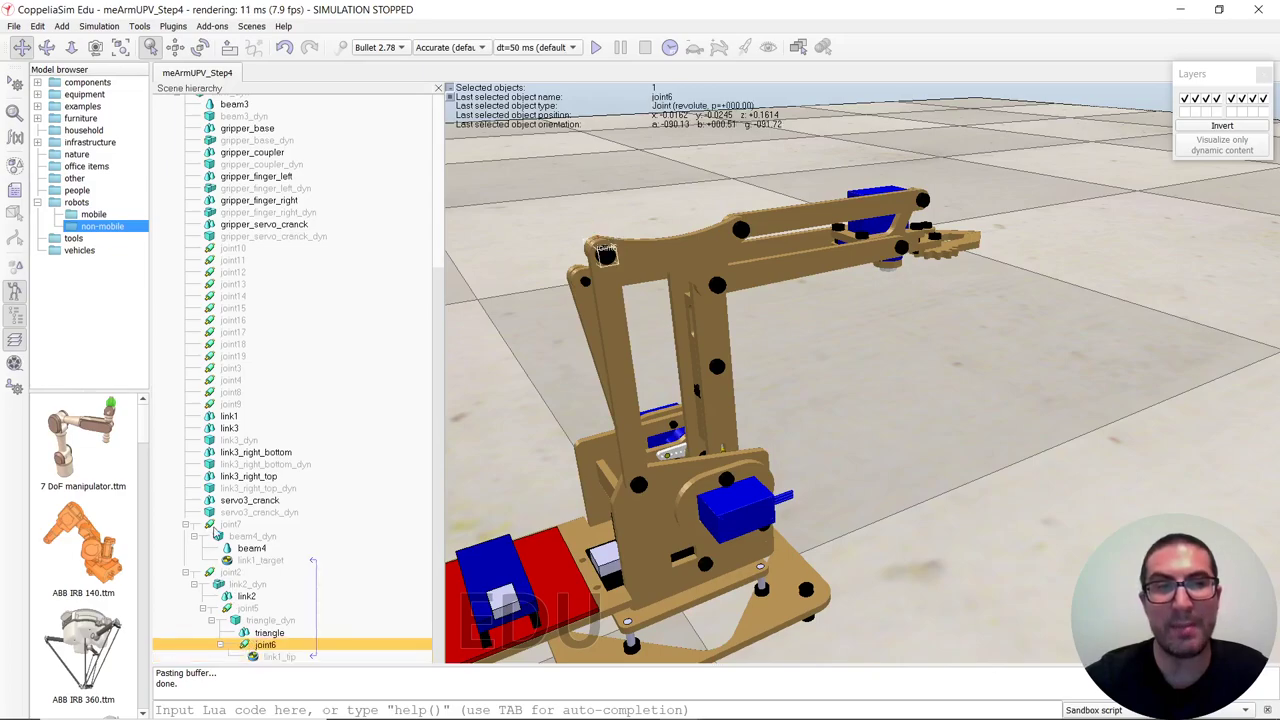
left_click(222, 537)
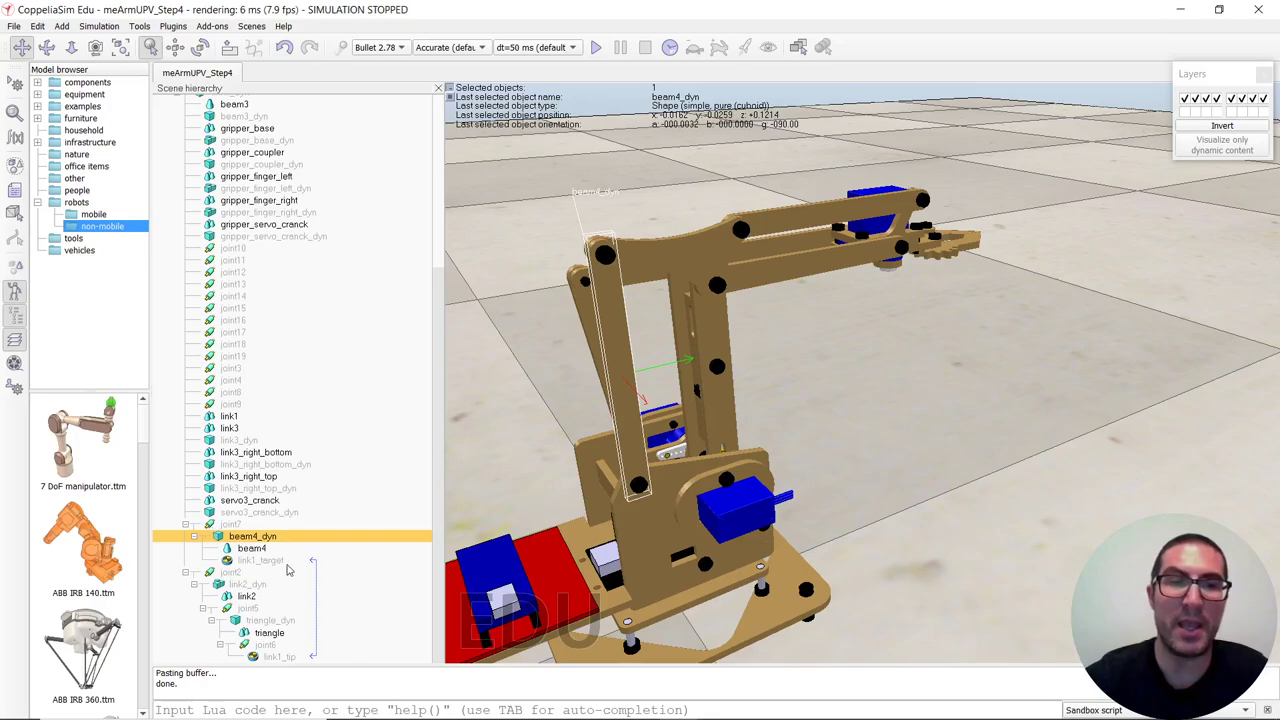
left_click_drag(688, 463, 753, 436)
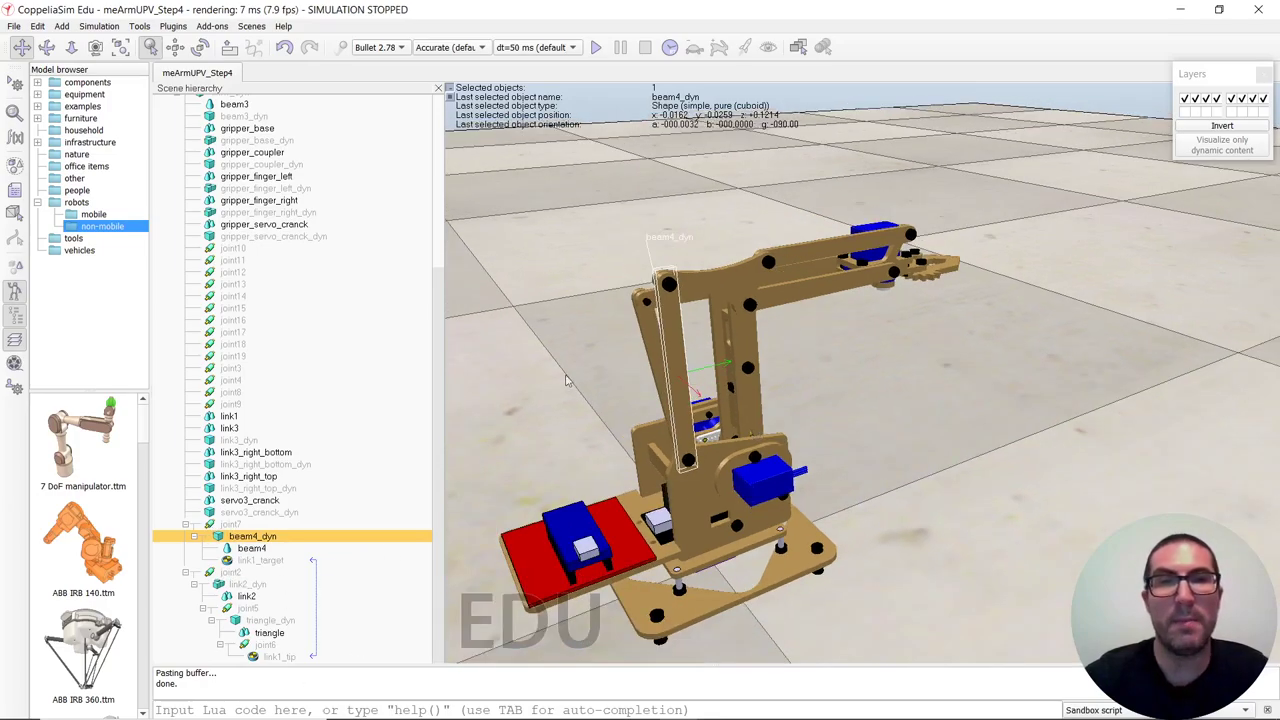
Step: Open the child script of base_dyn and duplicate the onQ1Change function directly below the original
scroll(284, 267, "up", 6)
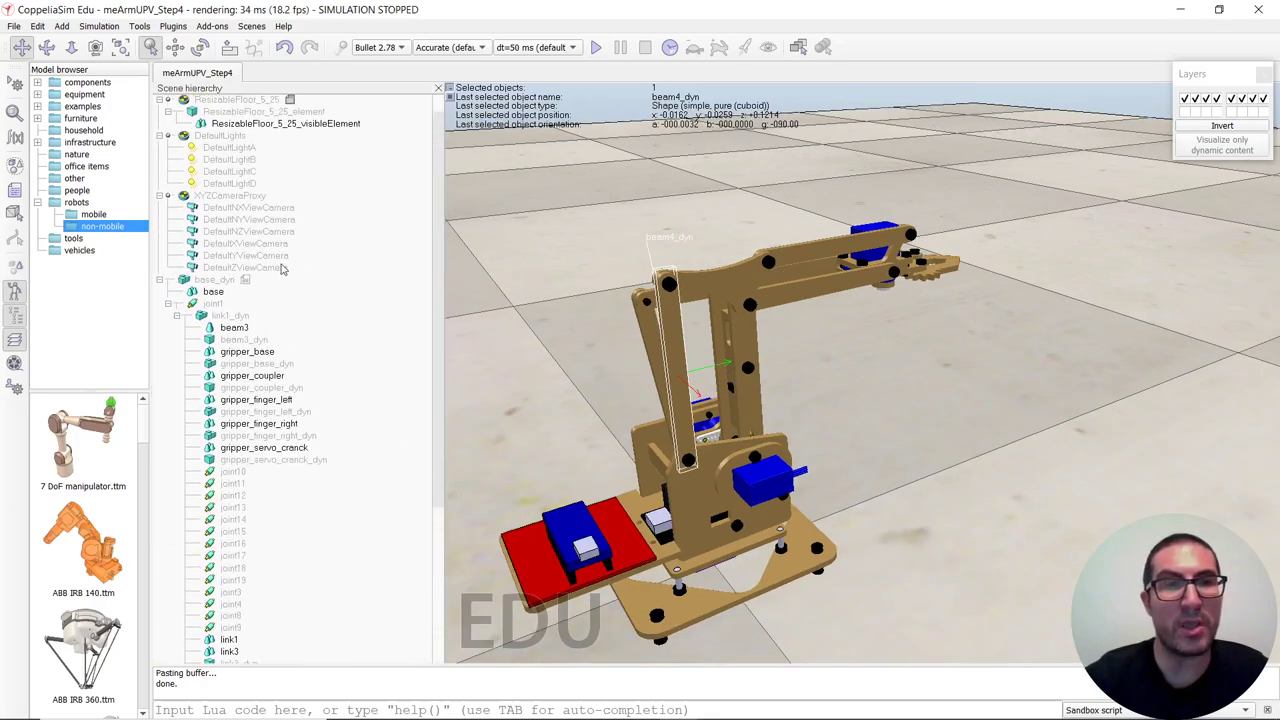
double_click(245, 280)
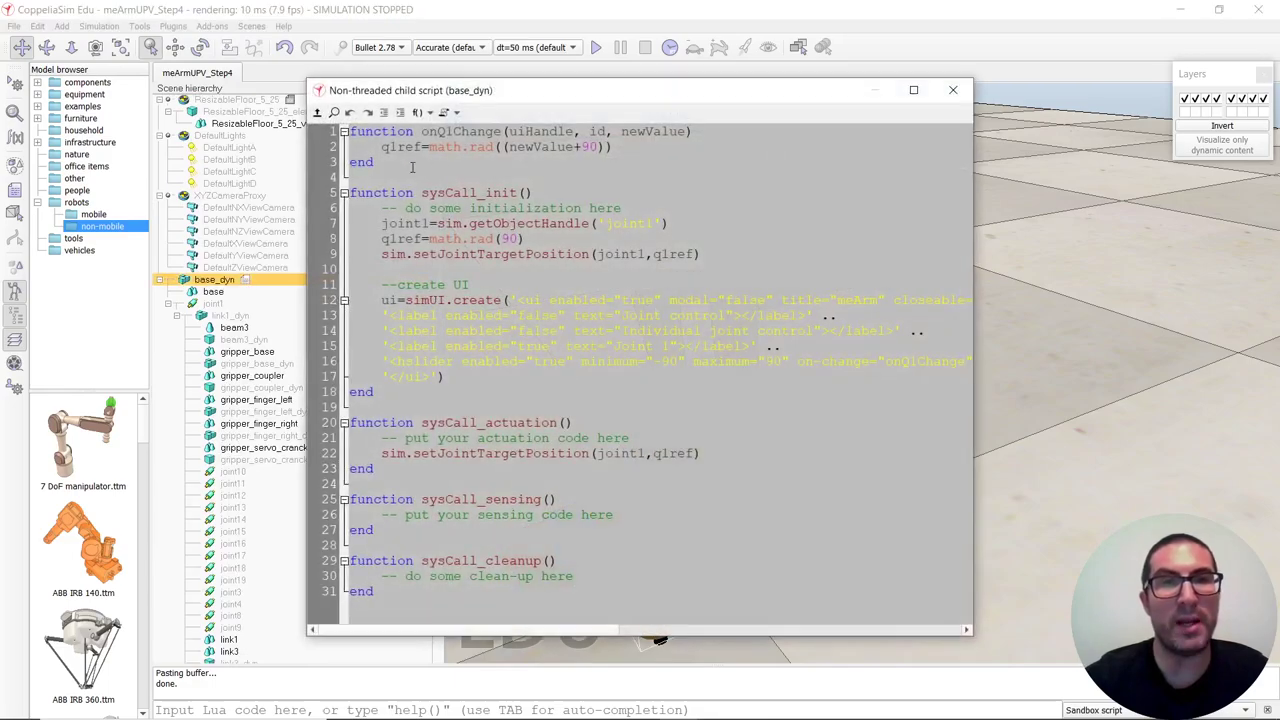
left_click_drag(411, 167, 343, 132)
key("ctrl+c")
left_click(424, 165)
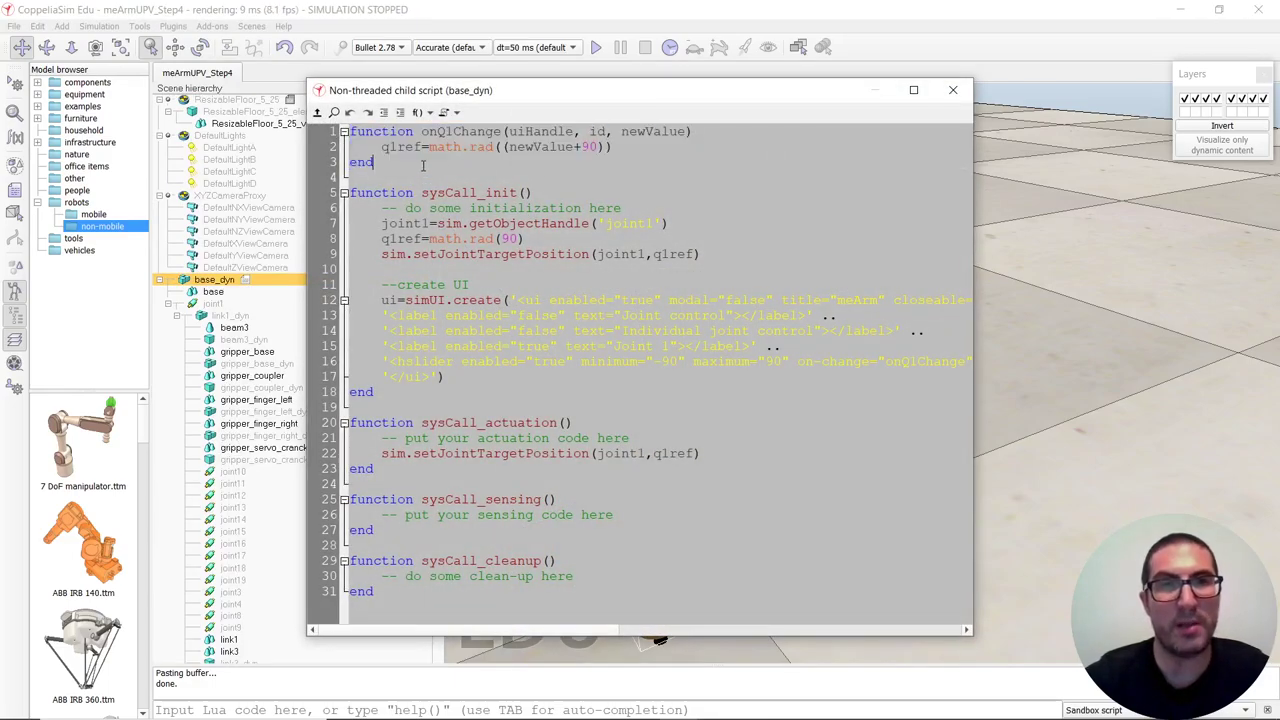
key("Return")
key("Return")
key("ctrl+v")
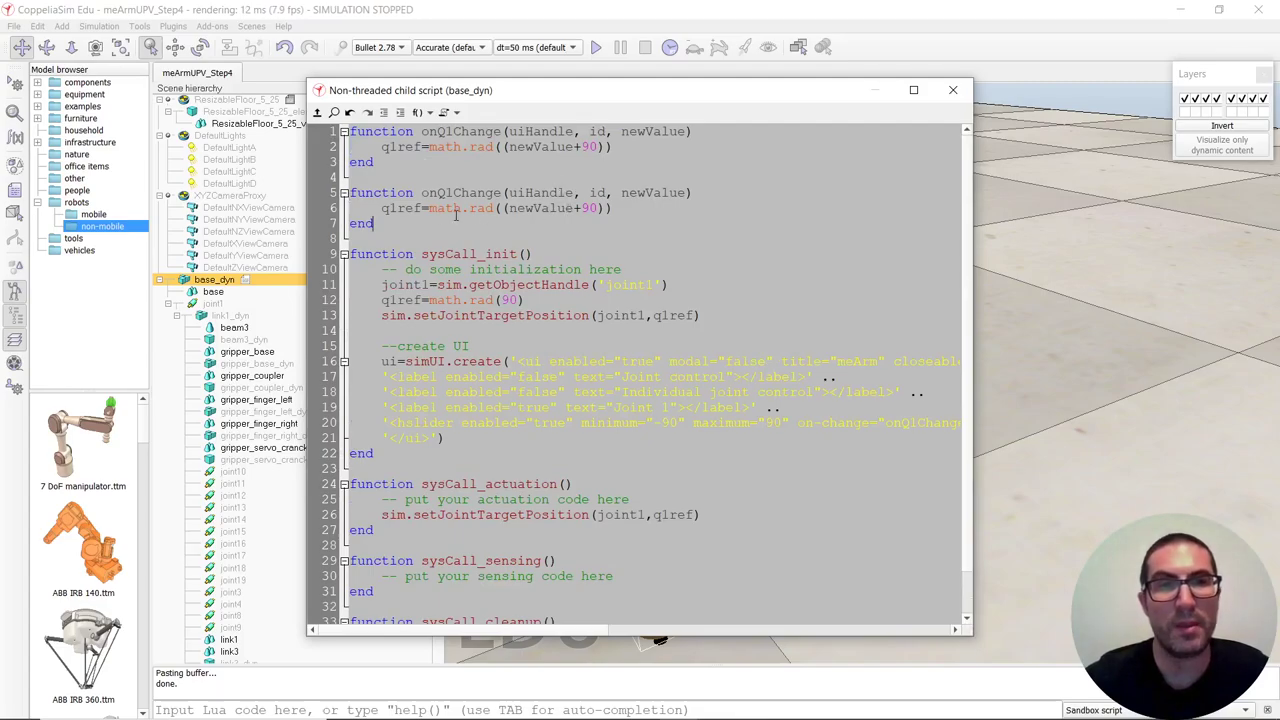
Step: Rename the duplicated function to onQ2Change and its variable to q2ref
left_click(396, 207)
key("BackSpace")
type("2")
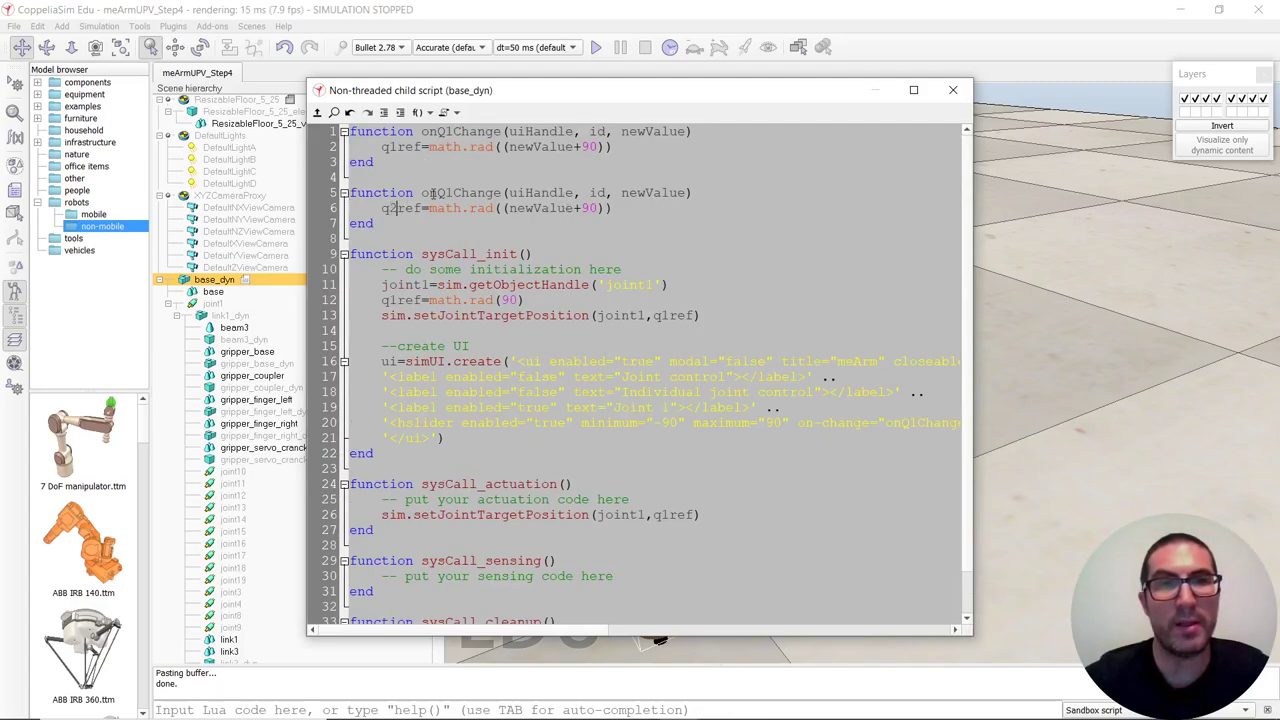
left_click(449, 192)
key("BackSpace")
type("2")
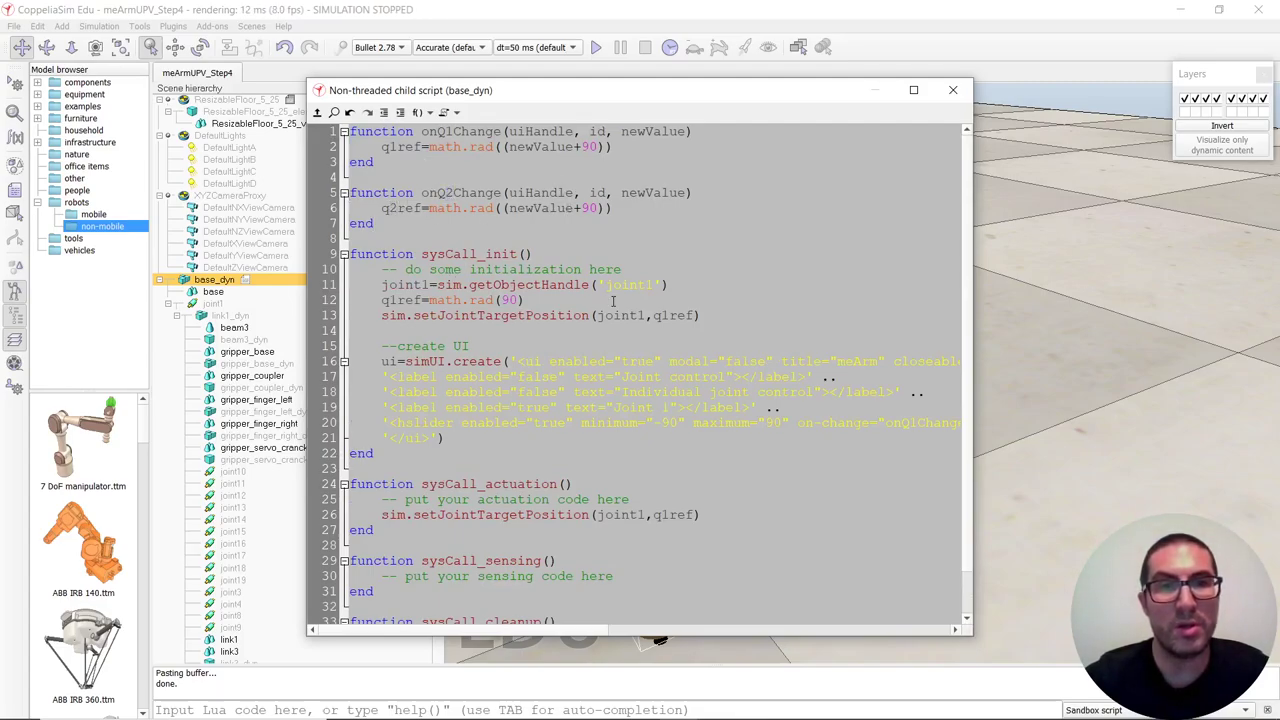
Step: Add a line in sysCall_init that gets the object handle of 'joint2' into the variable joint2
left_click_drag(672, 285, 381, 285)
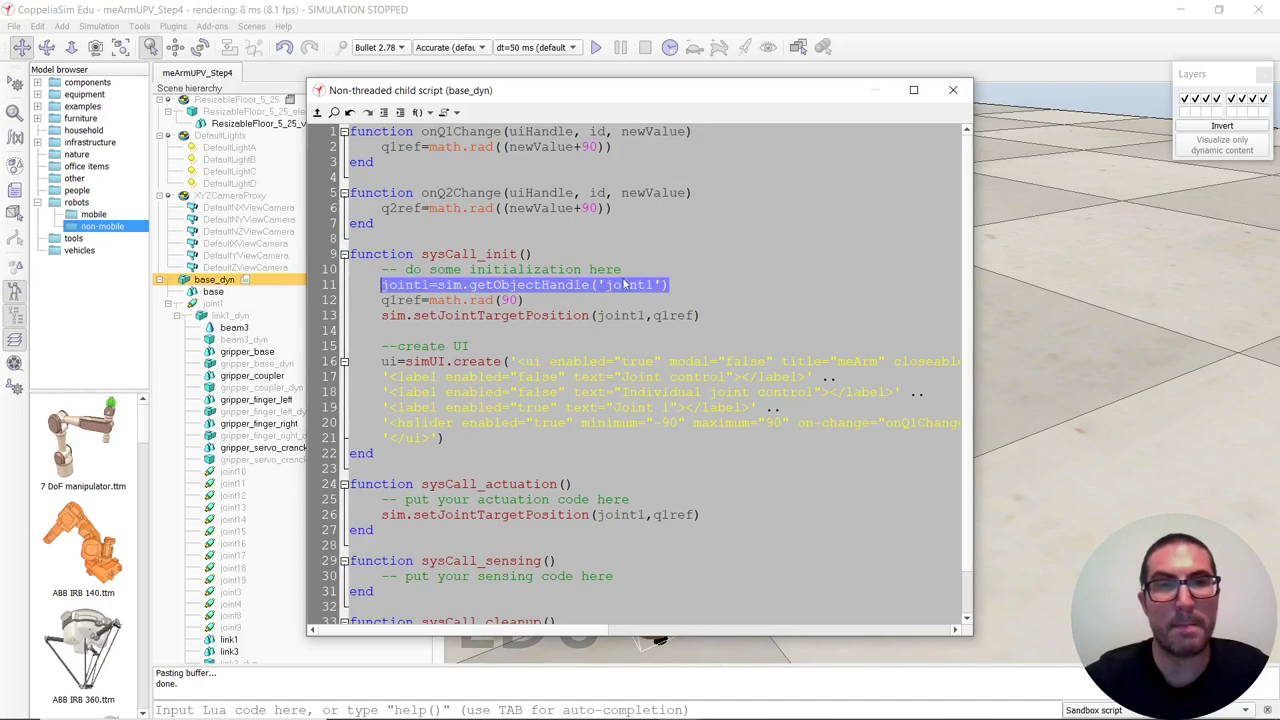
left_click(693, 286)
key("Return")
key("ctrl+v")
key("Left")
key("Left")
key("BackSpace")
type("2")
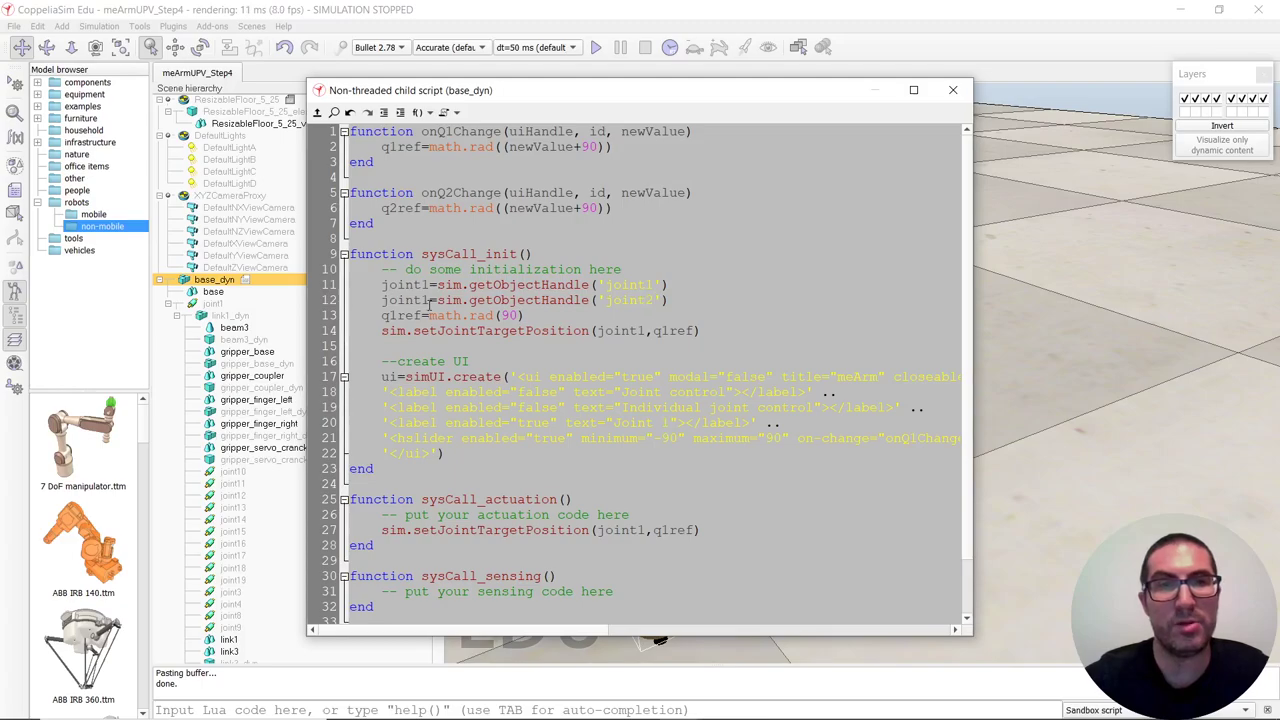
Step: Add the line q2ref=math.rad(90) below the q1ref initialization in sysCall_init
left_click_drag(530, 316, 386, 318)
left_click(548, 316)
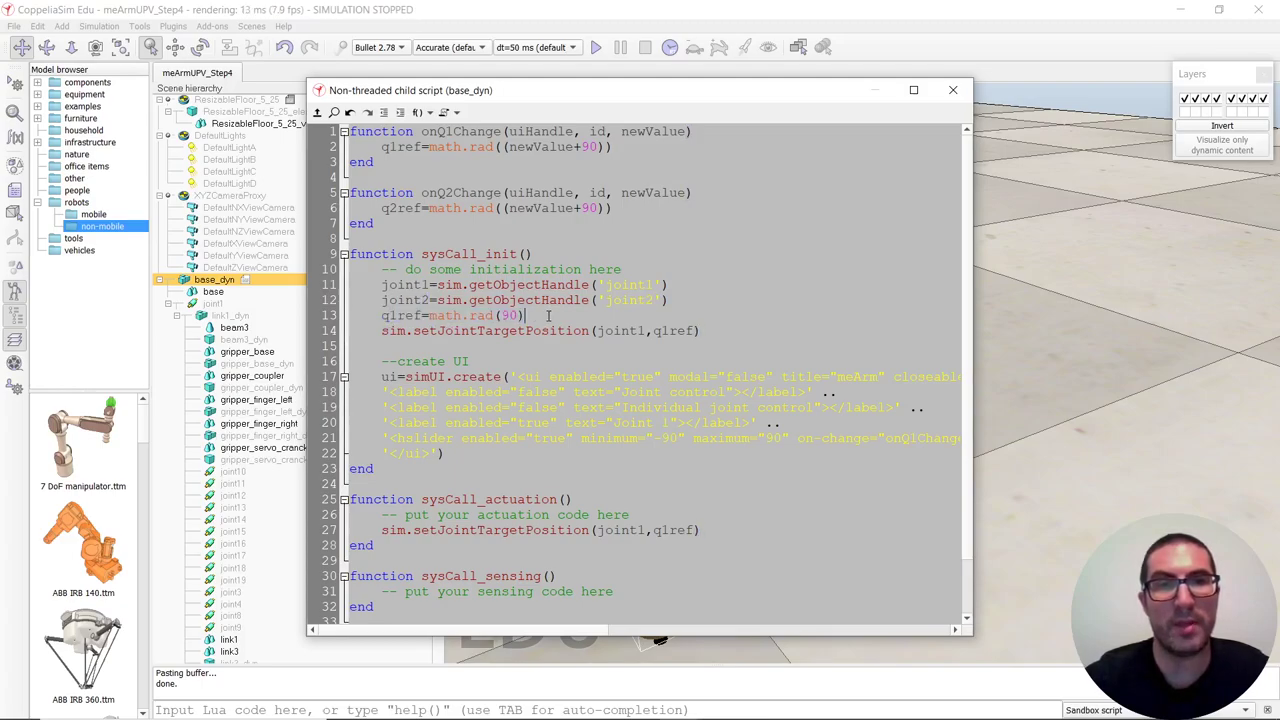
key("Return")
key("ctrl+v")
key("Home")
key("Right")
key("Right")
key("BackSpace")
type("2")
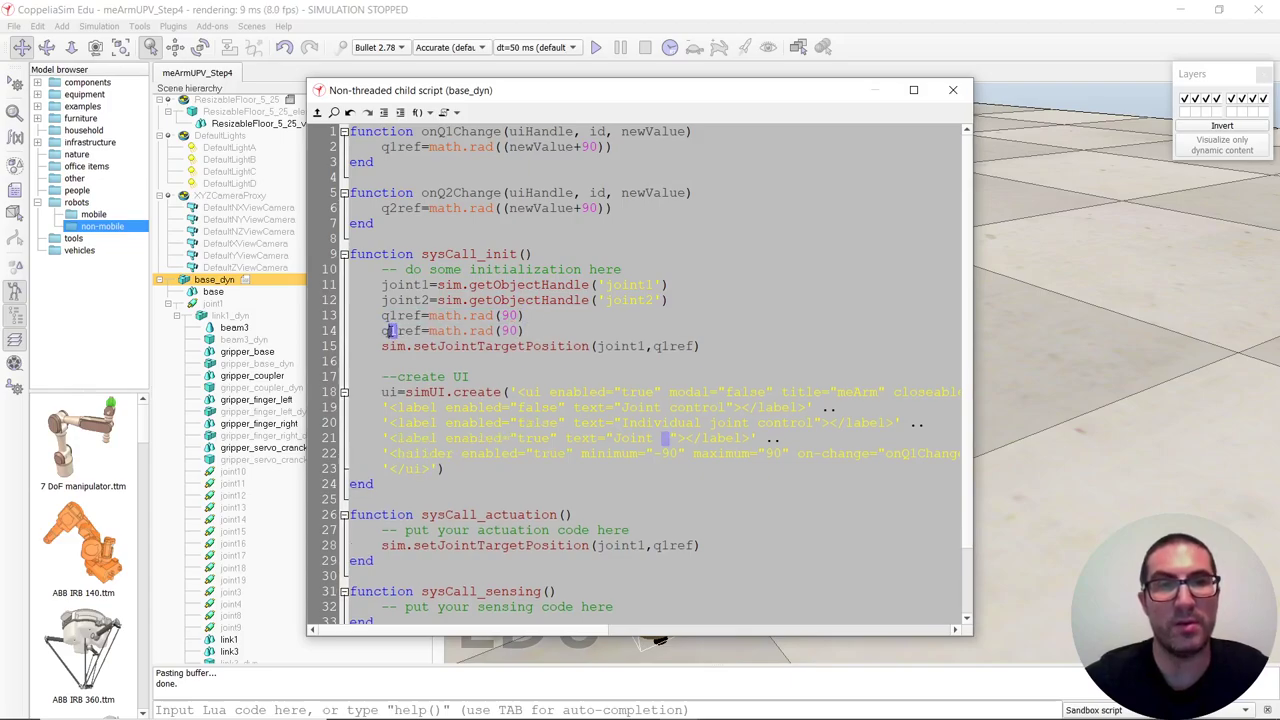
Step: Add sim.setJointTargetPosition(joint2,q2ref) below the joint1 target position call in sysCall_init
left_click_drag(701, 346, 383, 347)
key("ctrl+c")
left_click(702, 347)
key("Return")
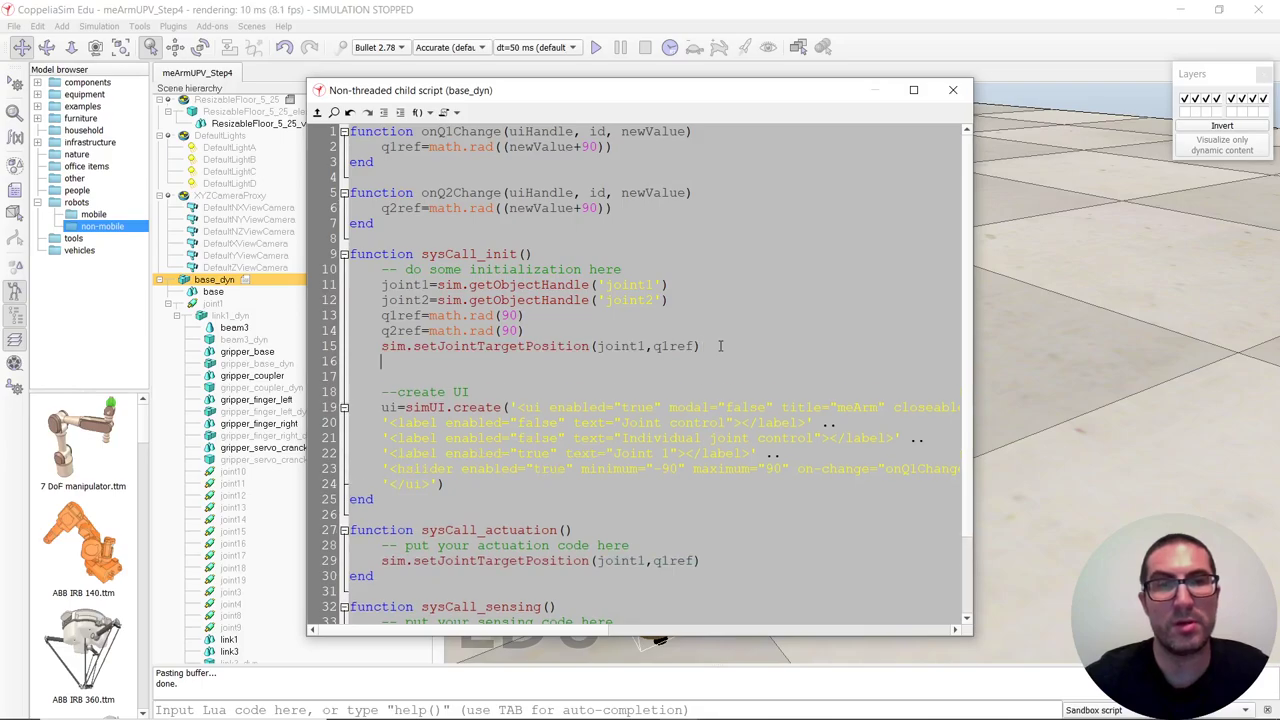
key("ctrl+v")
left_click(641, 361)
key("BackSpace")
type("2")
key("Right")
key("Right")
key("Right")
key("BackSpace")
type("2")
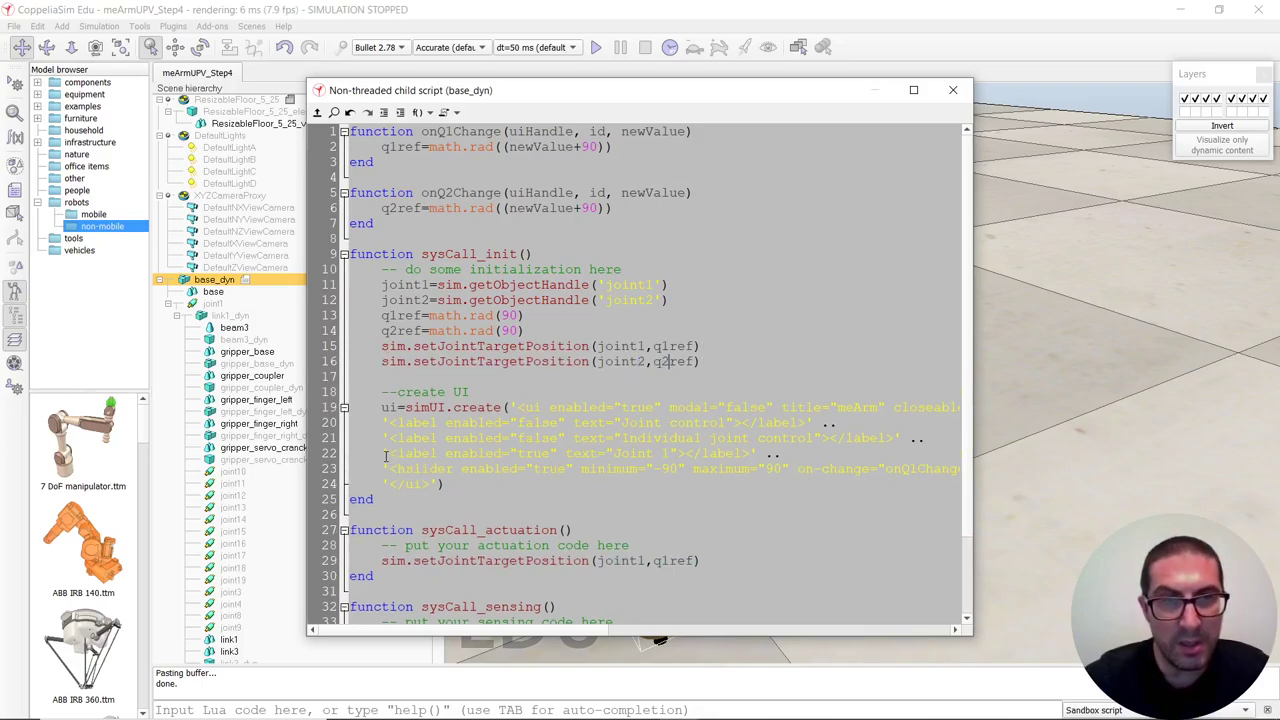
Step: Duplicate the Joint 1 label and hslider lines directly below the originals in the simUI.create definition
left_click_drag(381, 453, 382, 484)
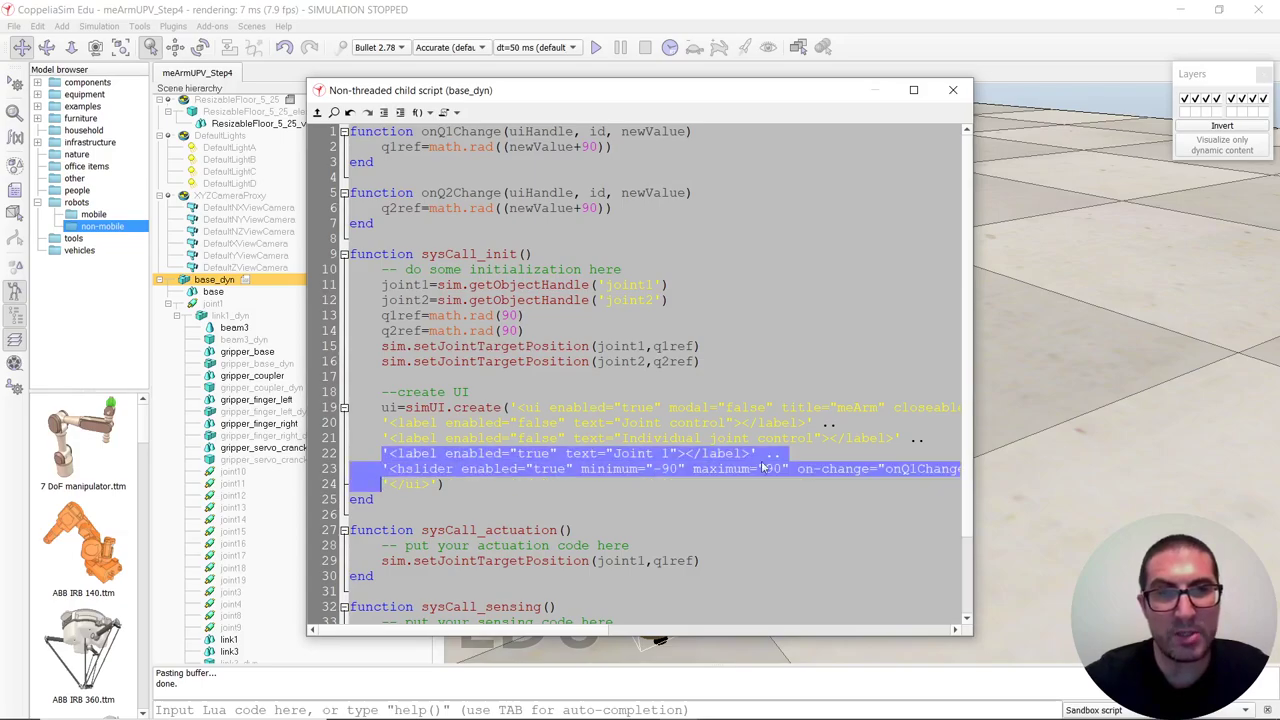
left_click_drag(972, 470, 1210, 468)
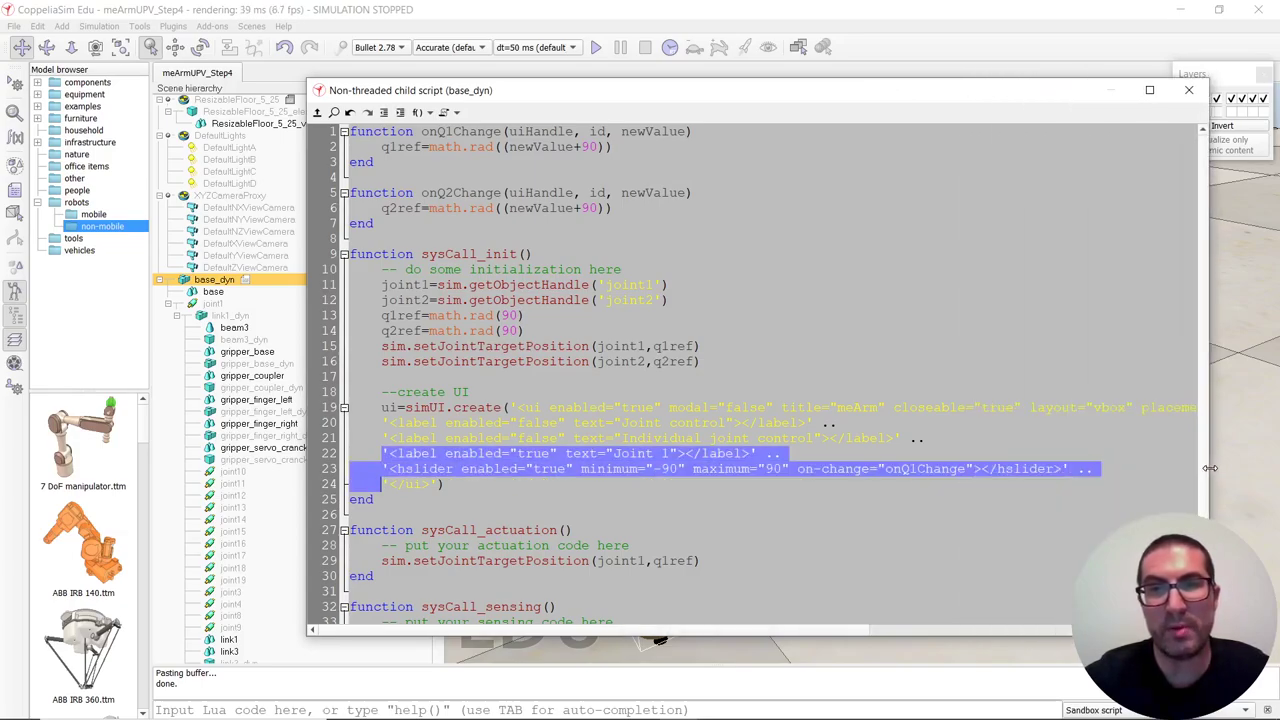
left_click(1110, 468)
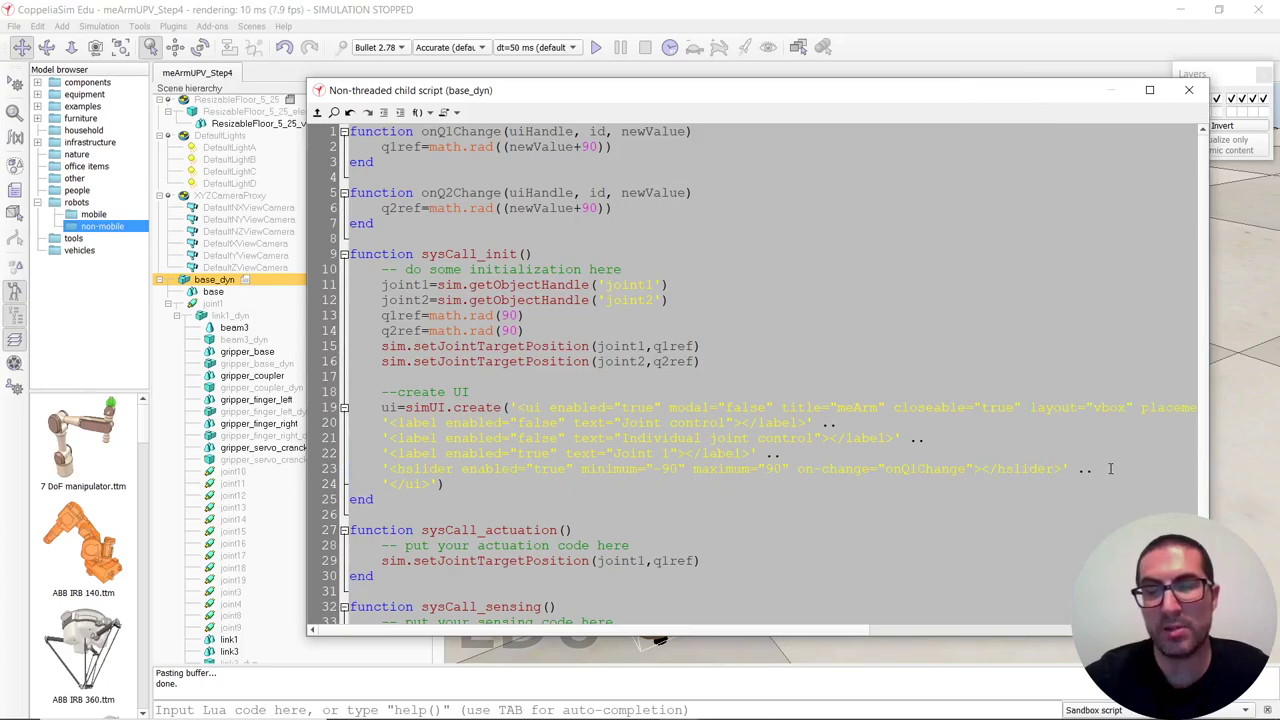
key("Return")
key("ctrl+v")
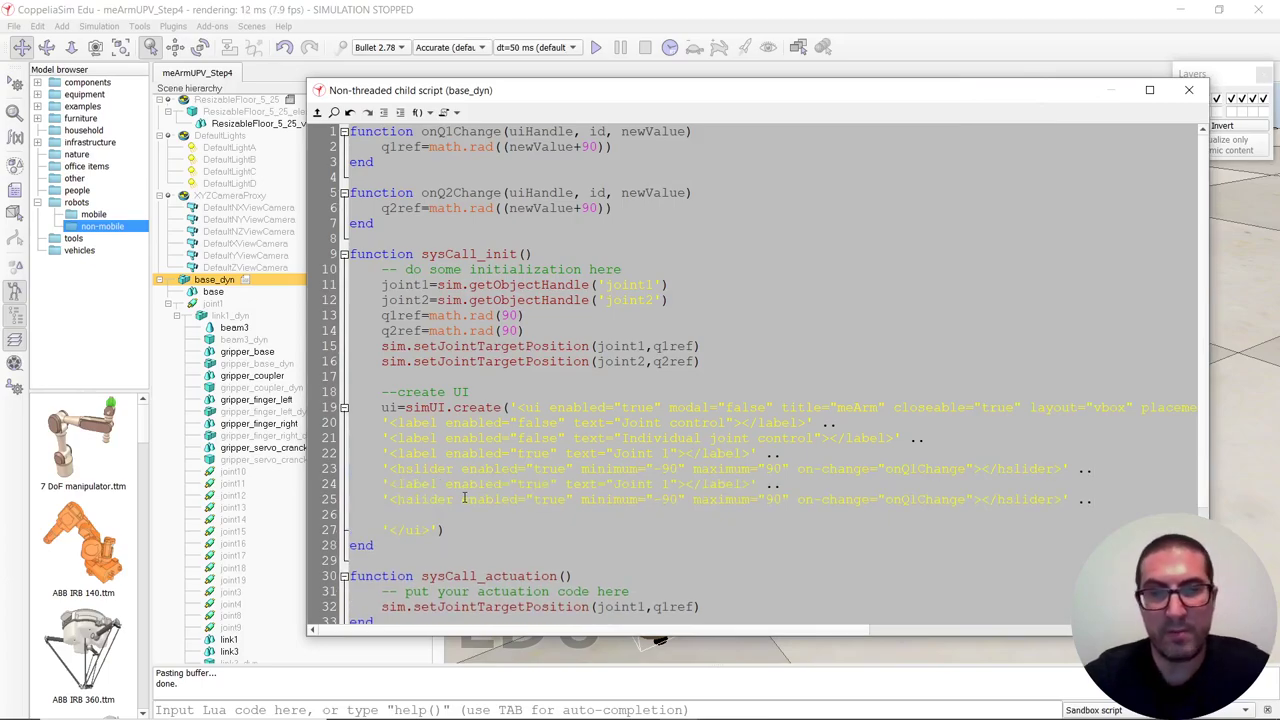
key("Delete")
Step: Change the copied label text to Joint 2 and the copied slider's on-change callback to onQ2Change
left_click_drag(413, 484, 924, 502)
double_click(662, 484)
type("2")
left_click(905, 503)
double_click(911, 500)
type("2")
double_click(918, 500)
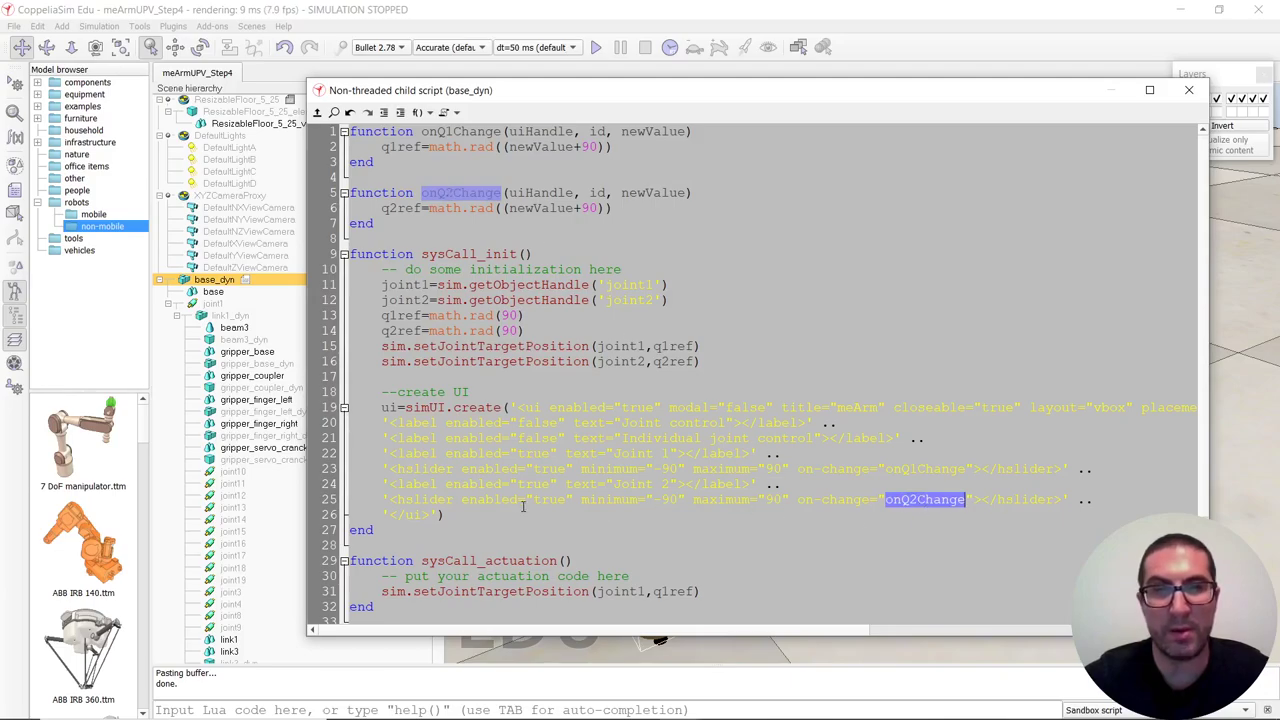
Step: Add sim.setJointTargetPosition(joint2,q2ref) below the joint1 call in sysCall_actuation, and close the script editor
left_click(443, 513)
scroll(450, 480, "down", 3)
left_click(711, 470)
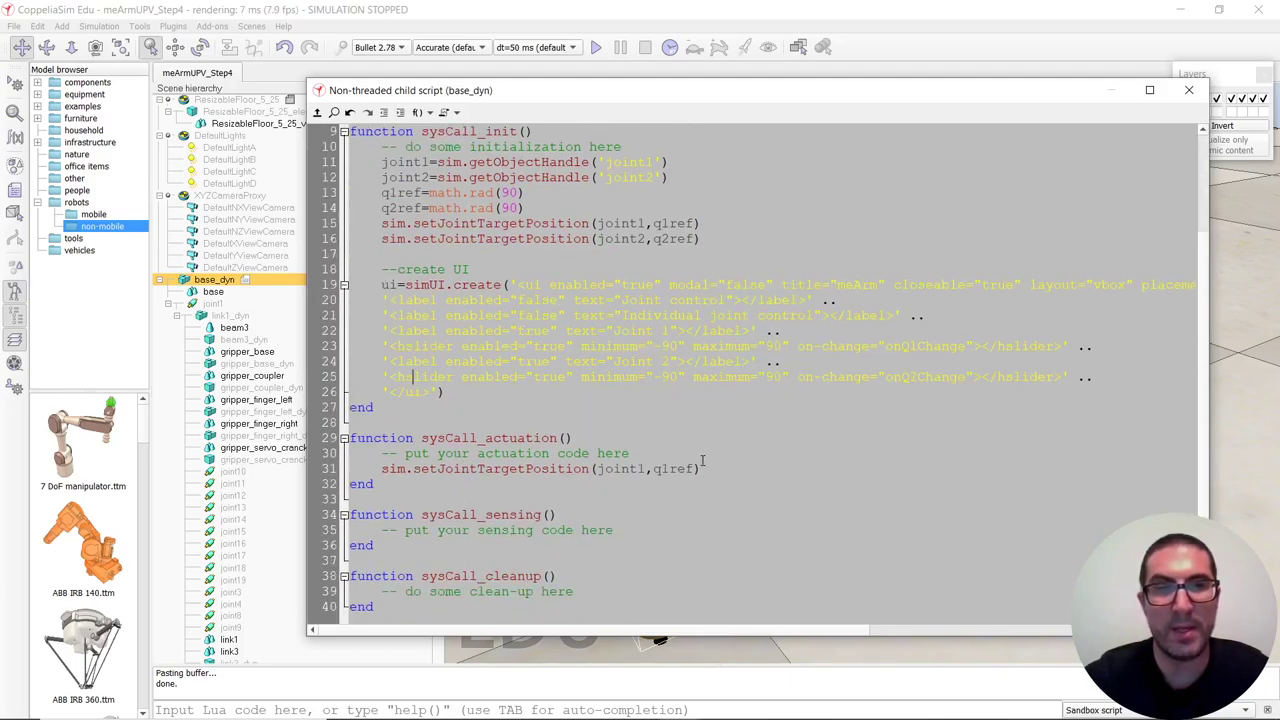
left_click_drag(711, 470, 380, 469)
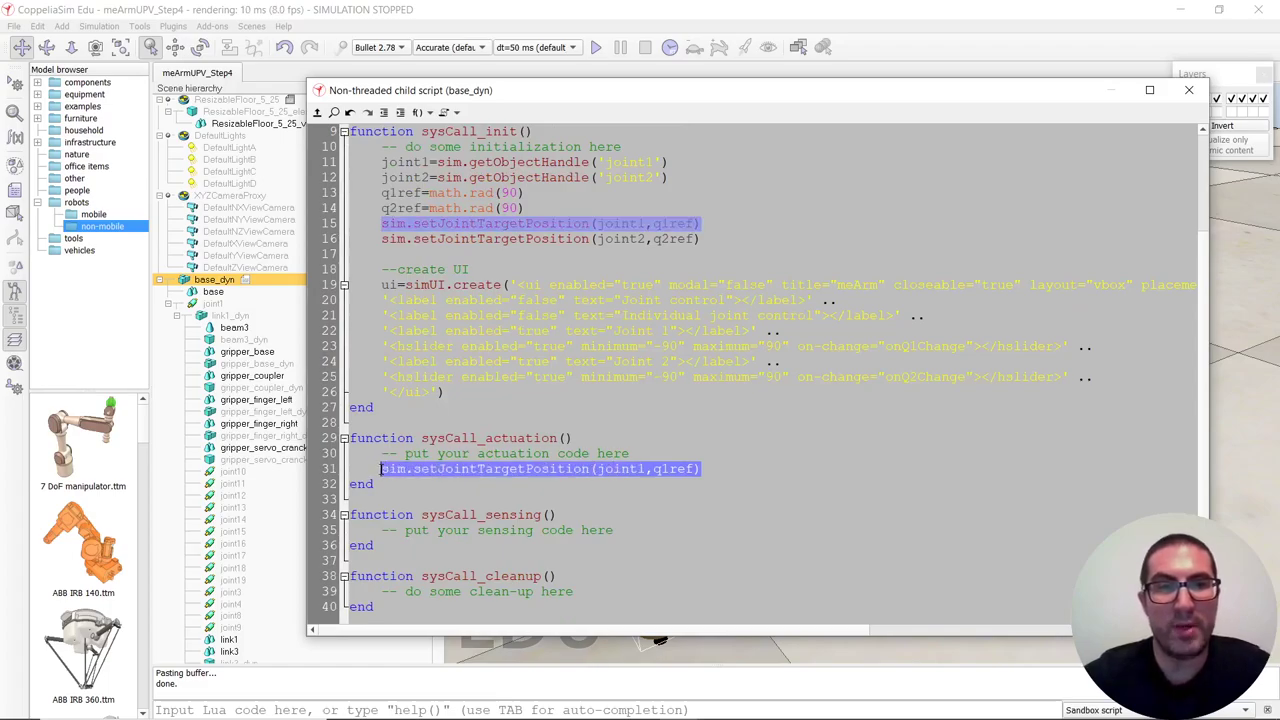
left_click(763, 470)
key("Return")
key("ctrl+v")
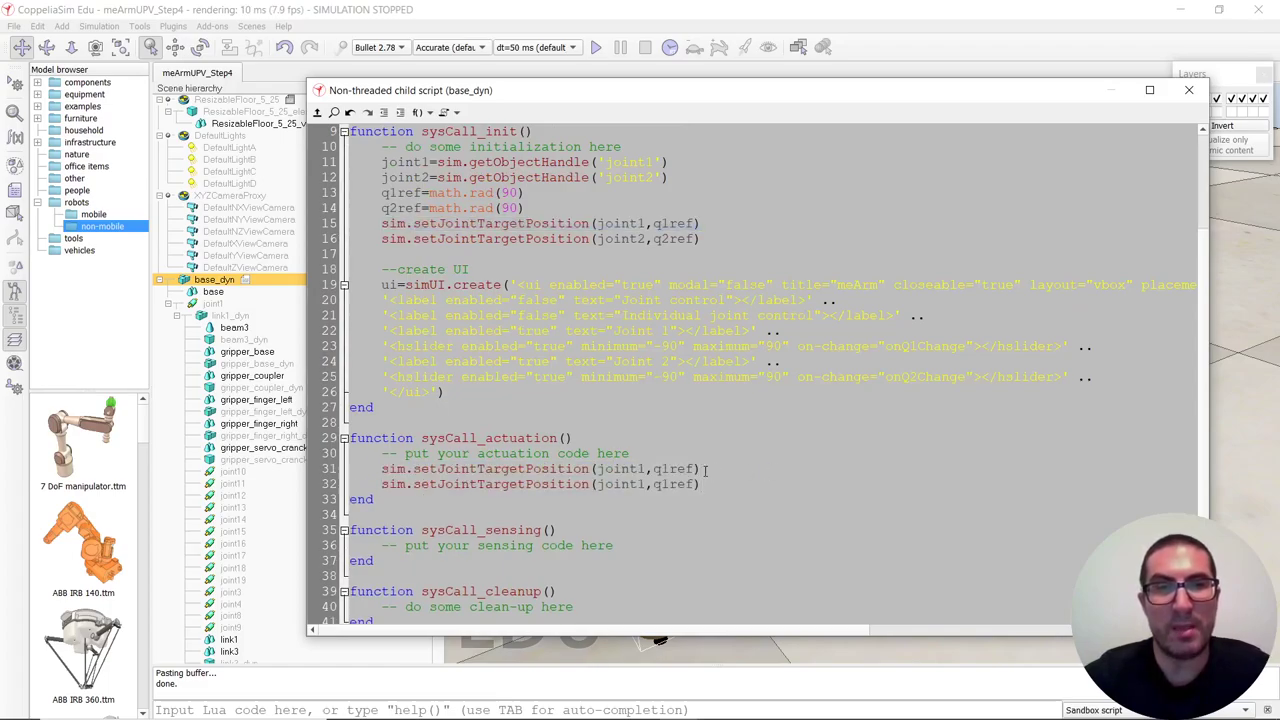
key("shift+Left")
type("2")
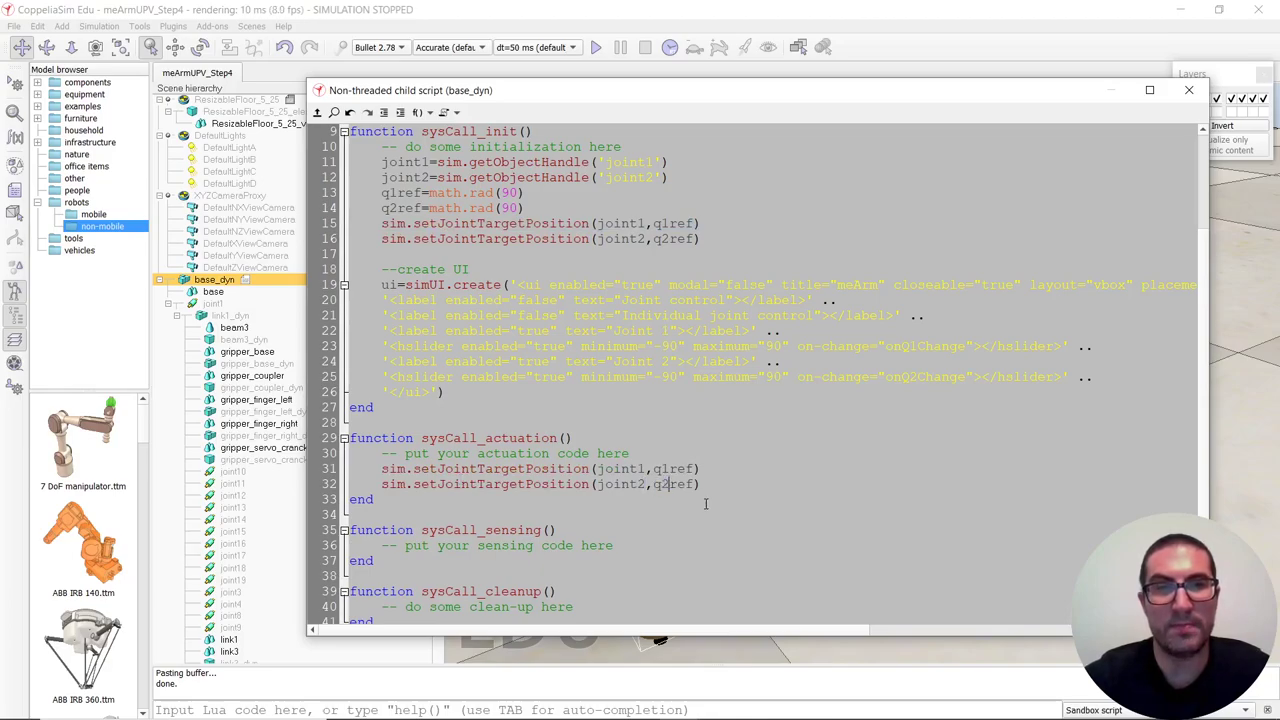
scroll(700, 500, "down", 1)
left_click(1189, 90)
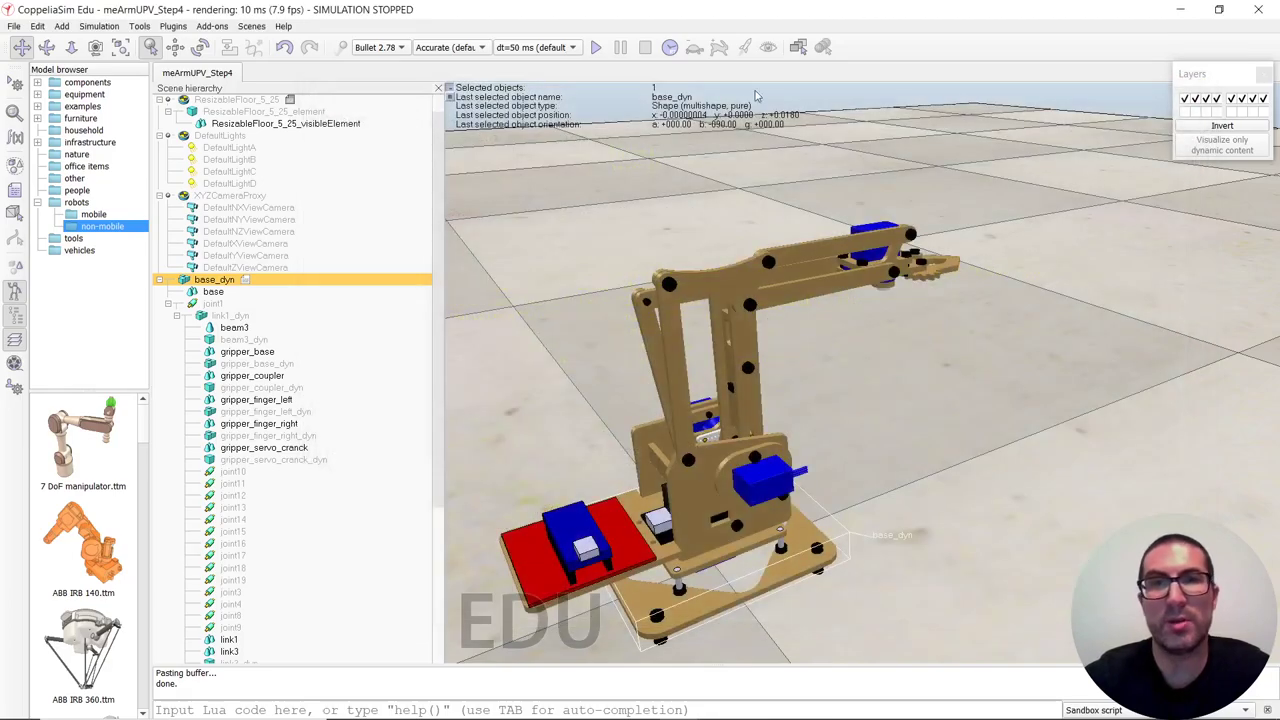
Step: Run the simulation and test the arm's motion by moving the Joint 2 slider back and forth in the meArm window
left_click(595, 47)
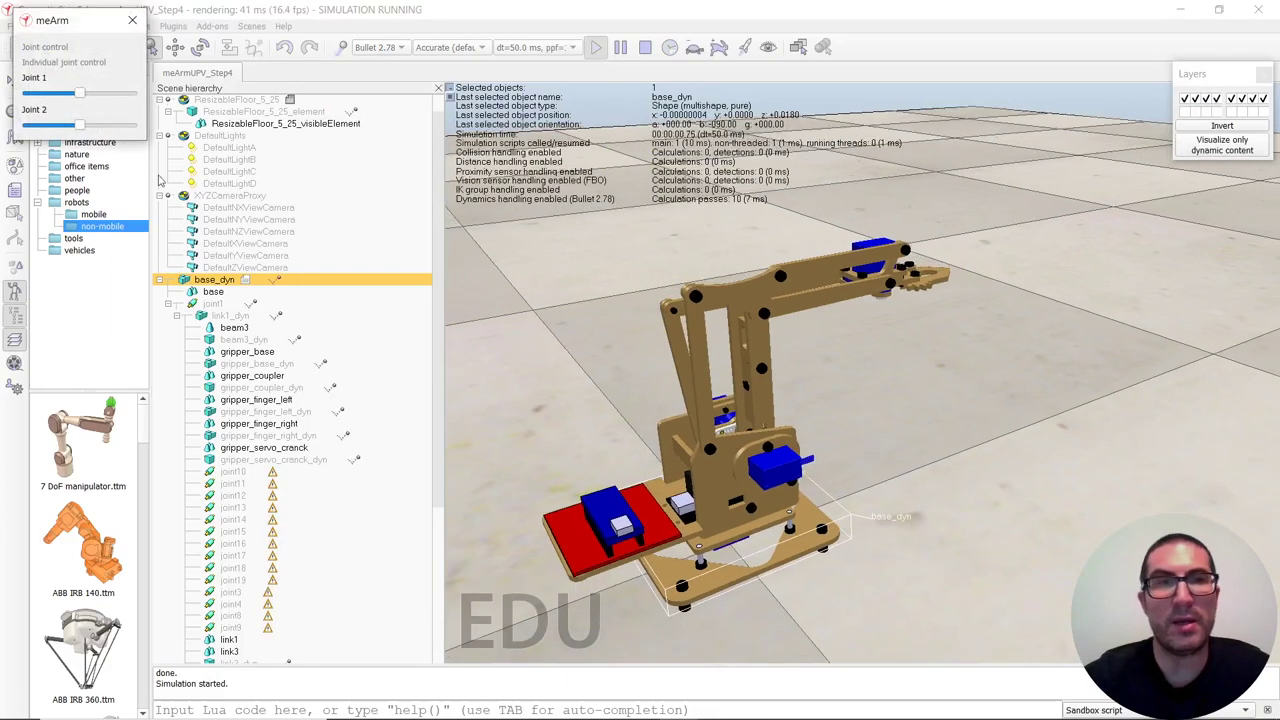
left_click_drag(82, 128, 101, 138)
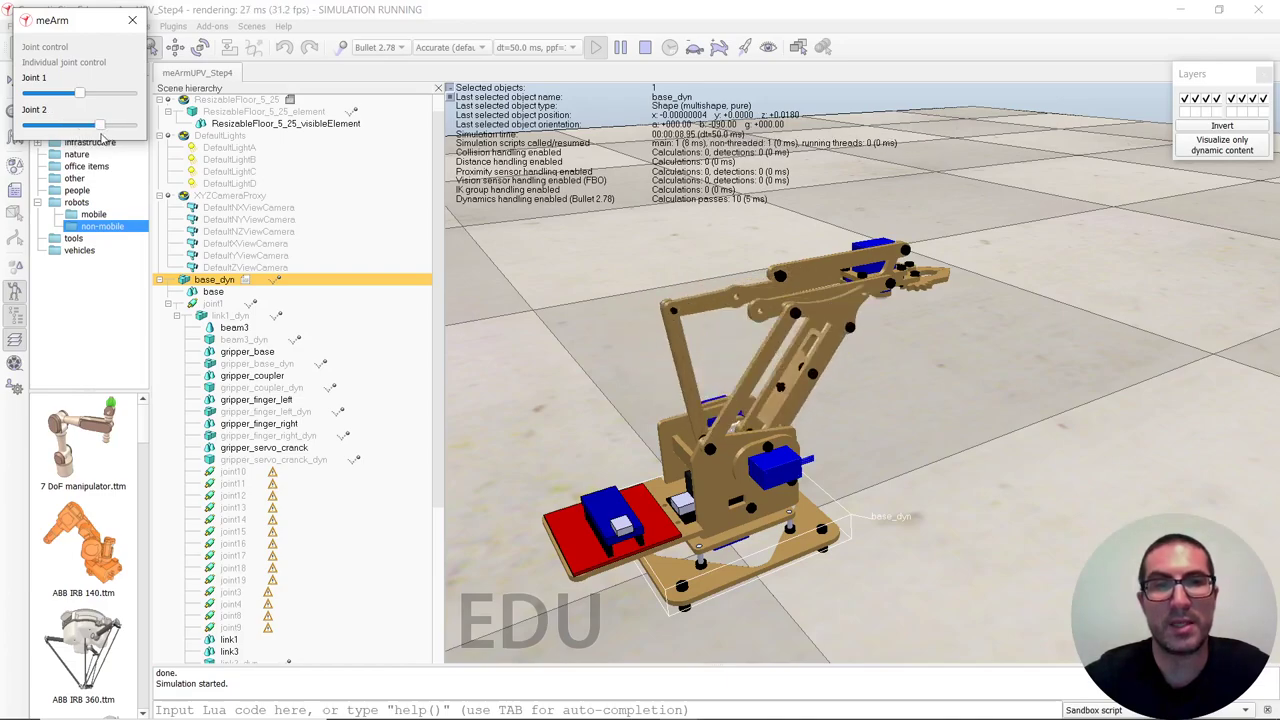
left_click(434, 516)
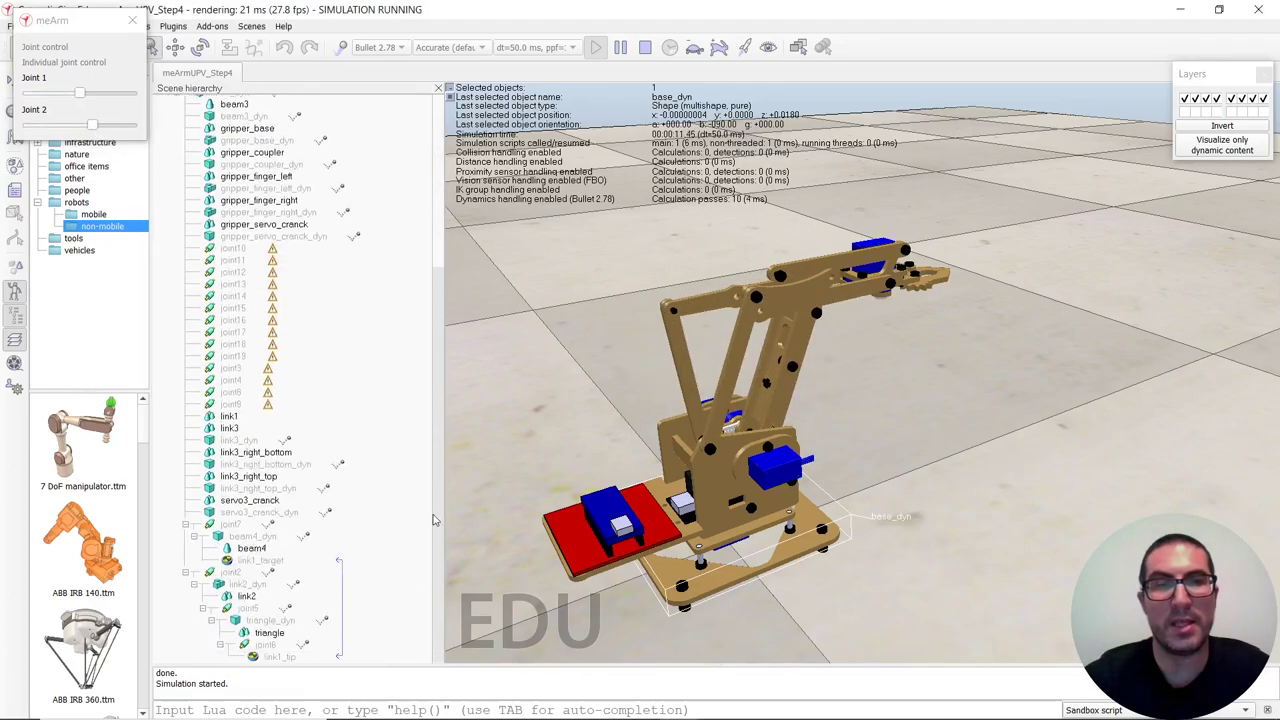
mouse_move(95, 132)
left_mouse_down()
mouse_move(113, 130)
mouse_move(81, 124)
mouse_move(102, 102)
mouse_move(65, 108)
mouse_move(62, 126)
mouse_move(107, 128)
mouse_move(82, 126)
left_mouse_up()
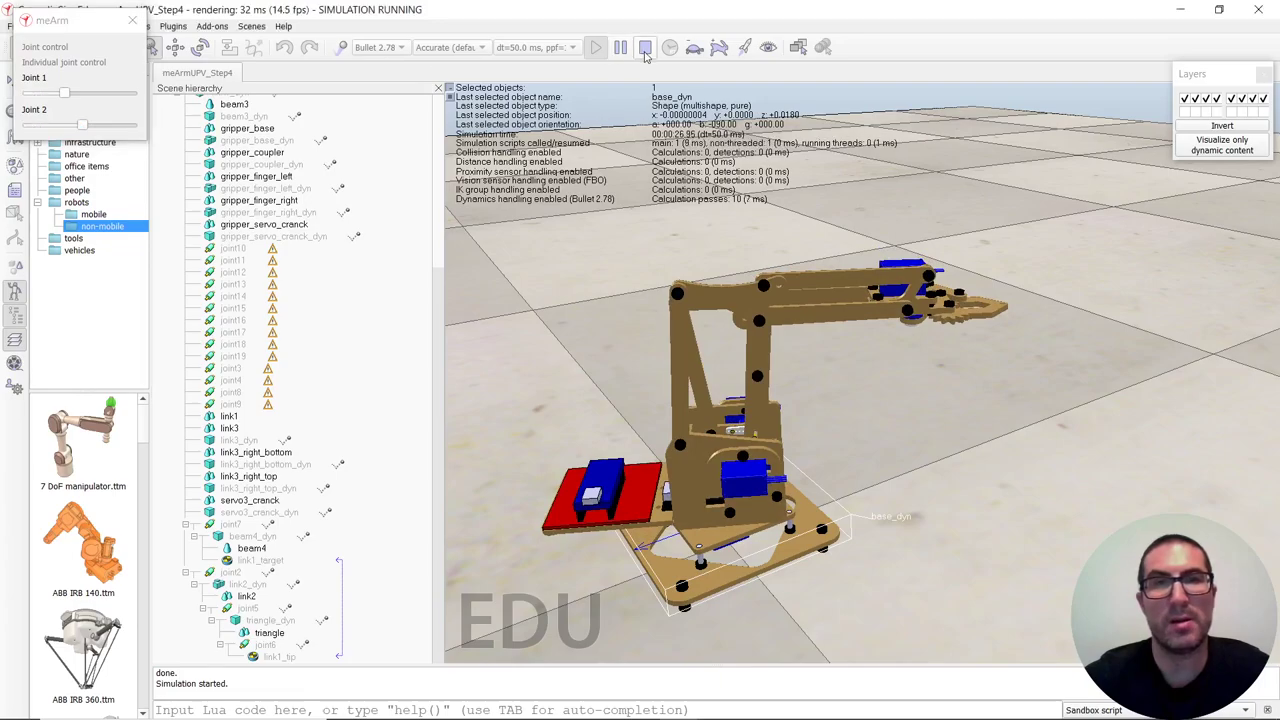